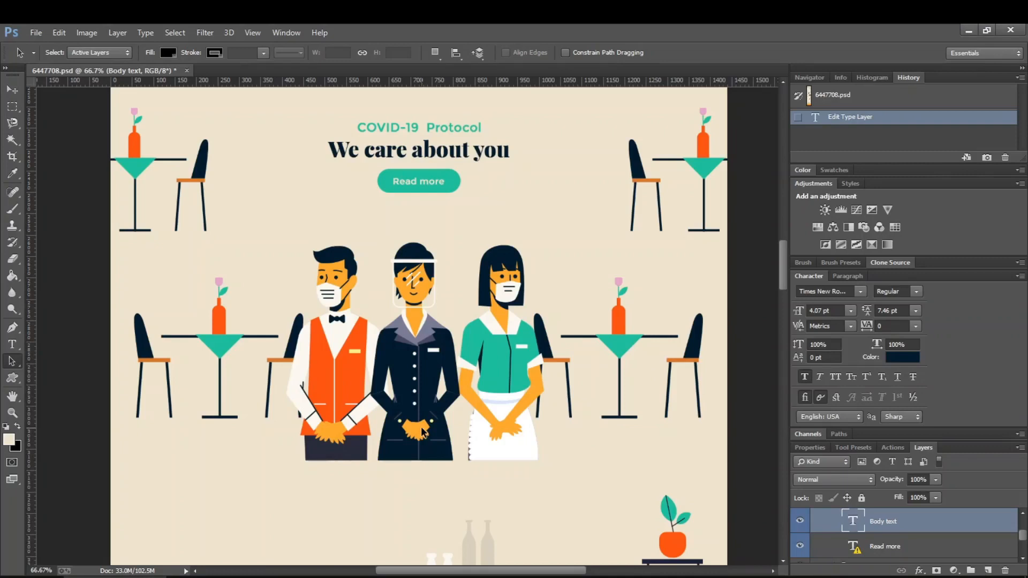
- Examine the COVID-19 Protocol section of the design: the upper tables beside the central text, and the staff illustration between the lower tables
{"action": "scroll", "coordinate": [420, 426], "scroll_direction": "up", "scroll_amount": 3}
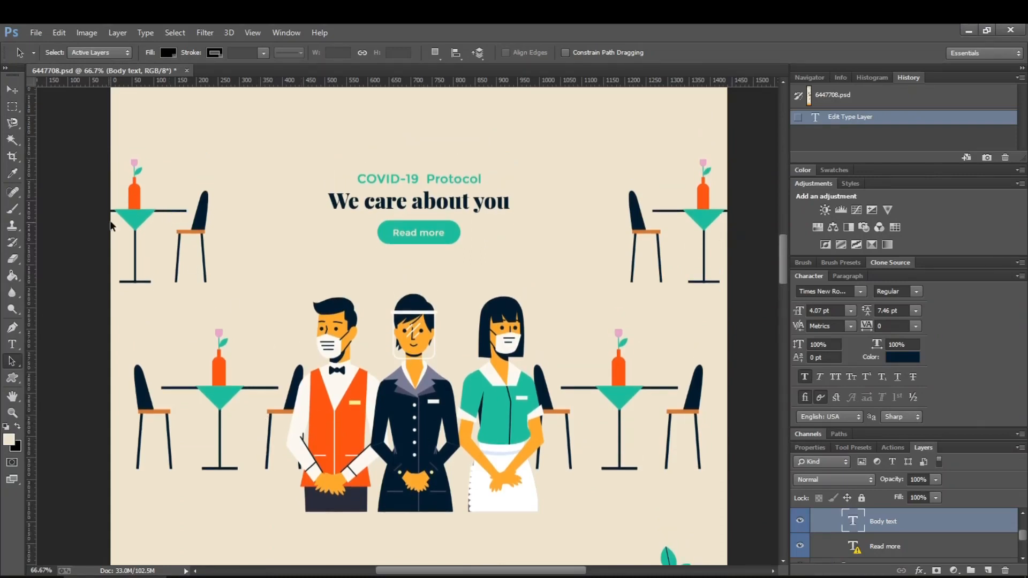
{"action": "left_click_drag", "start_coordinate": [113, 153], "coordinate": [715, 534]}
{"action": "left_click_drag", "start_coordinate": [115, 158], "coordinate": [729, 284]}
{"action": "left_click_drag", "start_coordinate": [139, 328], "coordinate": [734, 475]}
{"action": "left_click_drag", "start_coordinate": [121, 159], "coordinate": [678, 284]}
{"action": "left_click_drag", "start_coordinate": [129, 225], "coordinate": [182, 230]}
{"action": "left_click_drag", "start_coordinate": [297, 159], "coordinate": [545, 238]}
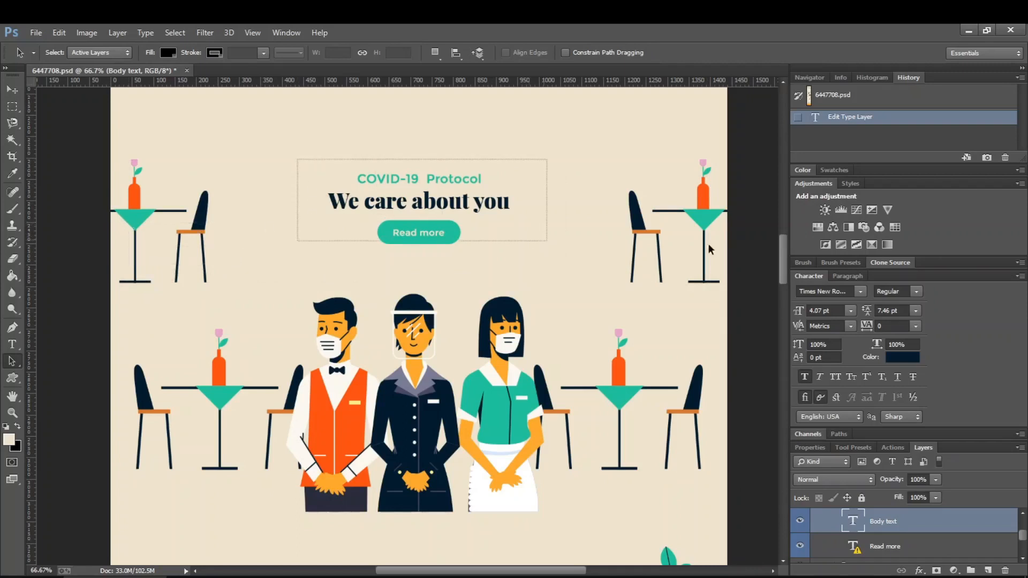
{"action": "left_click_drag", "start_coordinate": [609, 177], "coordinate": [724, 281]}
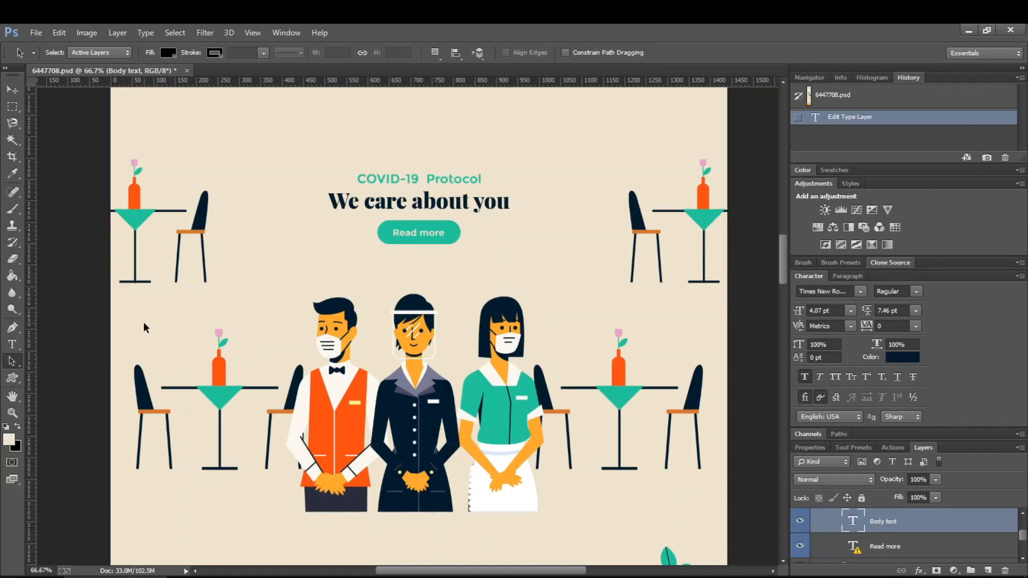
{"action": "left_click_drag", "start_coordinate": [144, 322], "coordinate": [685, 490]}
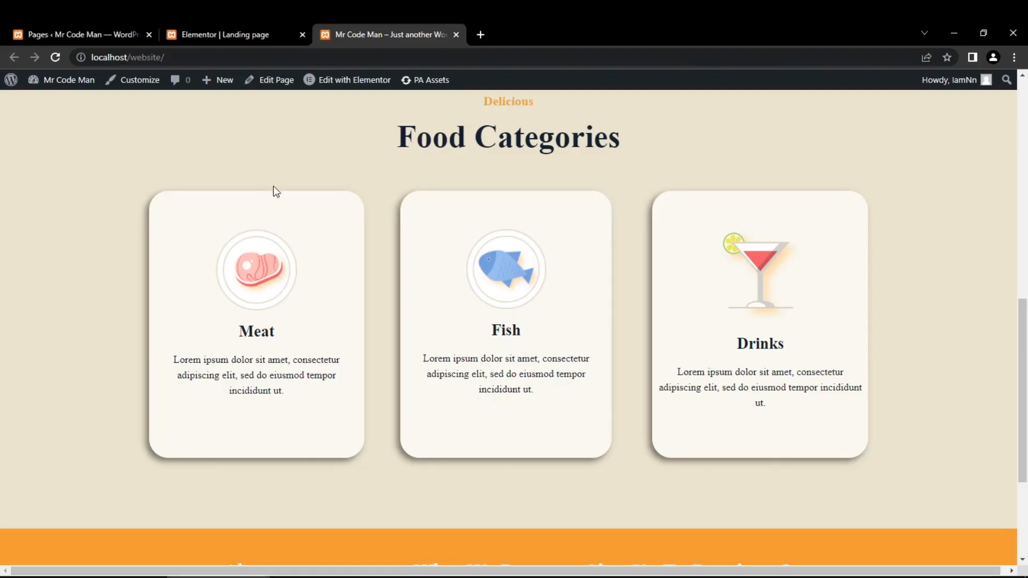
- Switch to the Elementor page editor and add a single-column section above the footer containing an inner section with three columns
{"action": "left_click", "coordinate": [237, 31]}
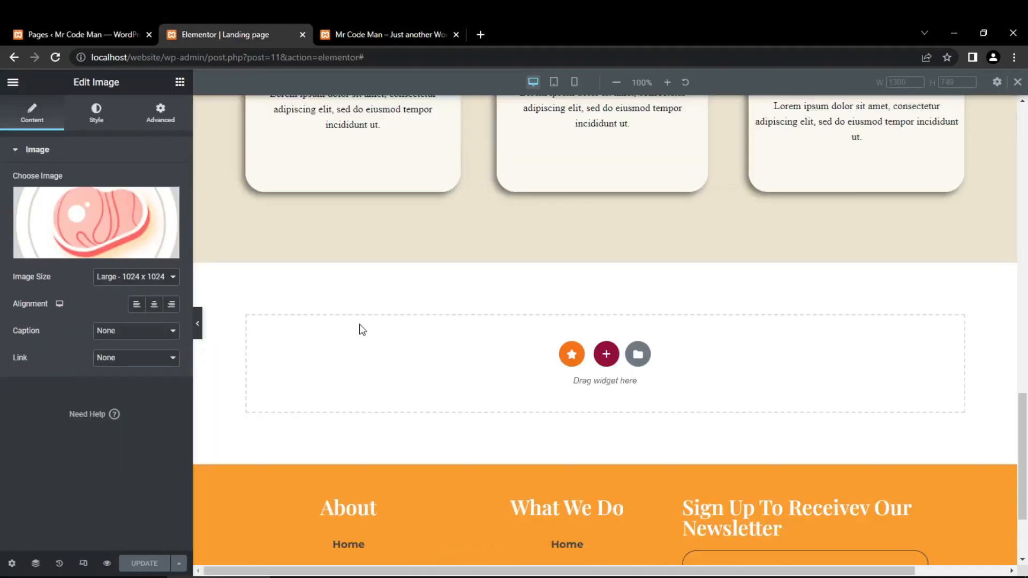
{"action": "scroll", "coordinate": [613, 380], "scroll_direction": "down", "scroll_amount": 2}
{"action": "scroll", "coordinate": [610, 332], "scroll_direction": "up", "scroll_amount": 1}
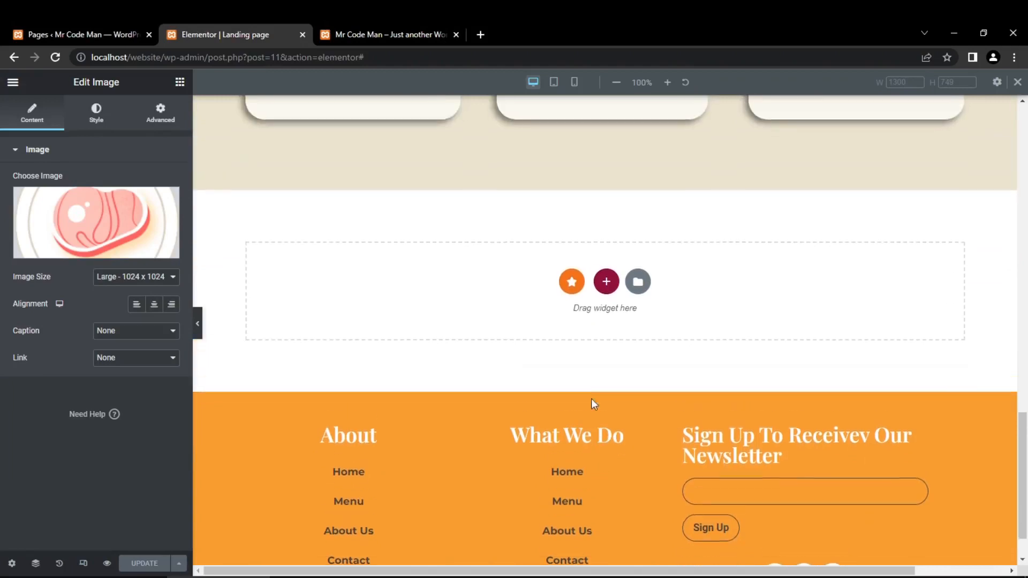
{"action": "left_click", "coordinate": [606, 290]}
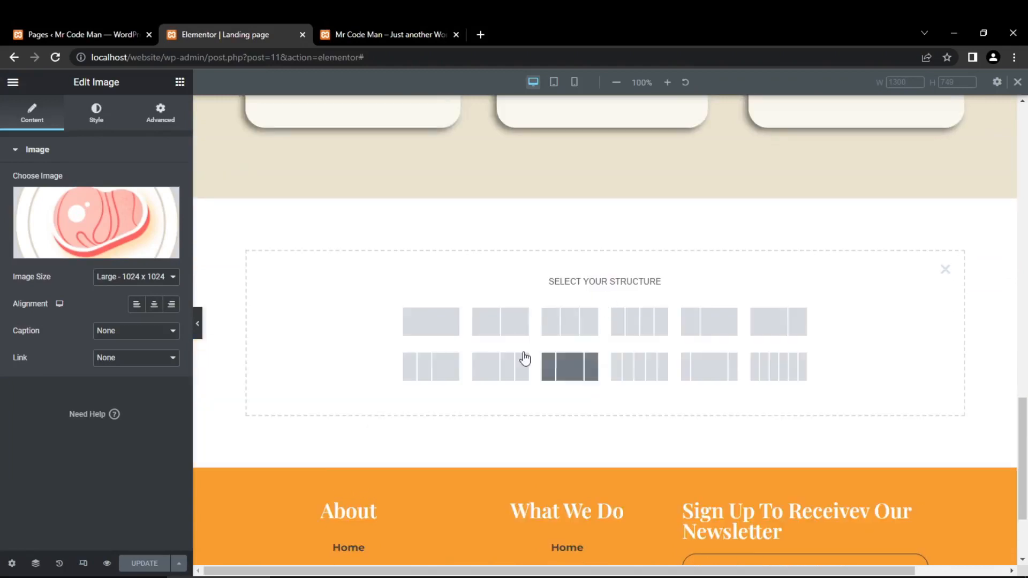
{"action": "left_click", "coordinate": [447, 332]}
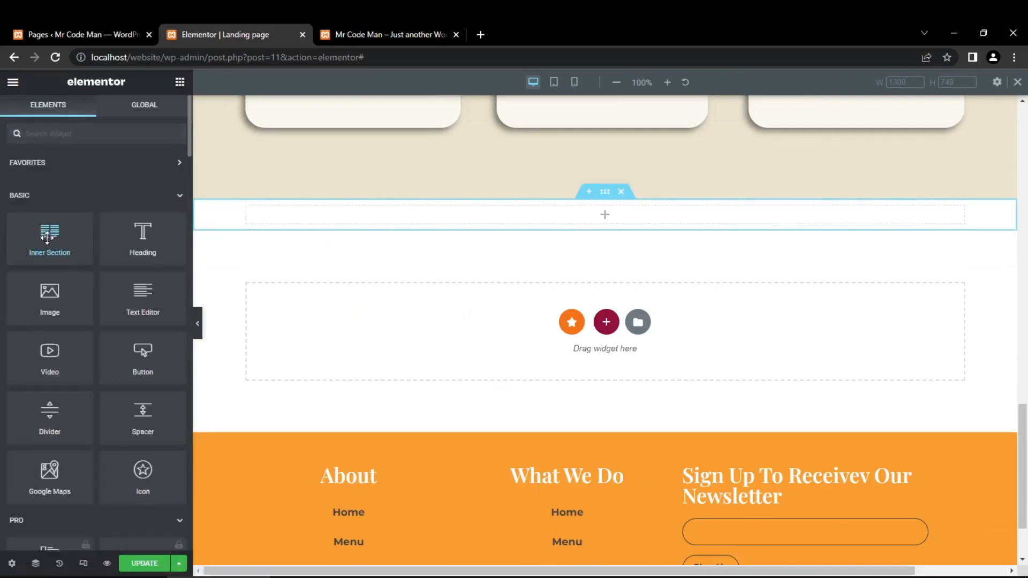
{"action": "left_click_drag", "start_coordinate": [47, 237], "coordinate": [505, 215]}
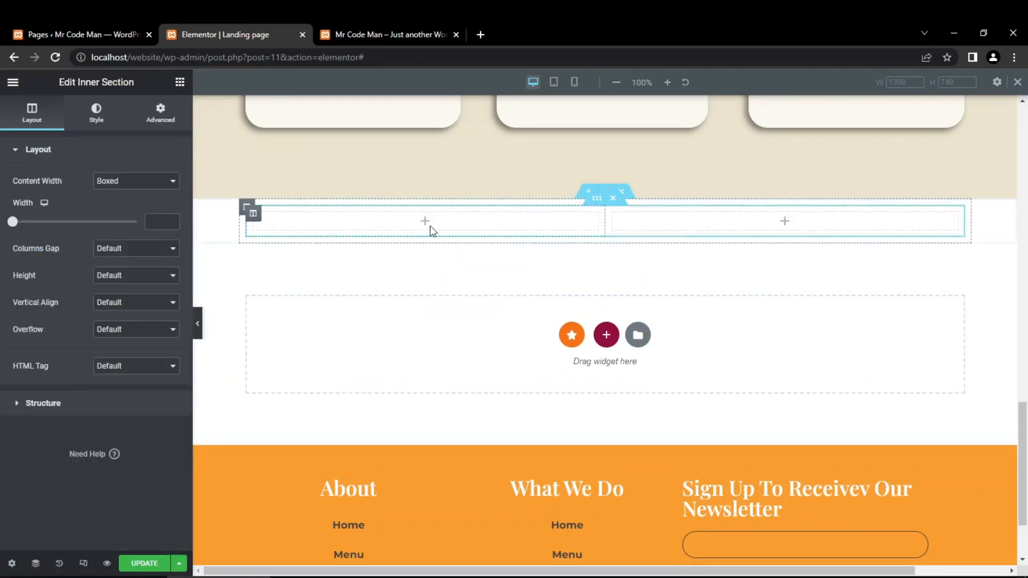
{"action": "right_click", "coordinate": [254, 217]}
{"action": "left_click", "coordinate": [288, 247]}
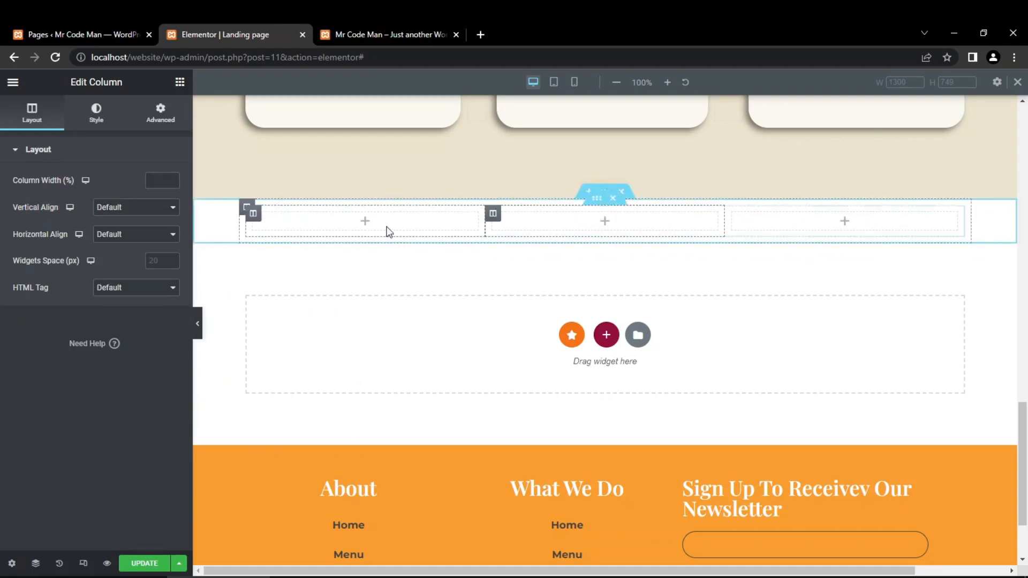
- Add an image widget to the first column and insert table1.png from the media library
{"action": "left_click", "coordinate": [372, 227]}
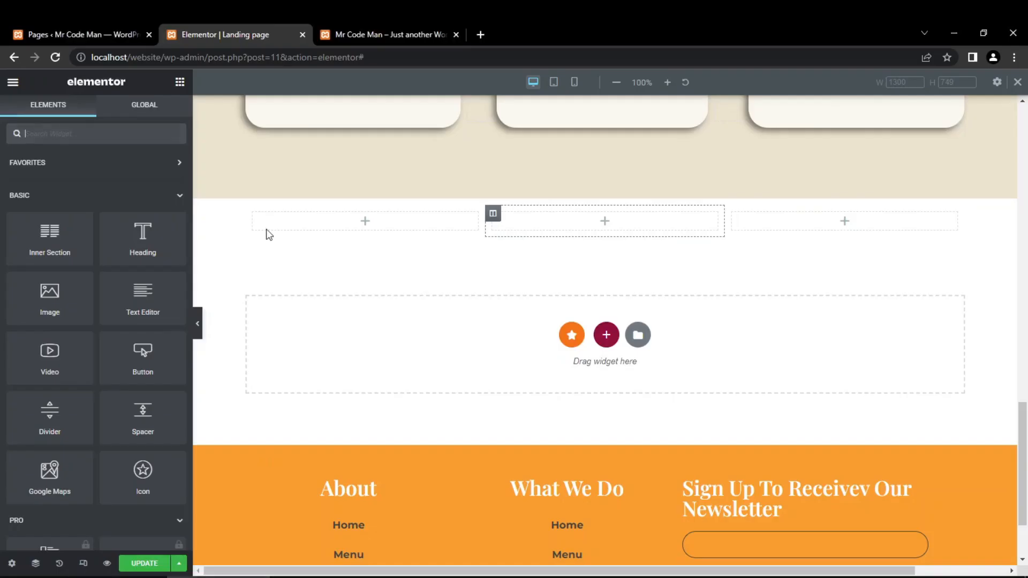
{"action": "left_click_drag", "start_coordinate": [52, 298], "coordinate": [377, 227]}
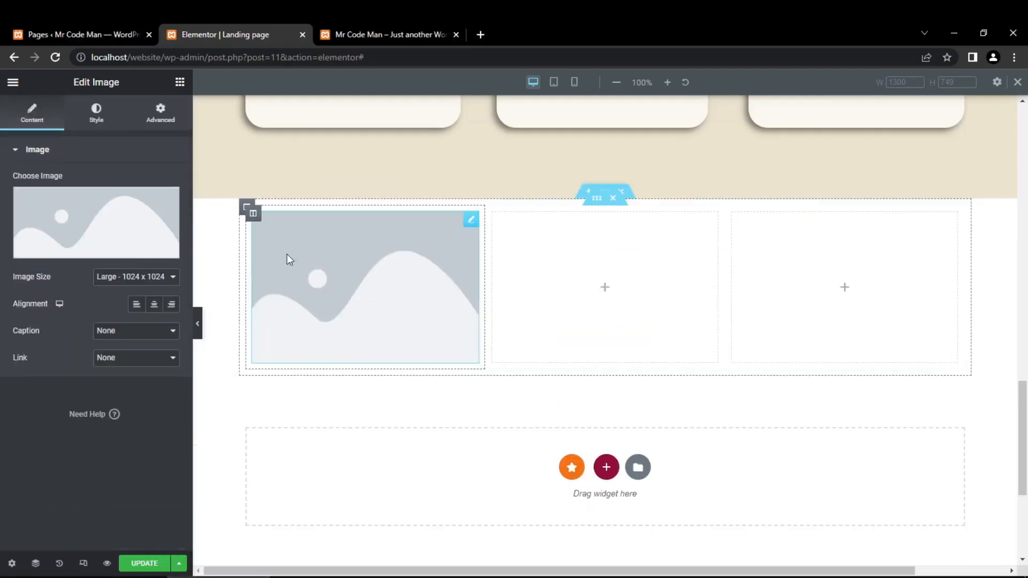
{"action": "left_click", "coordinate": [116, 221]}
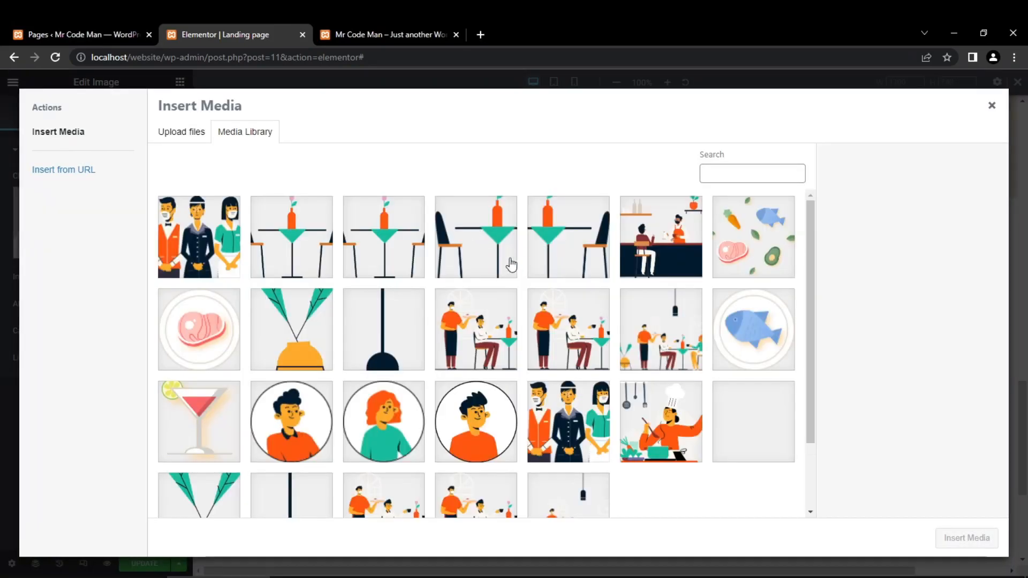
{"action": "left_click", "coordinate": [590, 252]}
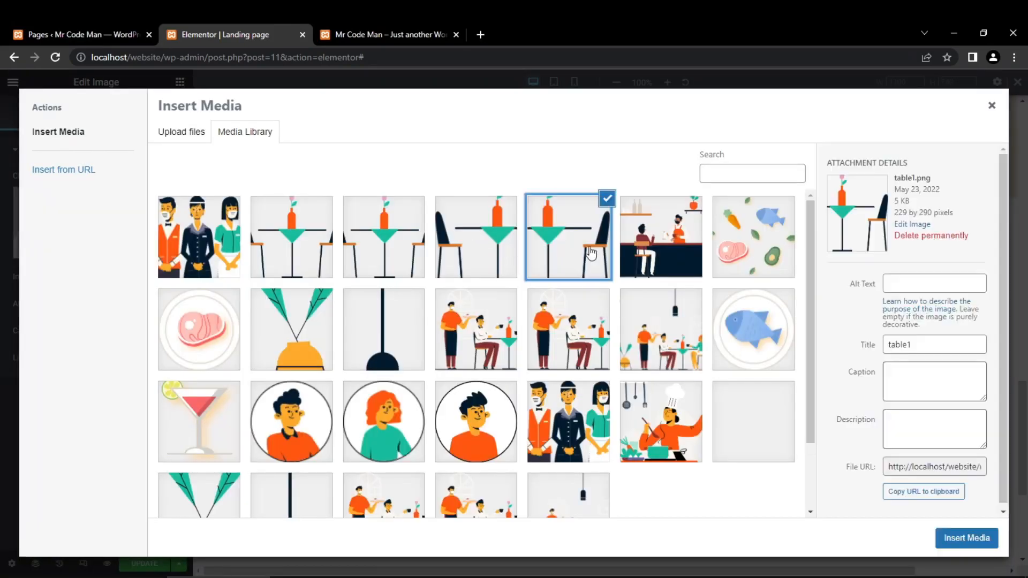
{"action": "left_click", "coordinate": [979, 533]}
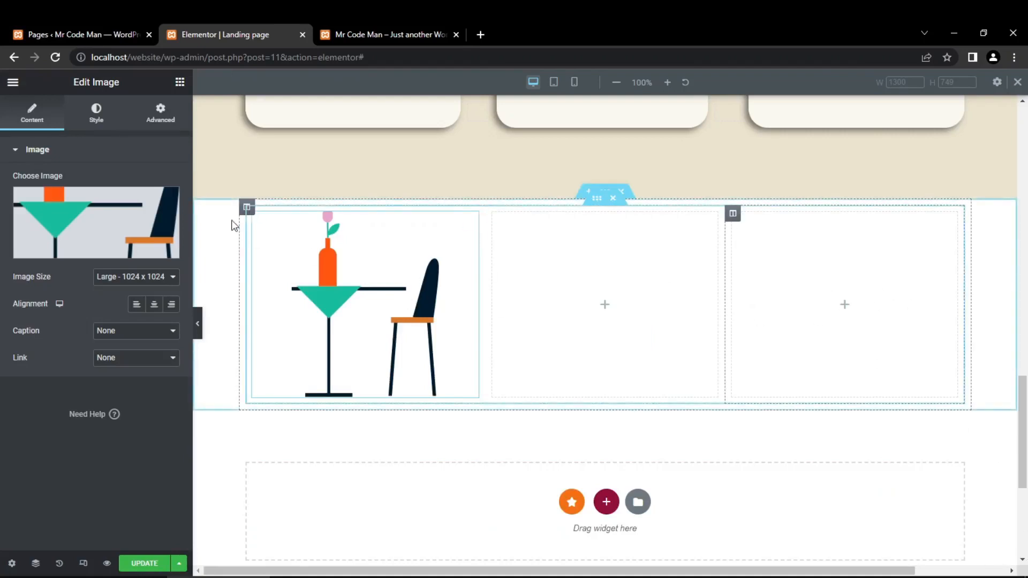
- Add an image widget to the third column and insert table2.png from the media library
{"action": "left_click", "coordinate": [179, 82]}
{"action": "left_click_drag", "start_coordinate": [47, 289], "coordinate": [843, 286]}
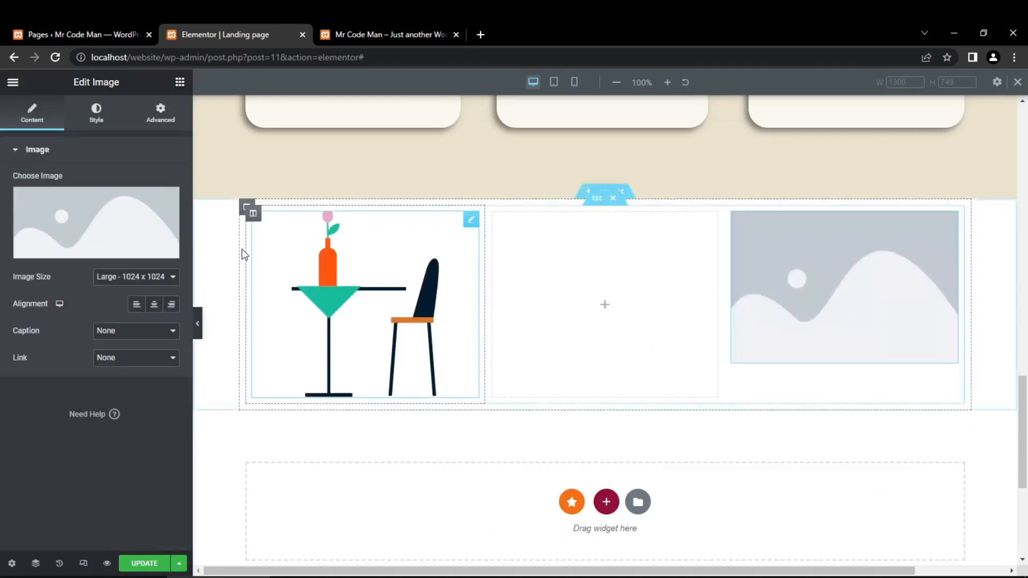
{"action": "left_click", "coordinate": [101, 225]}
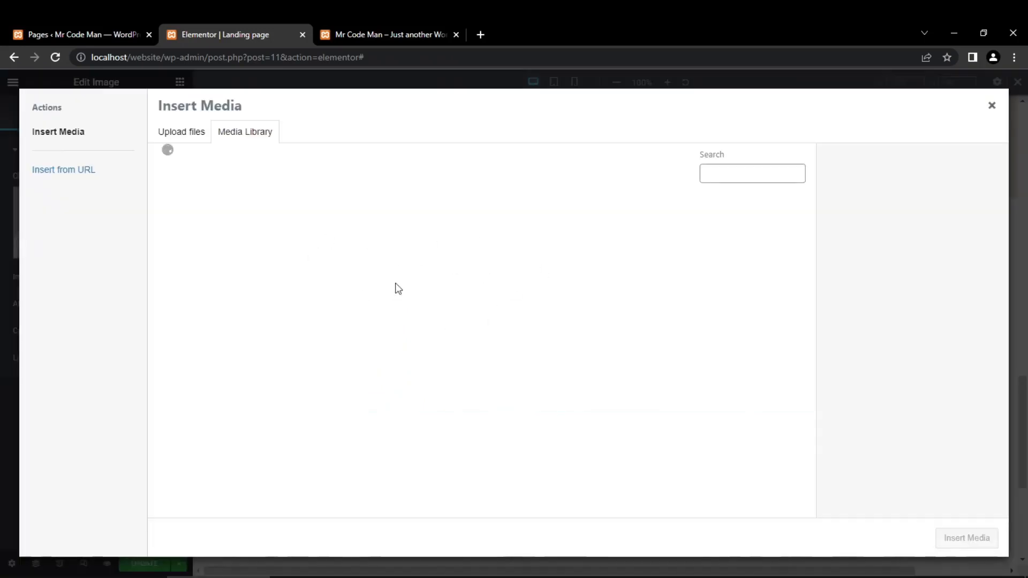
{"action": "left_click", "coordinate": [474, 236]}
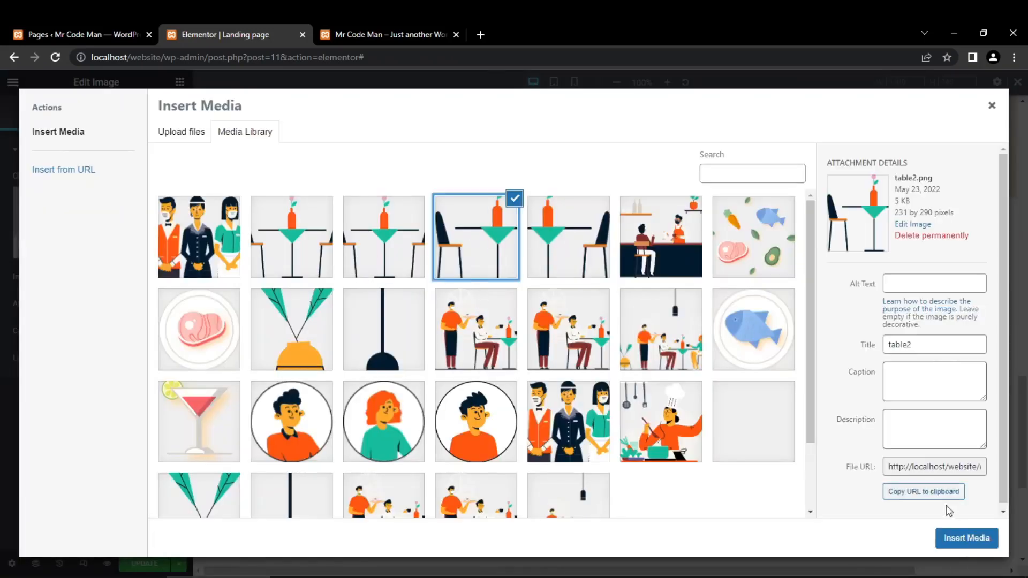
{"action": "left_click", "coordinate": [956, 540]}
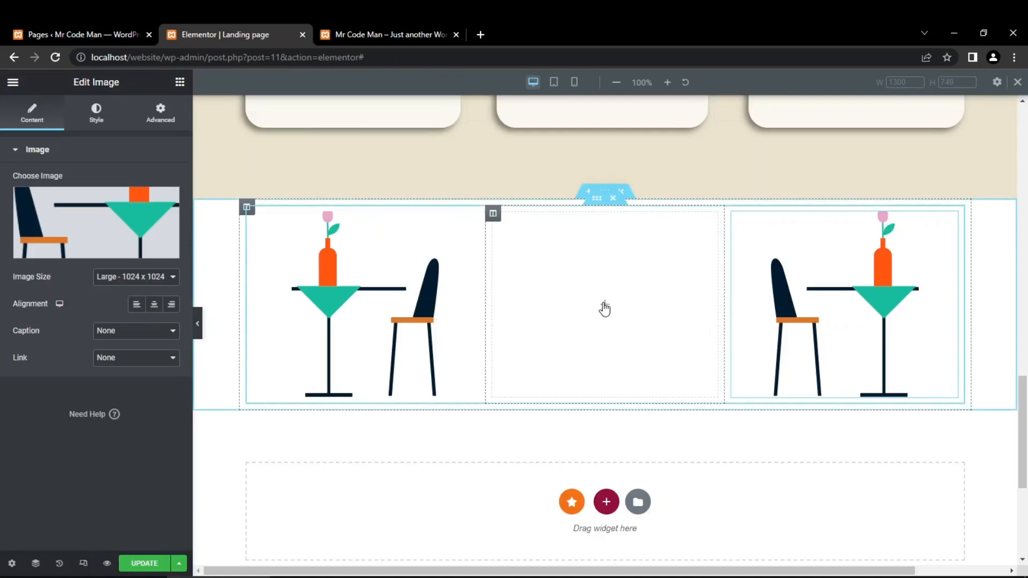
- Fill the middle column with a heading, a duplicate of that heading, and a button below them
{"action": "left_click", "coordinate": [605, 306]}
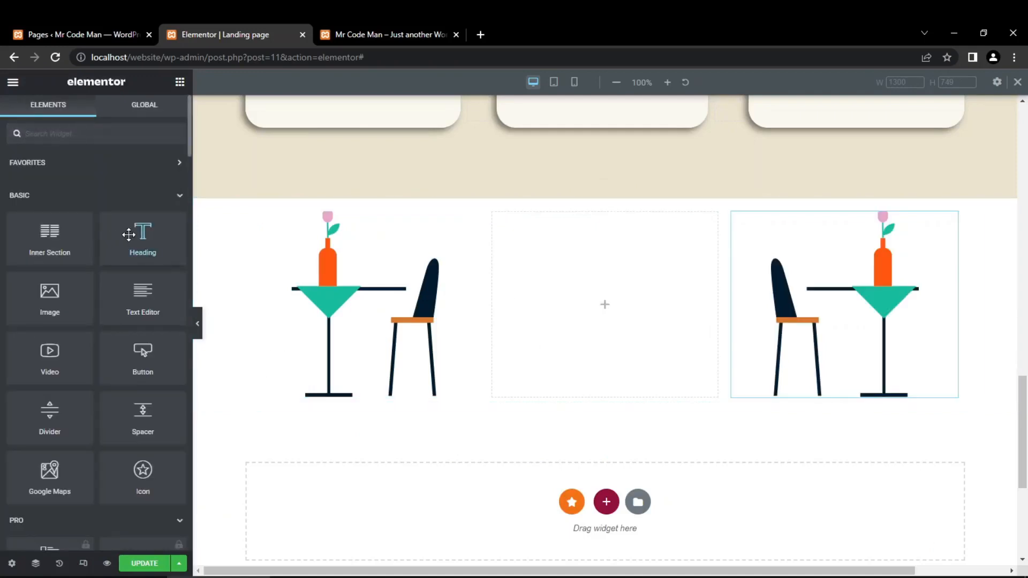
{"action": "left_click_drag", "start_coordinate": [128, 234], "coordinate": [506, 294]}
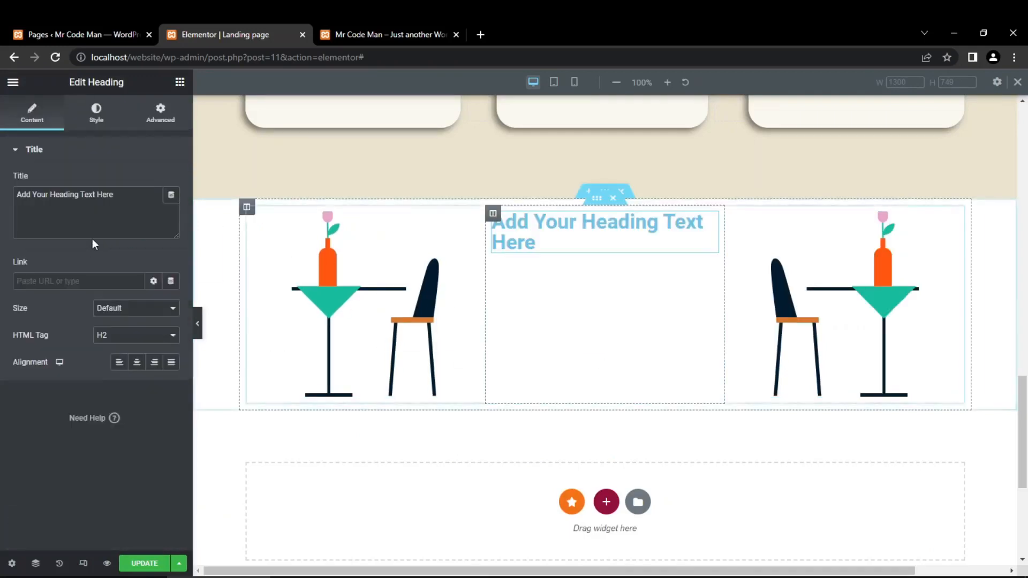
{"action": "left_click", "coordinate": [181, 92]}
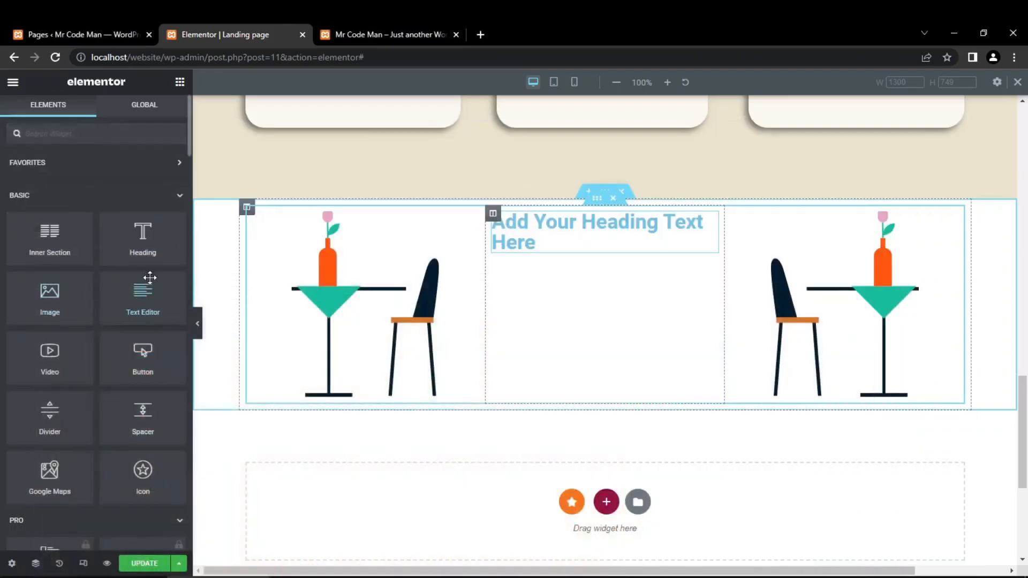
{"action": "left_click_drag", "start_coordinate": [143, 312], "coordinate": [574, 300]}
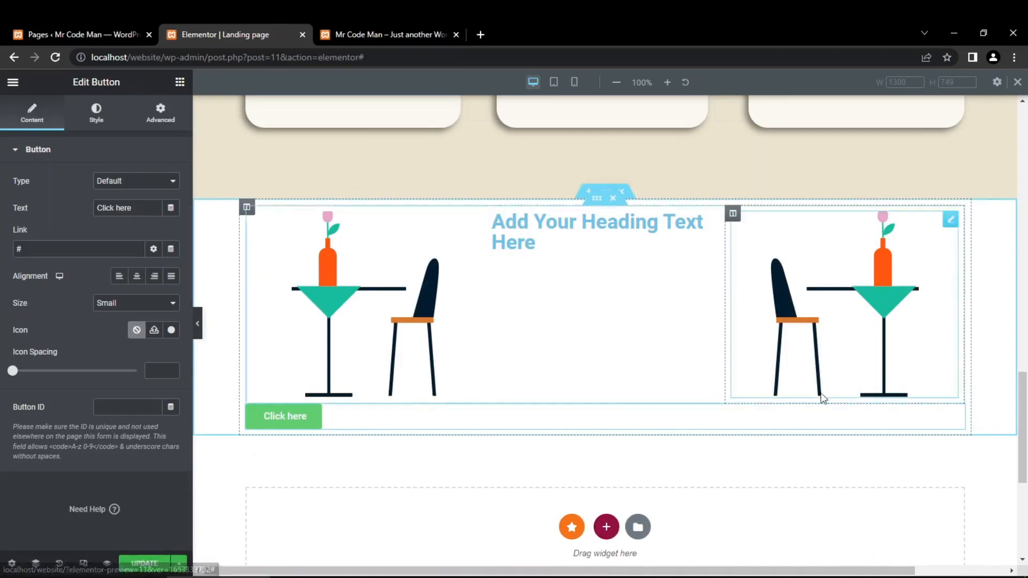
{"action": "left_click_drag", "start_coordinate": [956, 413], "coordinate": [571, 259]}
{"action": "left_click_drag", "start_coordinate": [710, 258], "coordinate": [607, 233]}
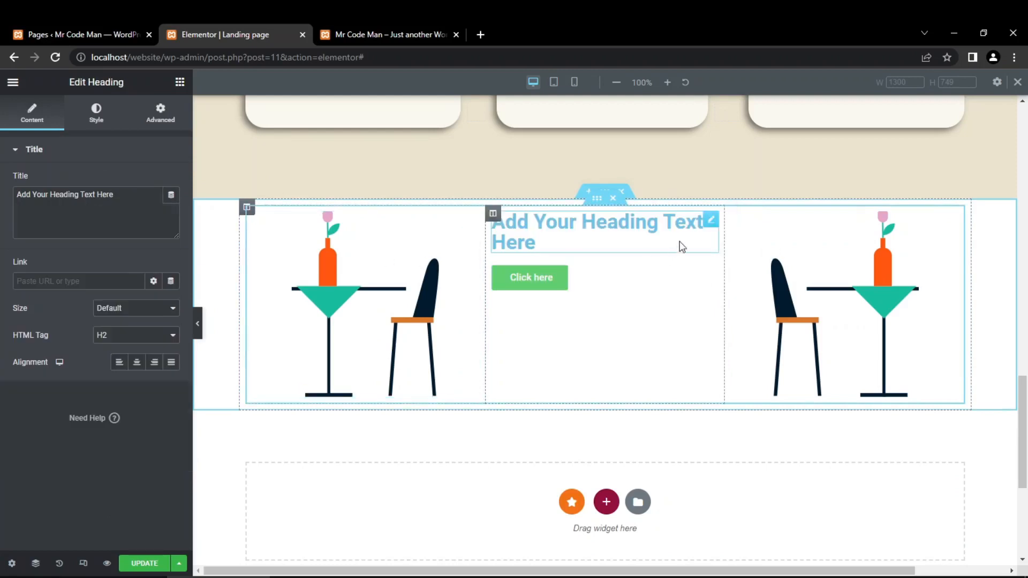
{"action": "right_click", "coordinate": [708, 221]}
{"action": "left_click", "coordinate": [725, 256]}
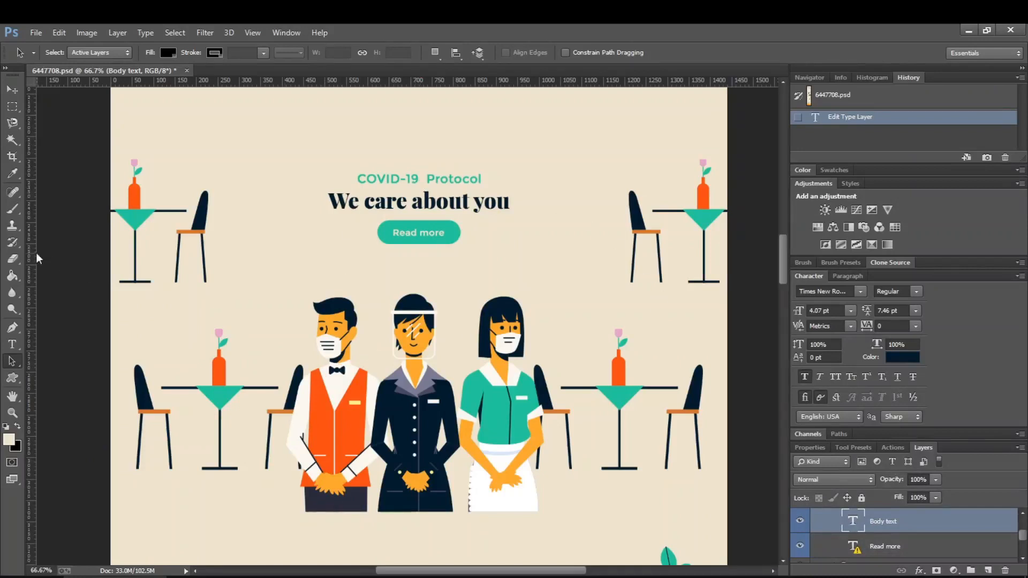
- Copy the subtitle text from the Photoshop design and set the first heading's title in Elementor to "COVID-19 Protocol"
{"action": "left_click", "coordinate": [11, 344]}
{"action": "left_click", "coordinate": [382, 181]}
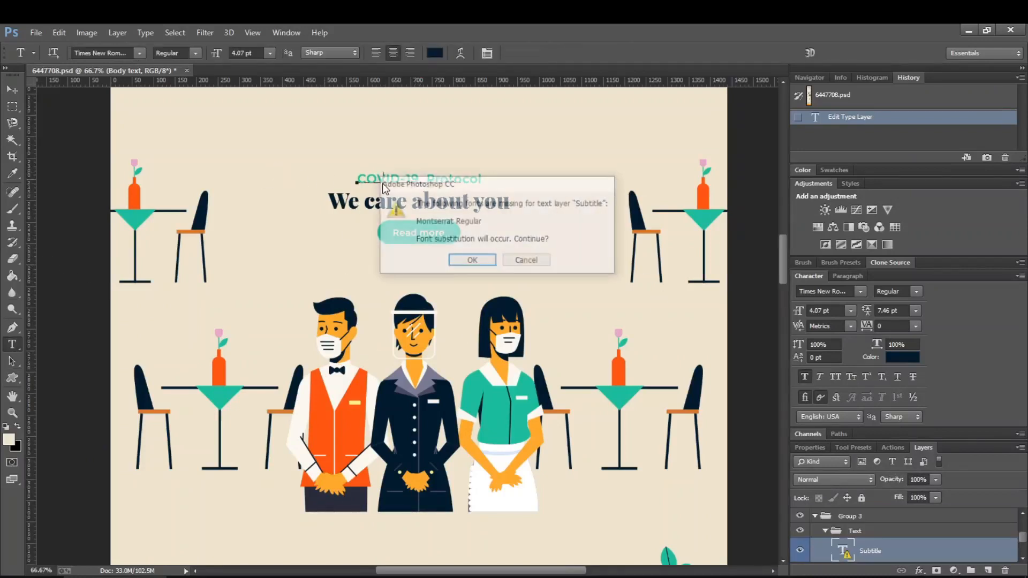
{"action": "left_click", "coordinate": [466, 259]}
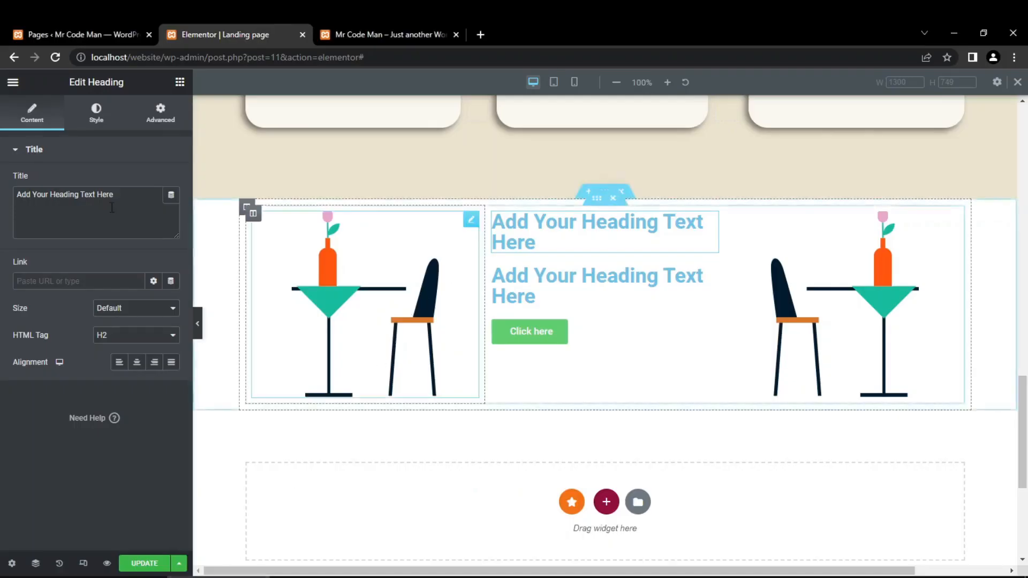
{"action": "left_click", "coordinate": [107, 204]}
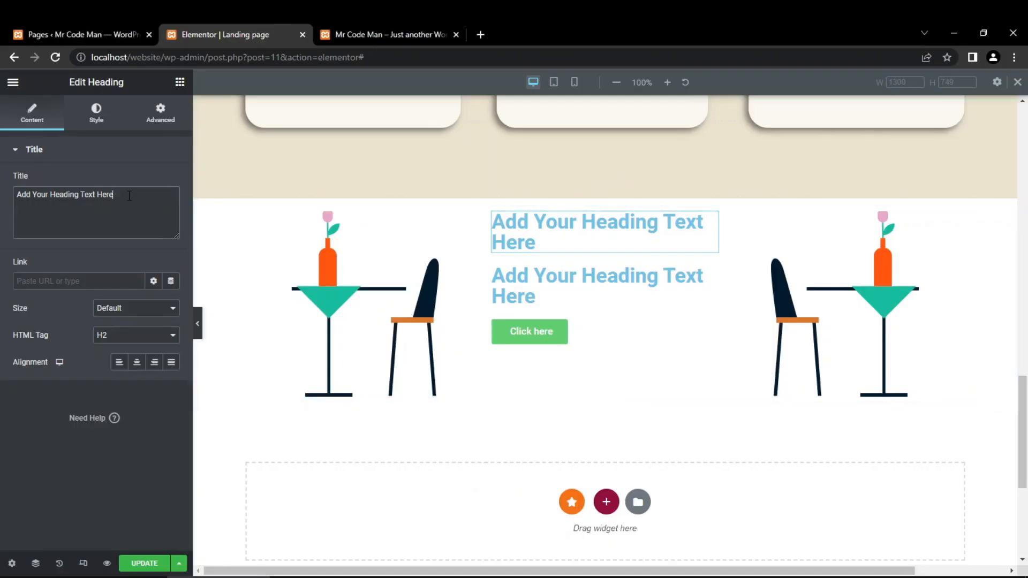
{"action": "key", "text": "ctrl+a"}
{"action": "type", "text": "COVID-19  Protocol"}
- Copy the subtitle's colour code 6bb99c from Photoshop and apply it as the first heading's text colour in Elementor
{"action": "left_click", "coordinate": [99, 118]}
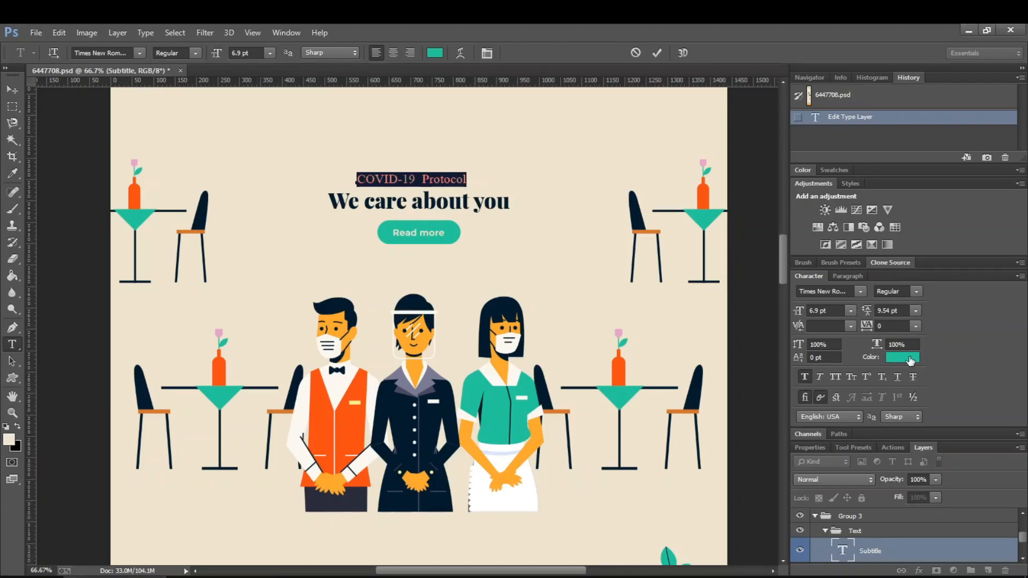
{"action": "left_click", "coordinate": [910, 357]}
{"action": "key", "text": "ctrl+c"}
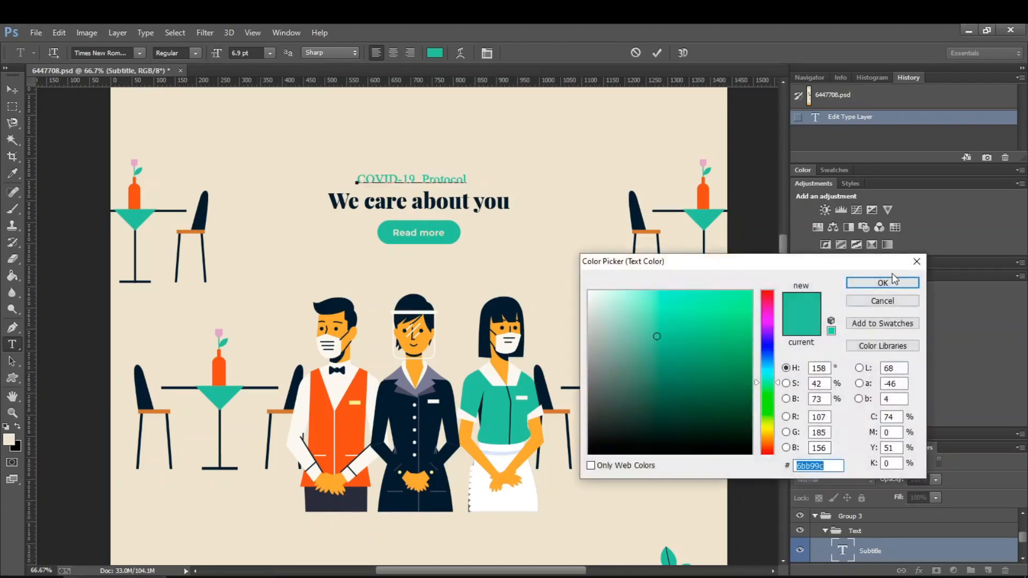
{"action": "left_click", "coordinate": [890, 298]}
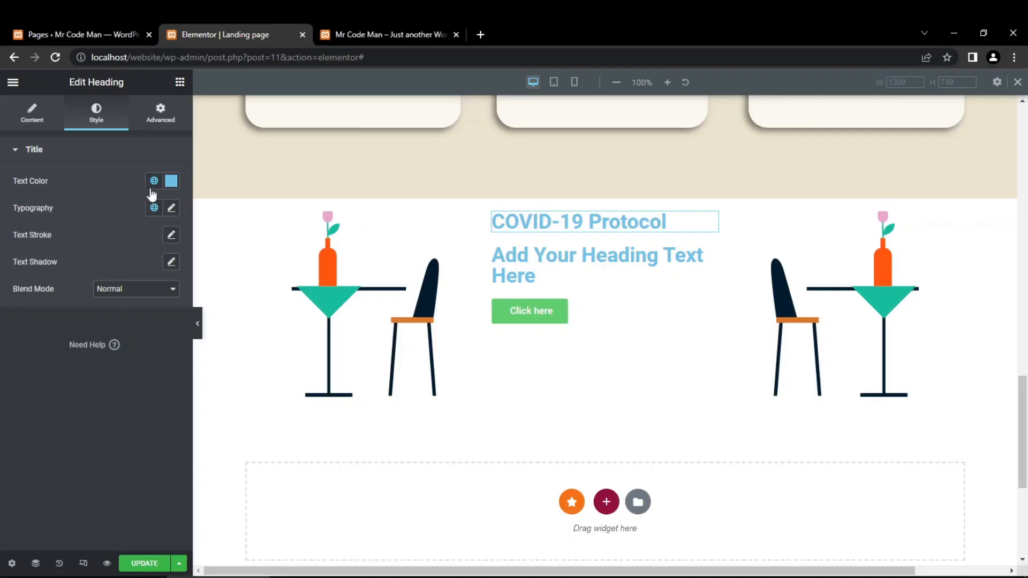
{"action": "left_click", "coordinate": [171, 181]}
{"action": "triple_click", "coordinate": [128, 382]}
{"action": "key", "text": "ctrl+v"}
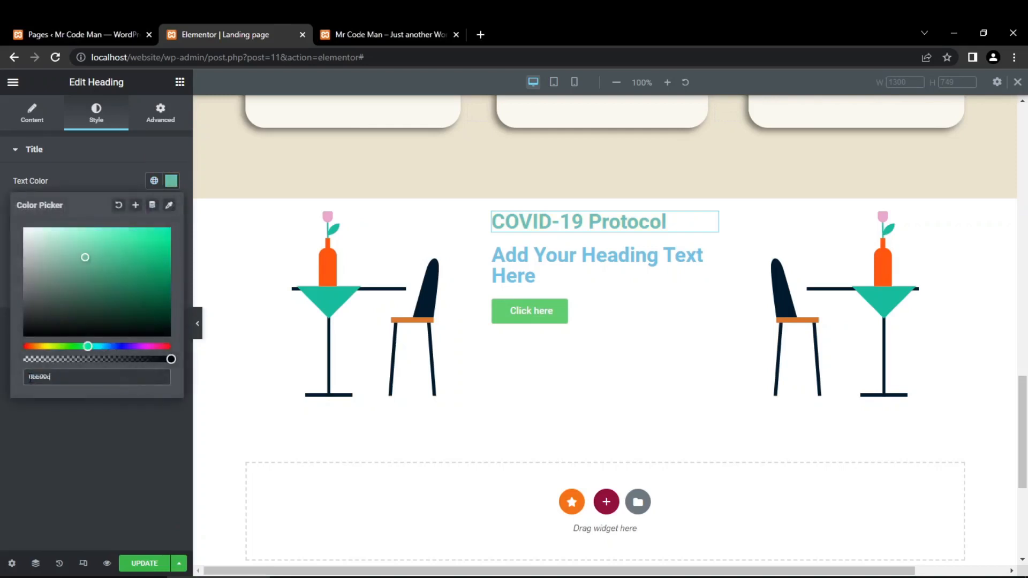
{"action": "left_click", "coordinate": [13, 441]}
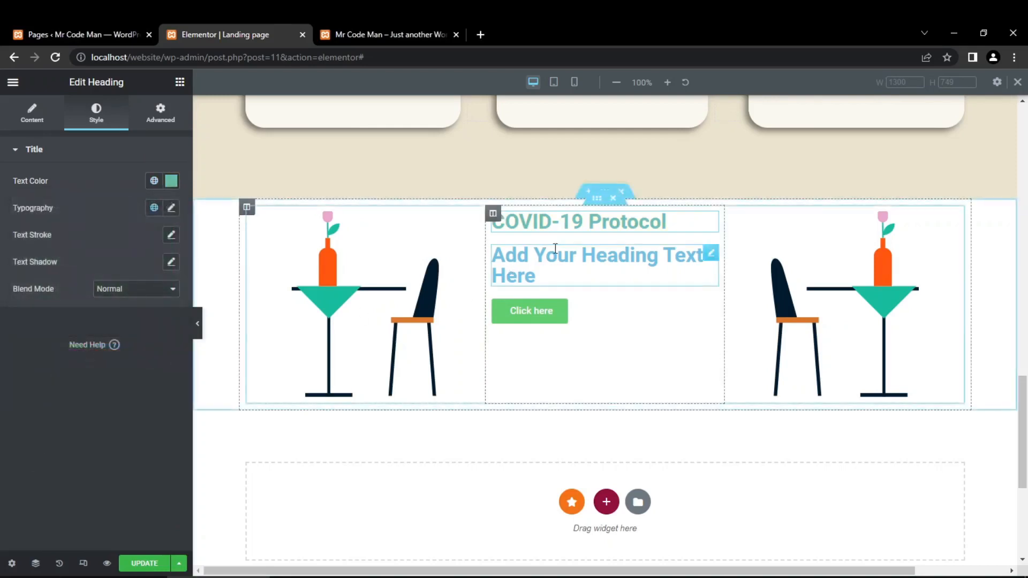
- Switch to Photoshop, revert 6447708.psd to its opening state and check the subtitle layer's original font without substituting it
{"action": "left_click", "coordinate": [171, 208]}
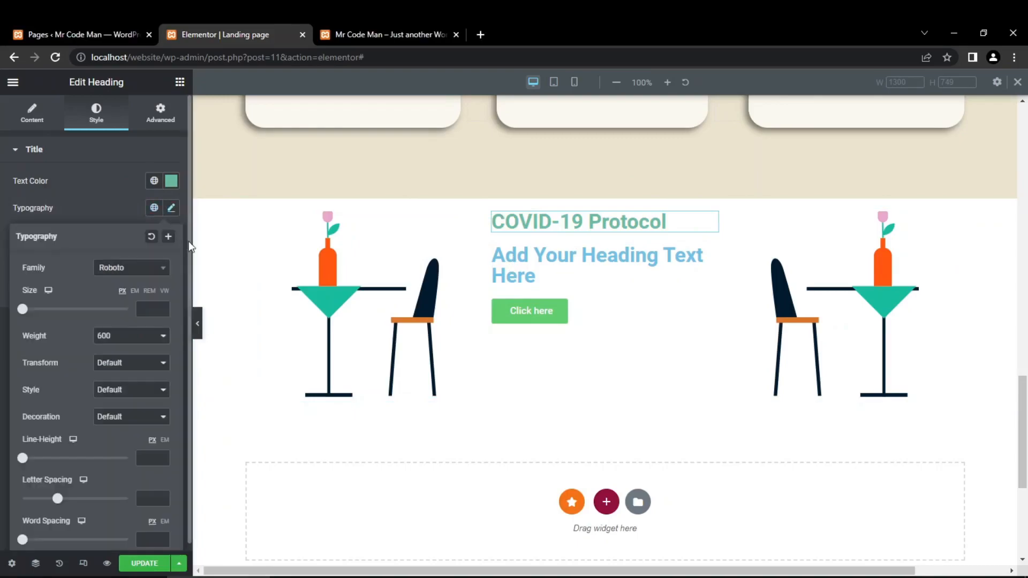
{"action": "left_click", "coordinate": [116, 577]}
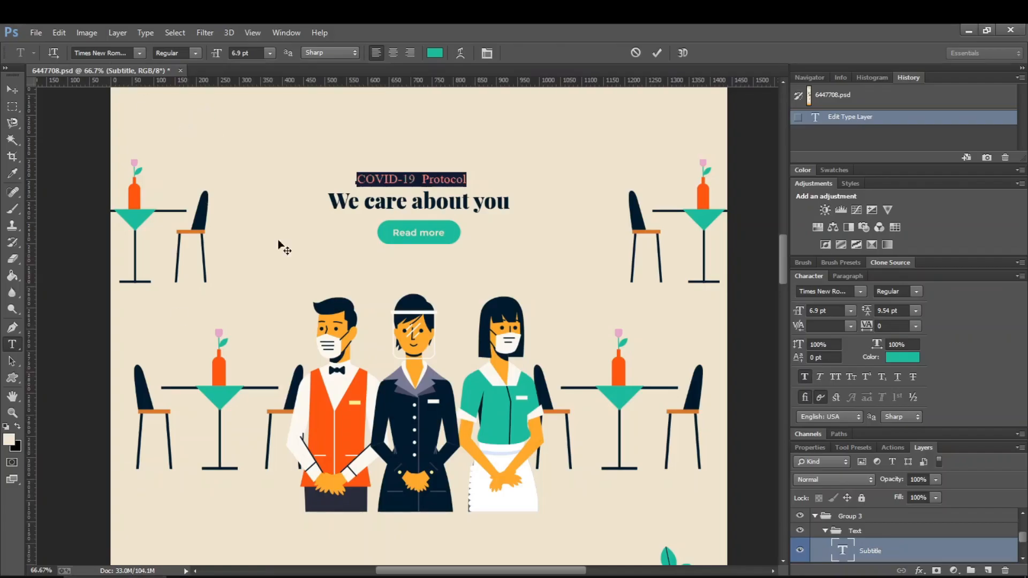
{"action": "left_click", "coordinate": [397, 176]}
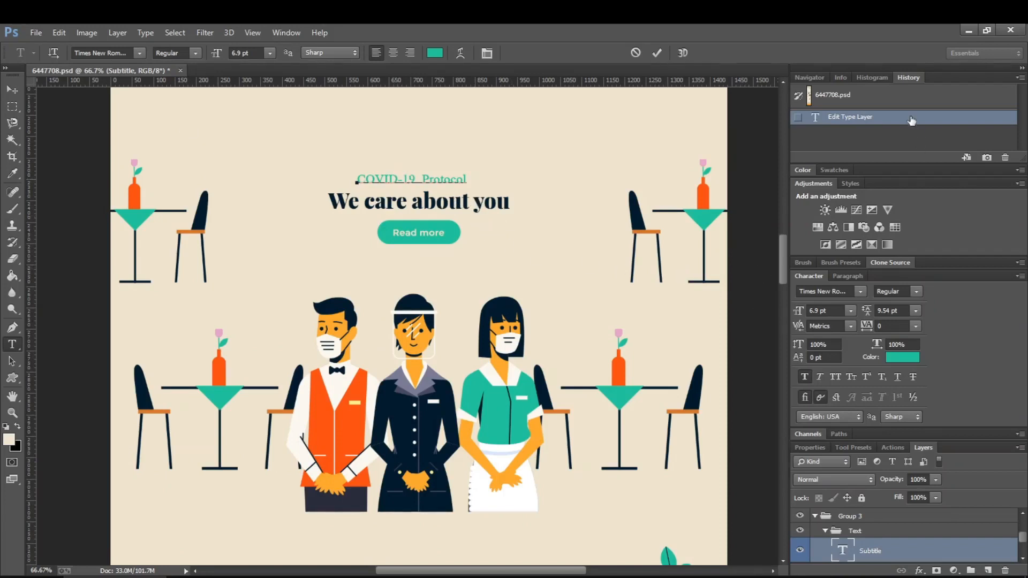
{"action": "left_click", "coordinate": [880, 102]}
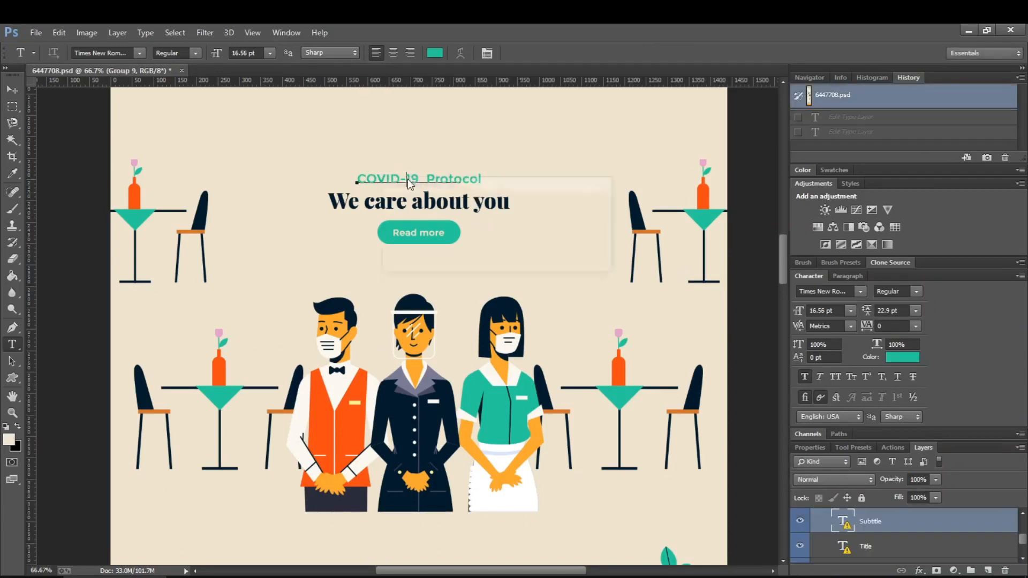
{"action": "left_click", "coordinate": [408, 181]}
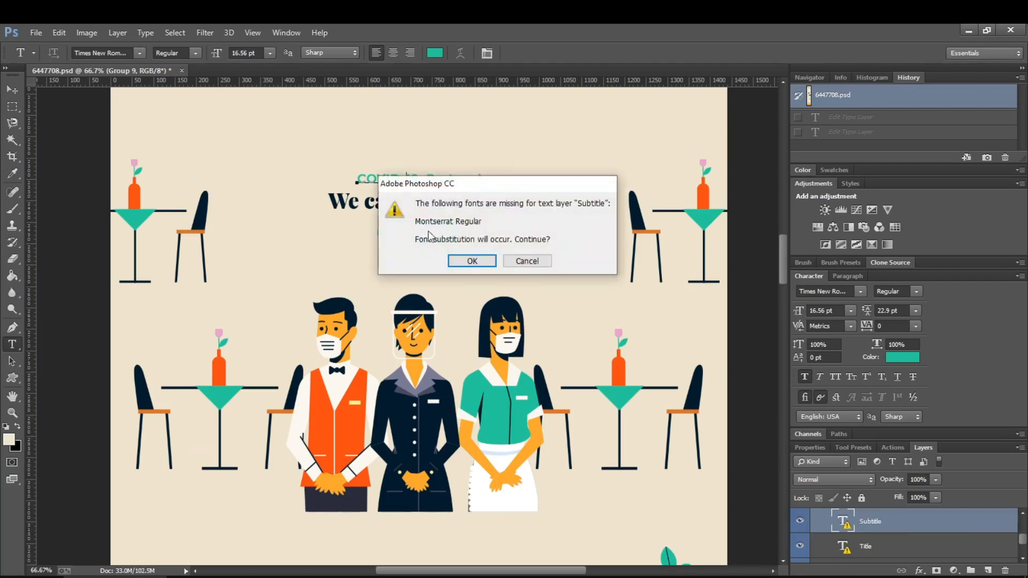
{"action": "left_click", "coordinate": [513, 262]}
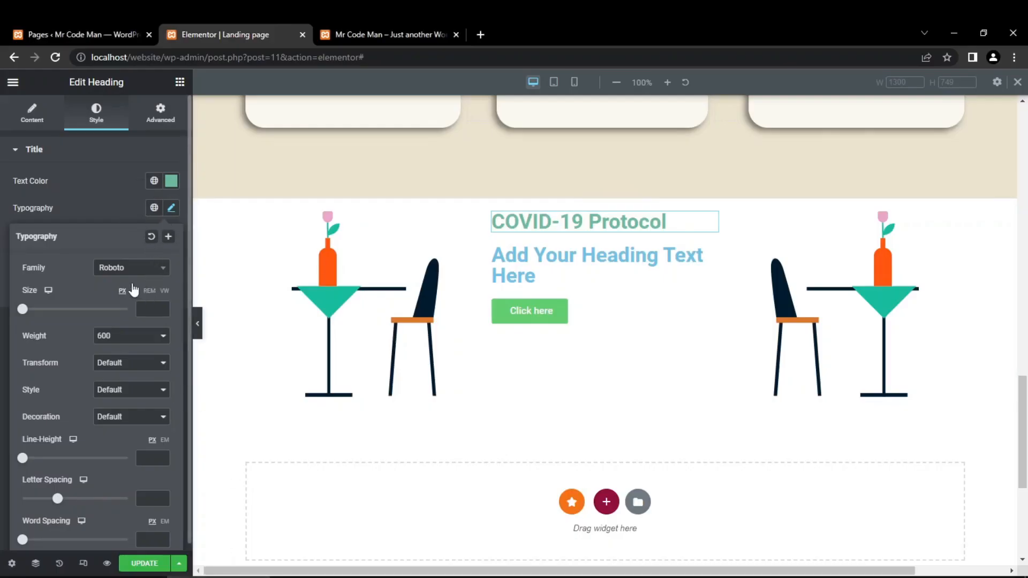
- Set the "COVID-19 Protocol" heading's font family to Montserrat in Elementor
{"action": "left_click", "coordinate": [134, 269]}
{"action": "type", "text": "m"}
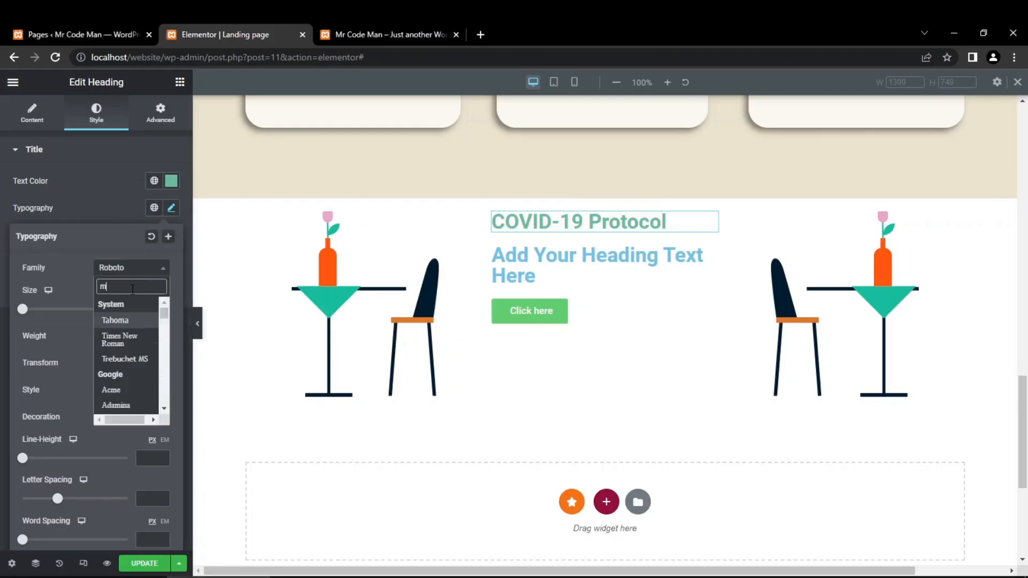
{"action": "type", "text": "ons"}
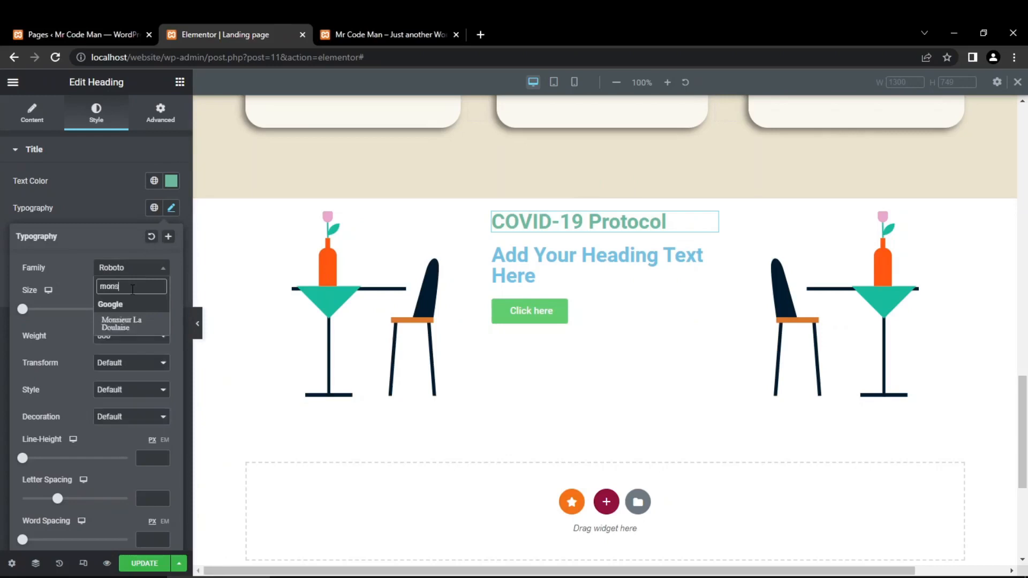
{"action": "key", "text": "BackSpace"}
{"action": "key", "text": "BackSpace"}
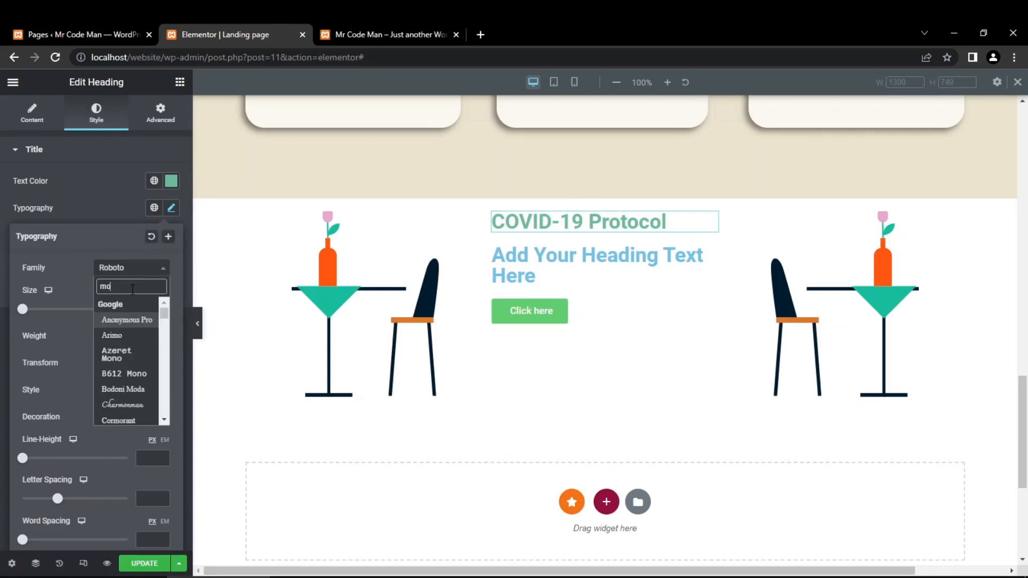
{"action": "type", "text": "nts"}
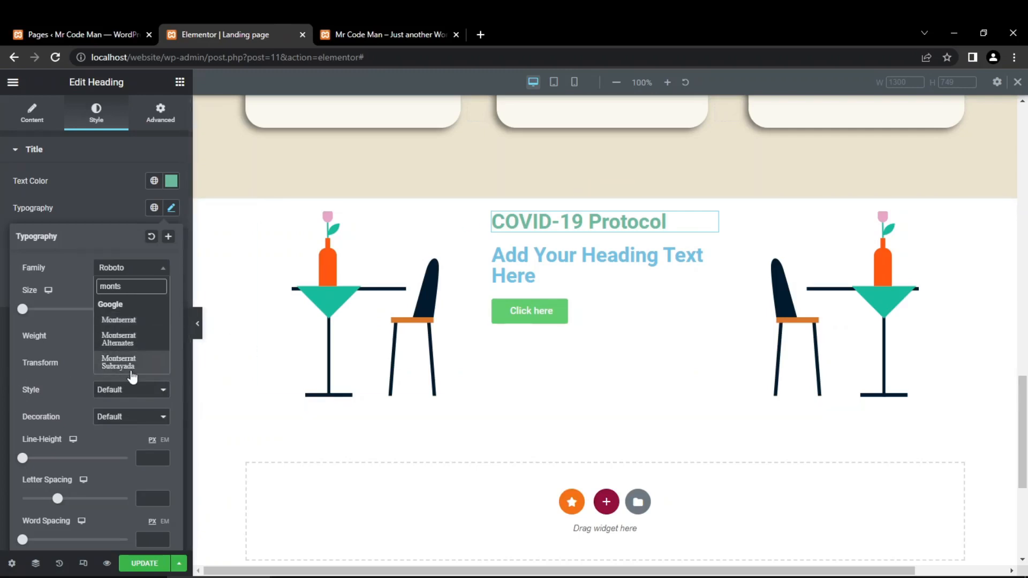
{"action": "left_click", "coordinate": [148, 322]}
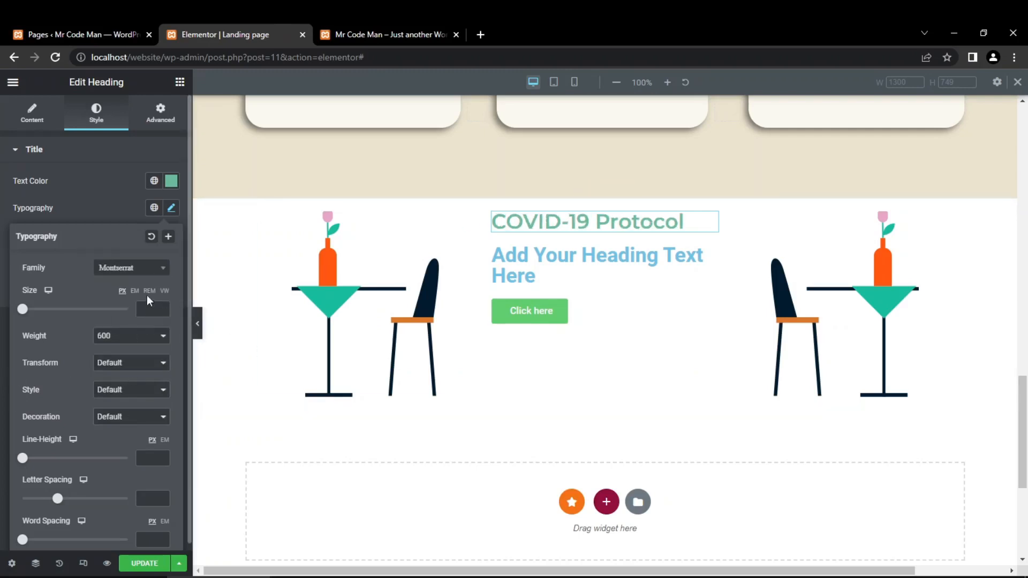
- Set the "COVID-19 Protocol" heading's font weight to 400 and its size to 30 px
{"action": "left_click", "coordinate": [130, 336]}
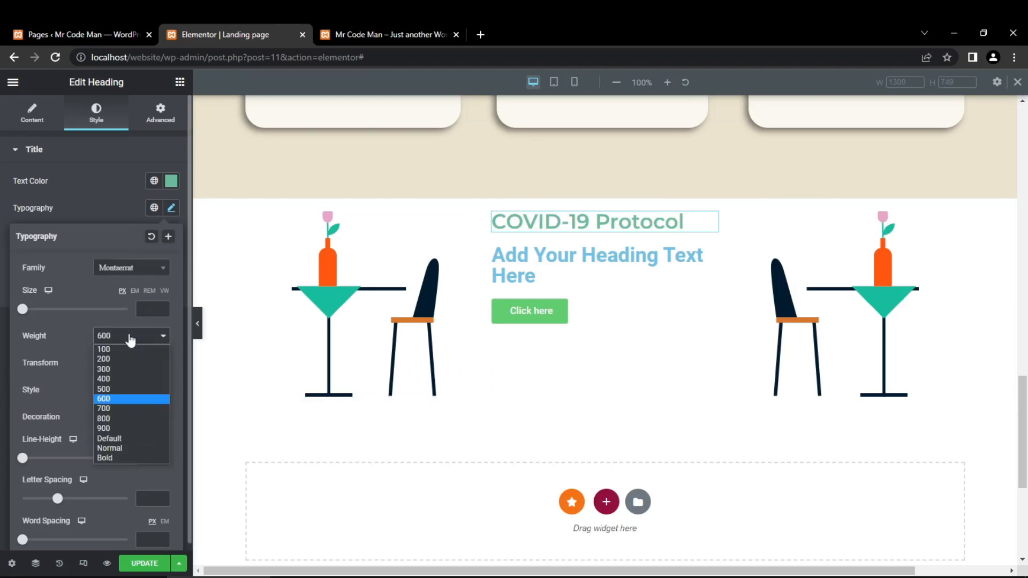
{"action": "left_click", "coordinate": [120, 379]}
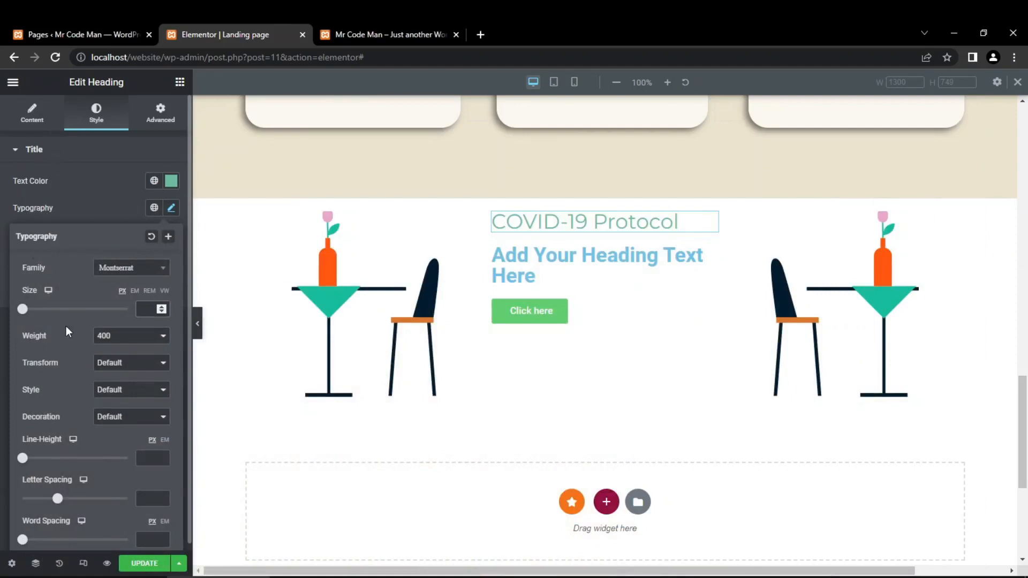
{"action": "type", "text": "40"}
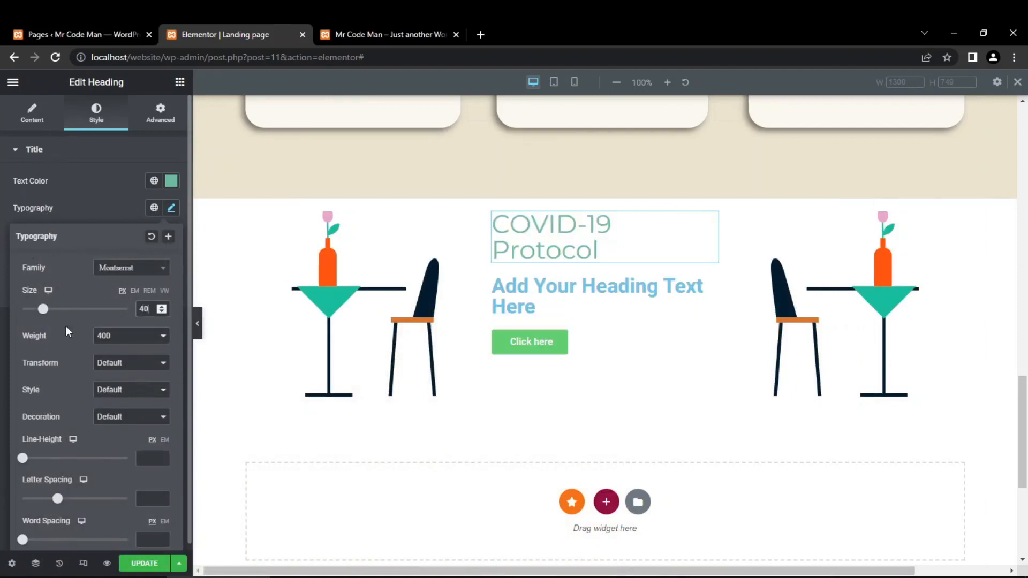
{"action": "key", "text": "BackSpace"}
{"action": "key", "text": "BackSpace"}
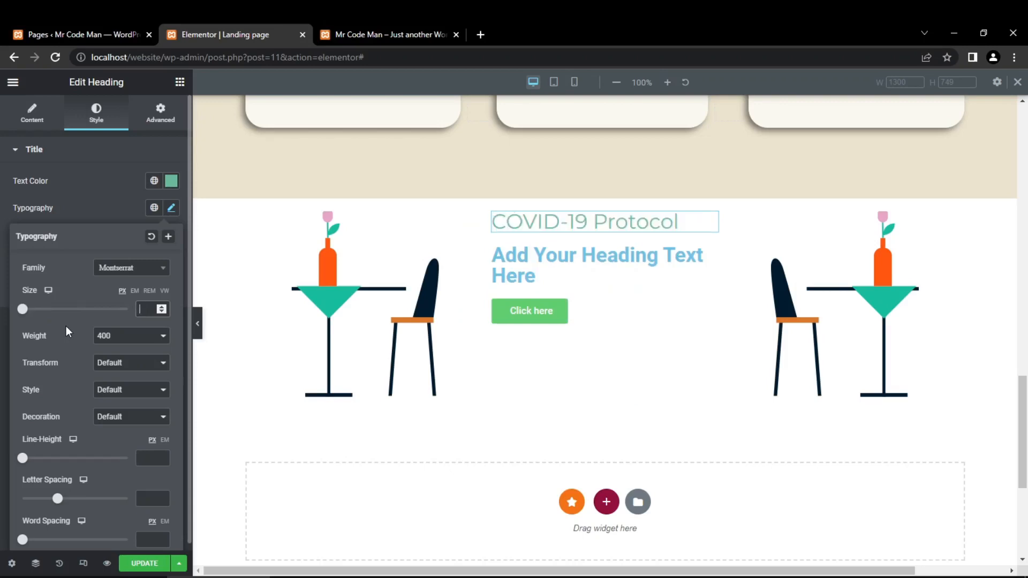
{"action": "type", "text": "30"}
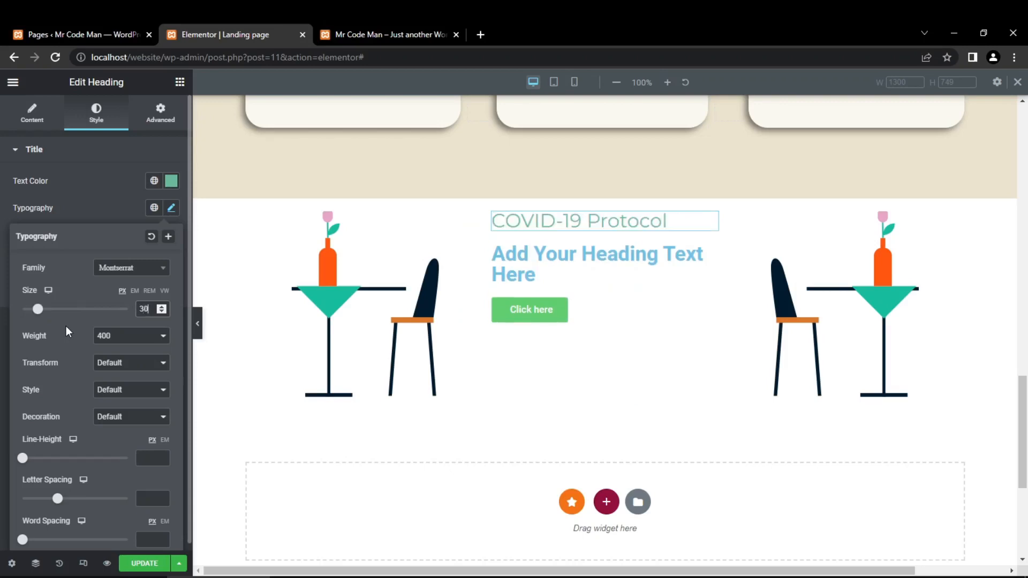
{"action": "left_click", "coordinate": [2, 295]}
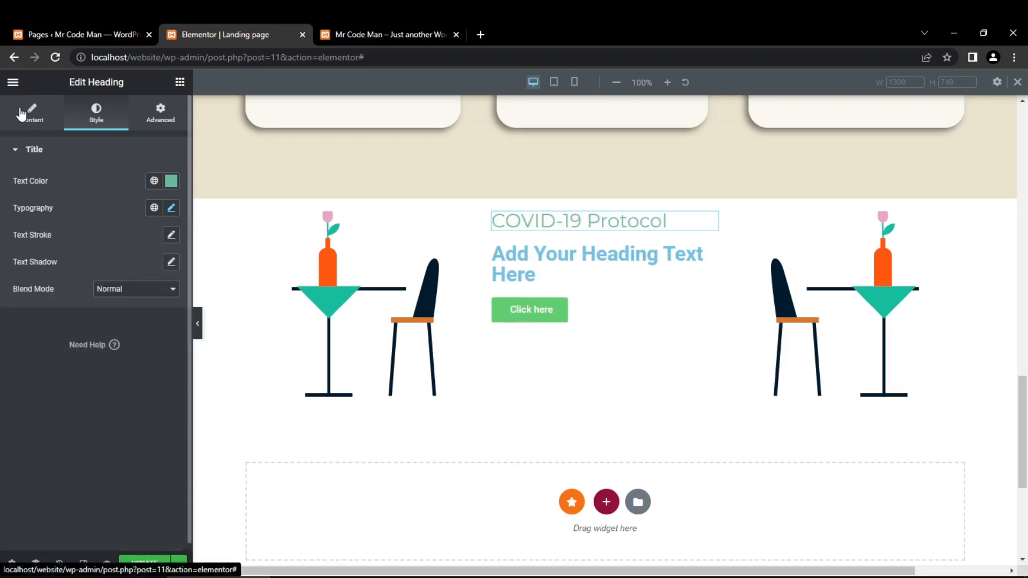
- Set the "COVID-19 Protocol" heading's HTML tag to H3 and centre its alignment
{"action": "left_click", "coordinate": [24, 114]}
{"action": "left_click", "coordinate": [107, 329]}
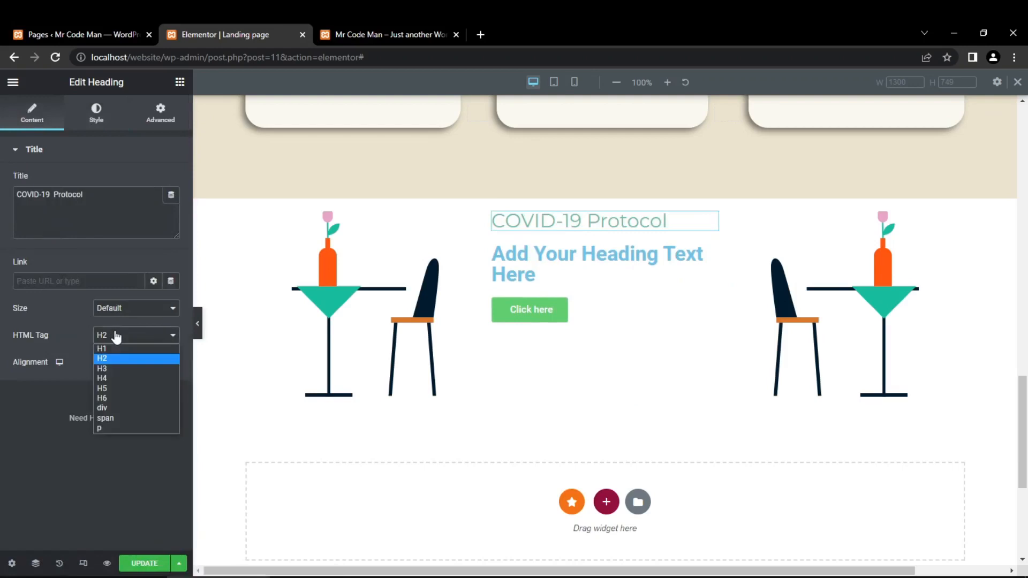
{"action": "left_click", "coordinate": [118, 371]}
{"action": "left_click", "coordinate": [107, 114]}
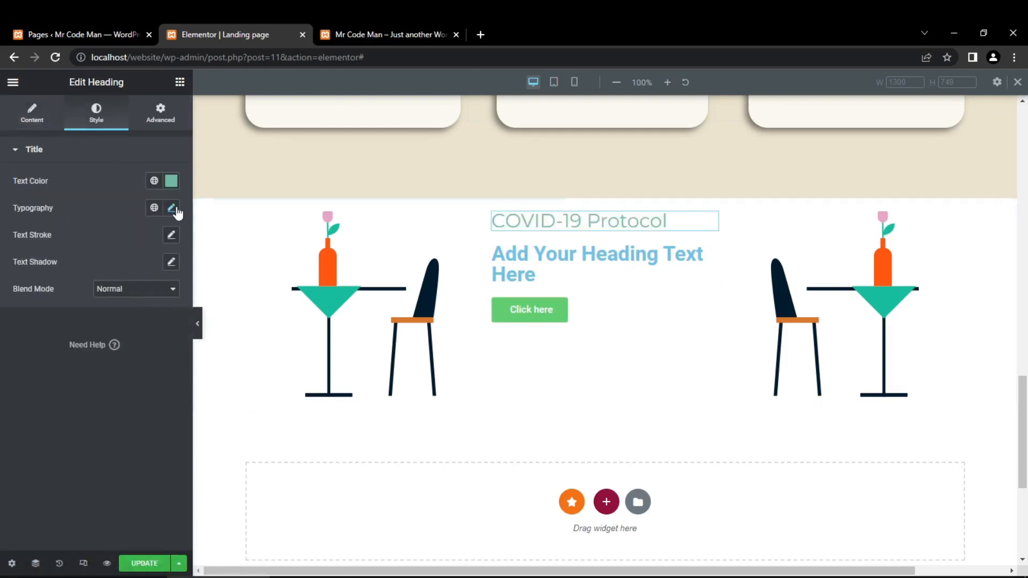
{"action": "left_click", "coordinate": [56, 119]}
{"action": "left_click", "coordinate": [140, 362]}
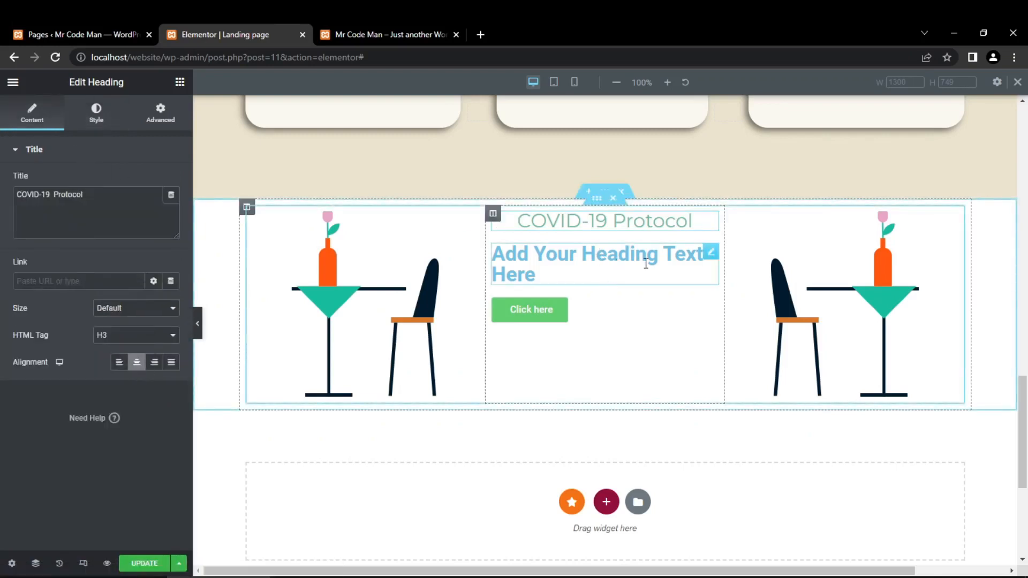
- Copy the title text from the Photoshop design and set the second heading's title in Elementor to "We care about you"
{"action": "left_click", "coordinate": [710, 251]}
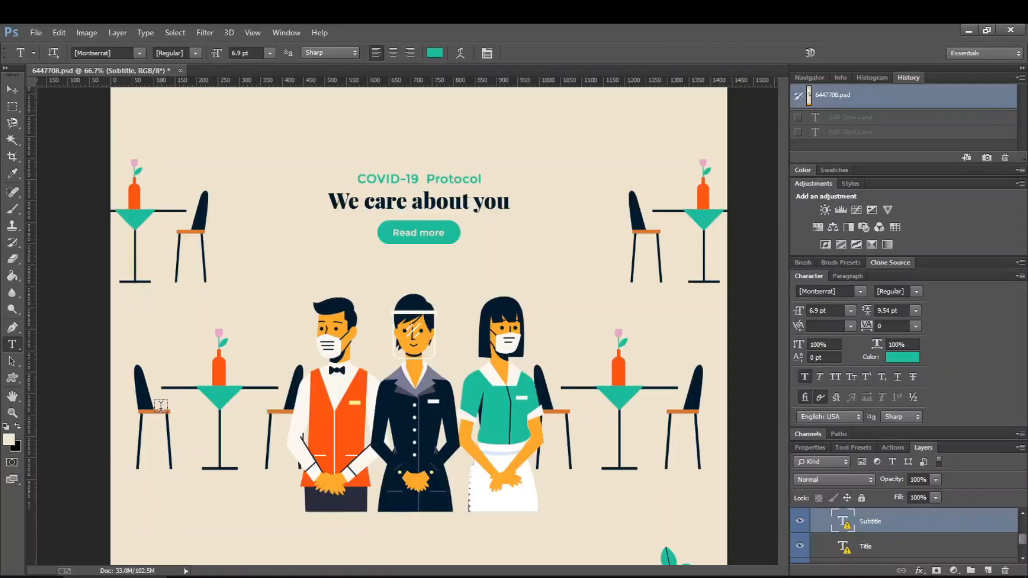
{"action": "left_click", "coordinate": [345, 203]}
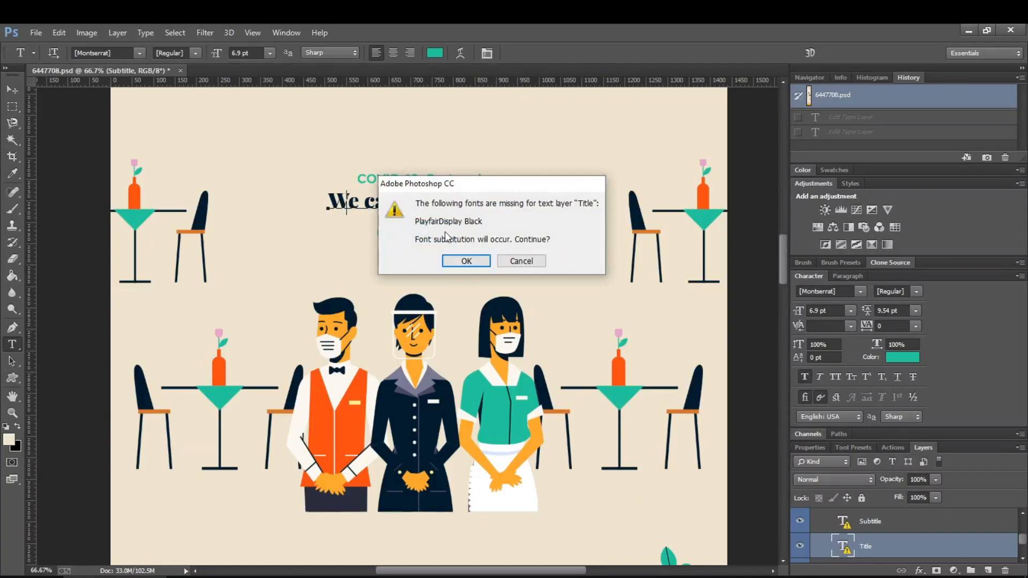
{"action": "left_click", "coordinate": [466, 261]}
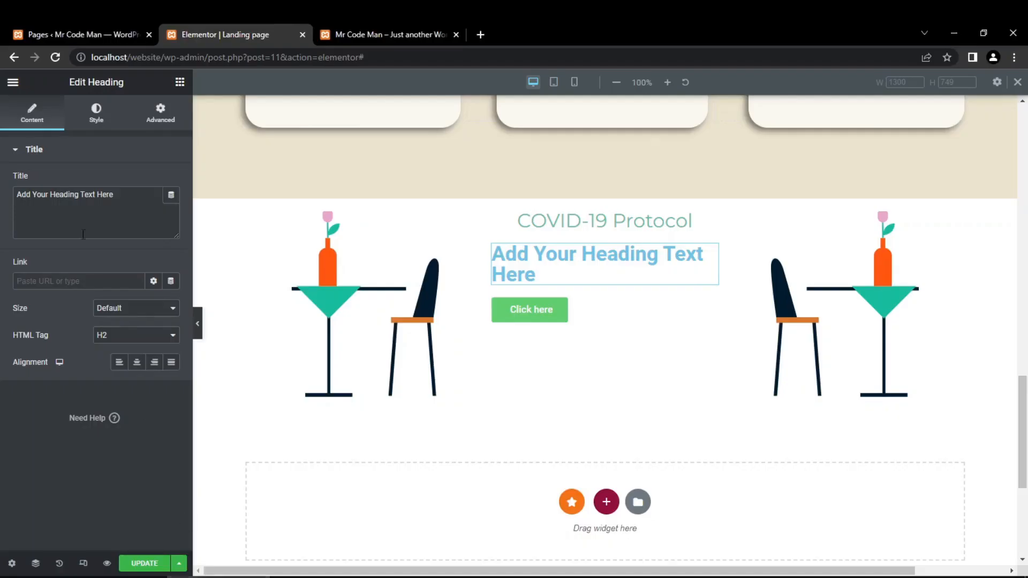
{"action": "key", "text": "ctrl+a"}
{"action": "type", "text": "We care about you"}
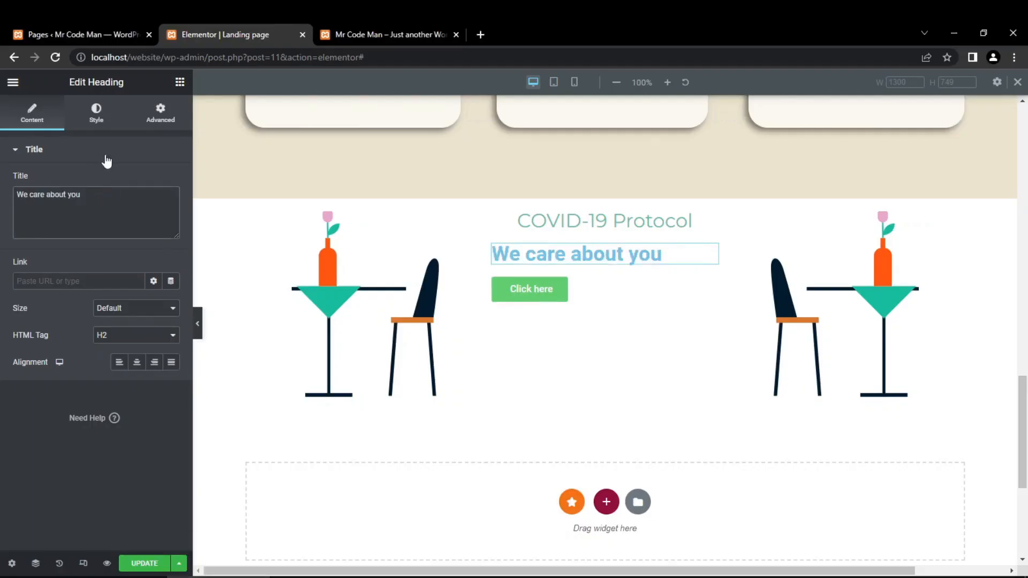
- Set the "We care about you" heading's font family to Playfair Display
{"action": "left_click", "coordinate": [105, 123]}
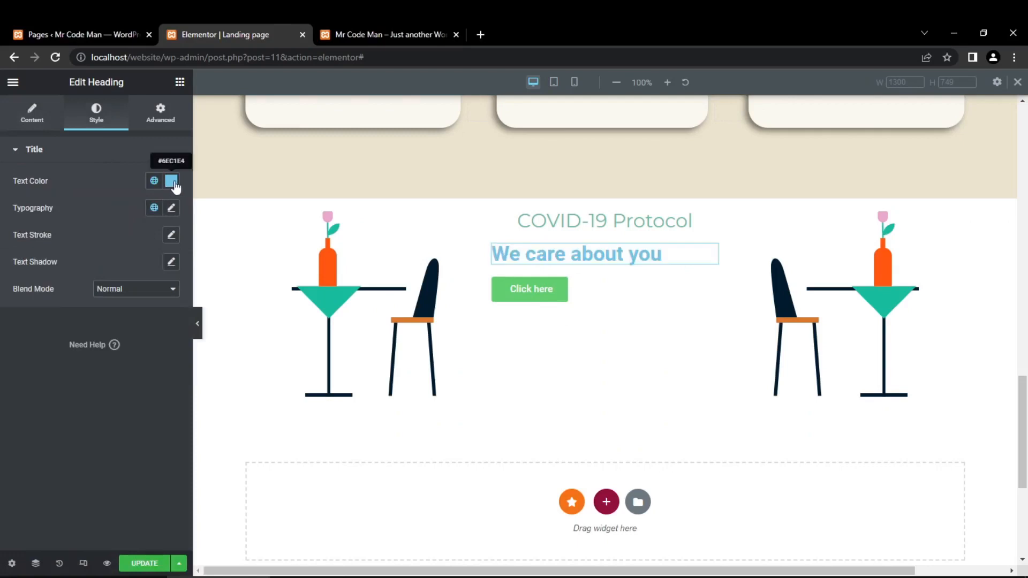
{"action": "left_click", "coordinate": [171, 208]}
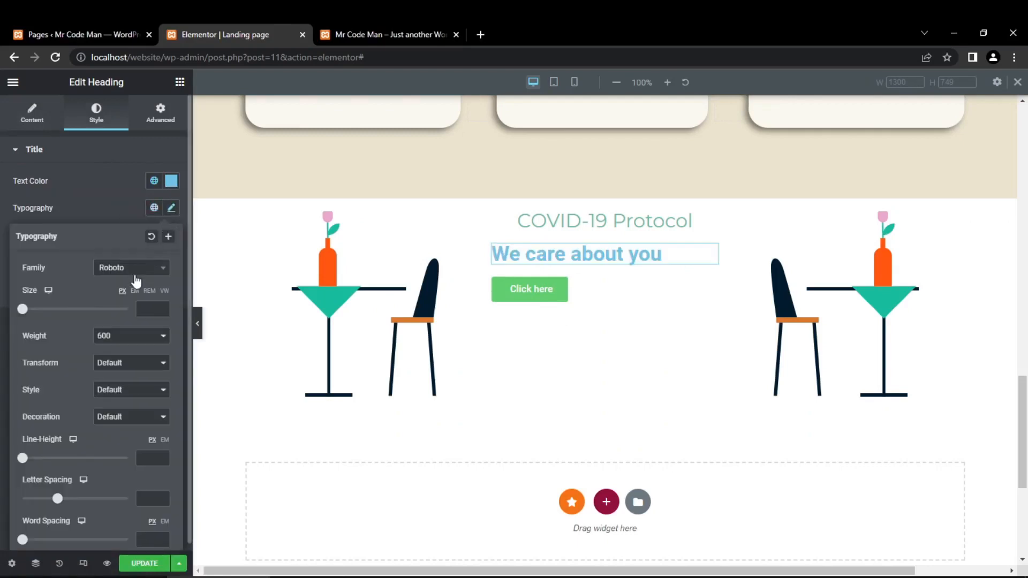
{"action": "left_click", "coordinate": [134, 270]}
{"action": "type", "text": "p"}
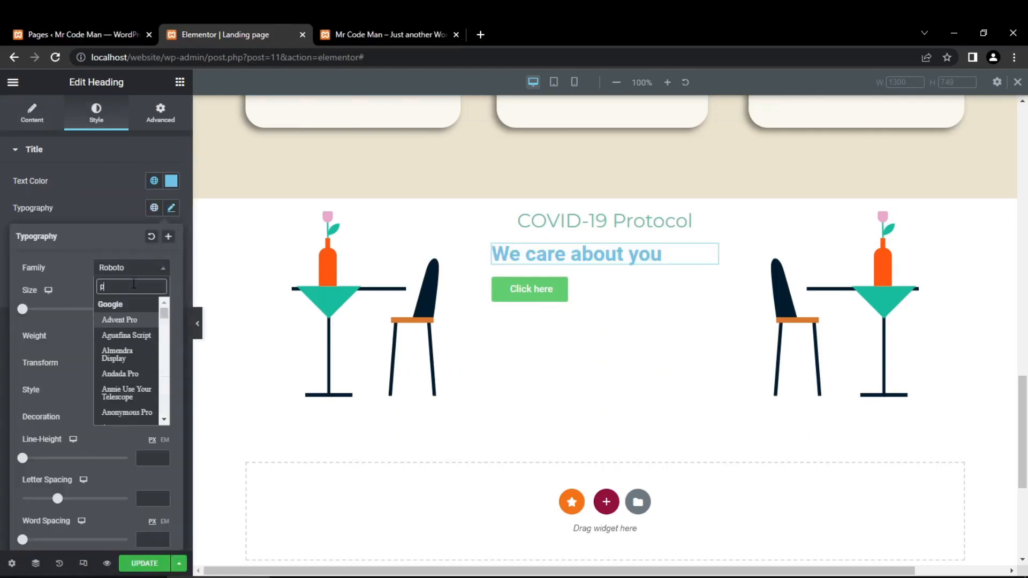
{"action": "type", "text": "layfa"}
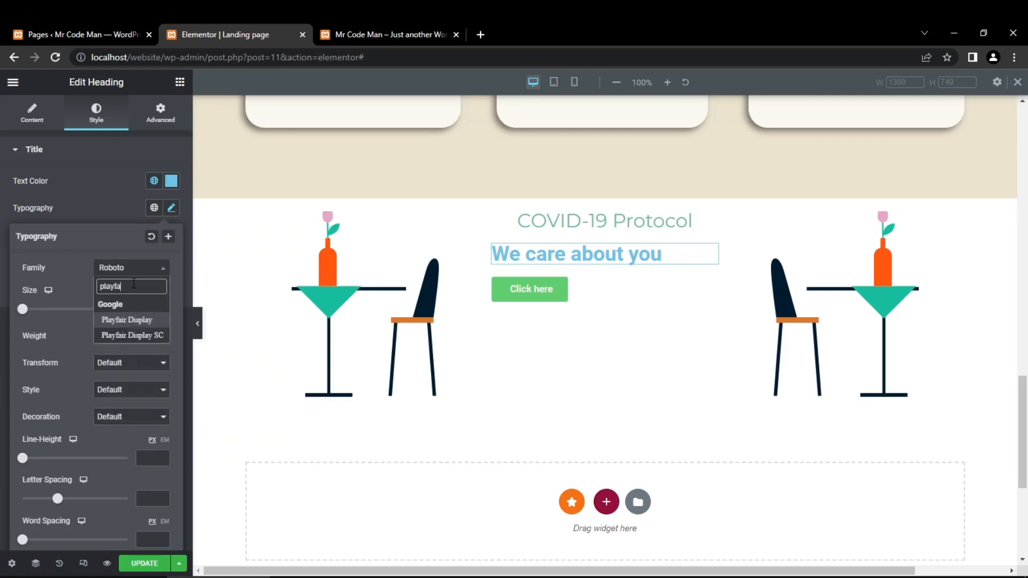
{"action": "left_click", "coordinate": [128, 321]}
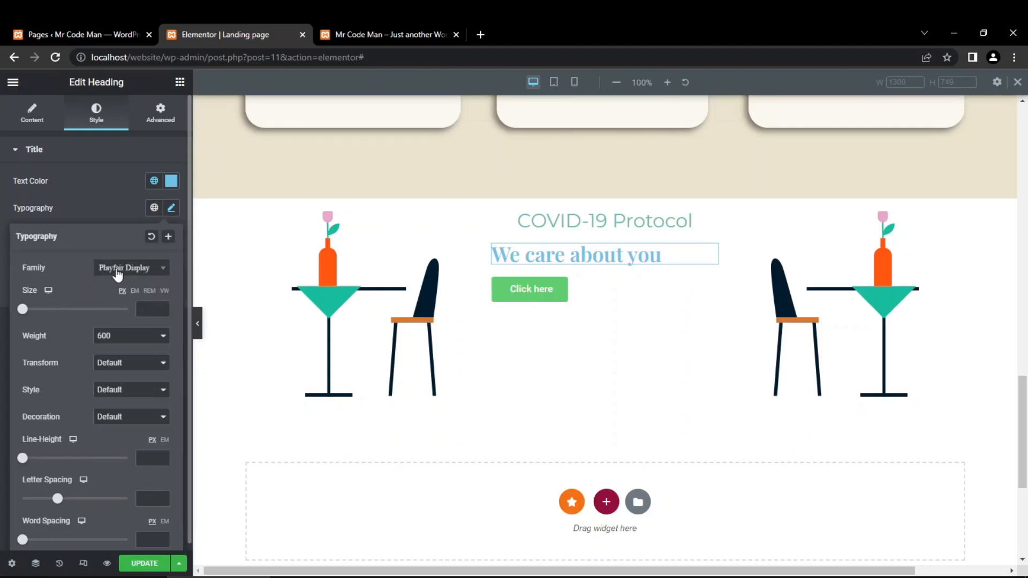
- Copy the title's colour code 12202f from Photoshop and apply it as the "We care about you" heading's text colour in Elementor
{"action": "left_click", "coordinate": [176, 181]}
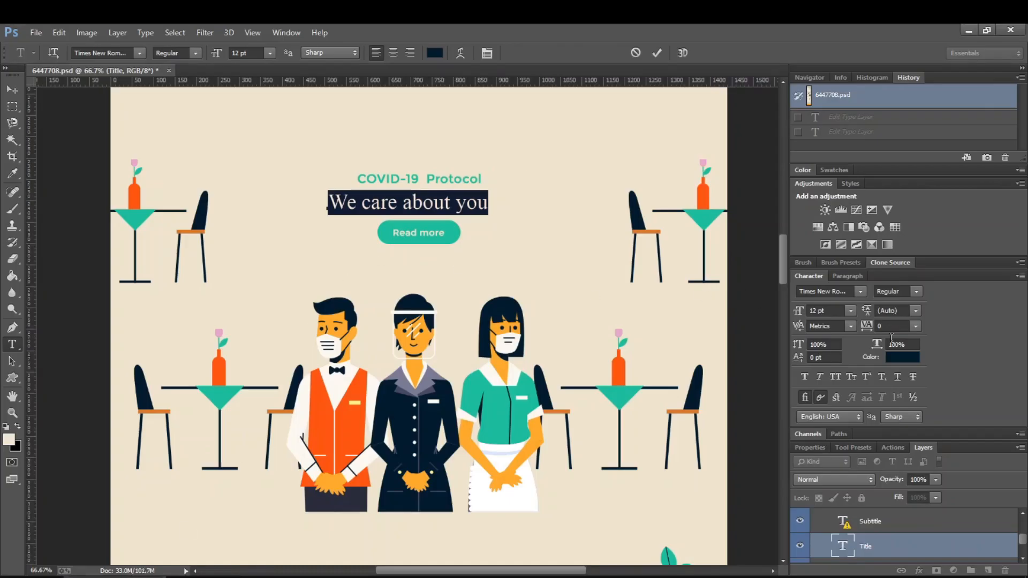
{"action": "left_click", "coordinate": [449, 202]}
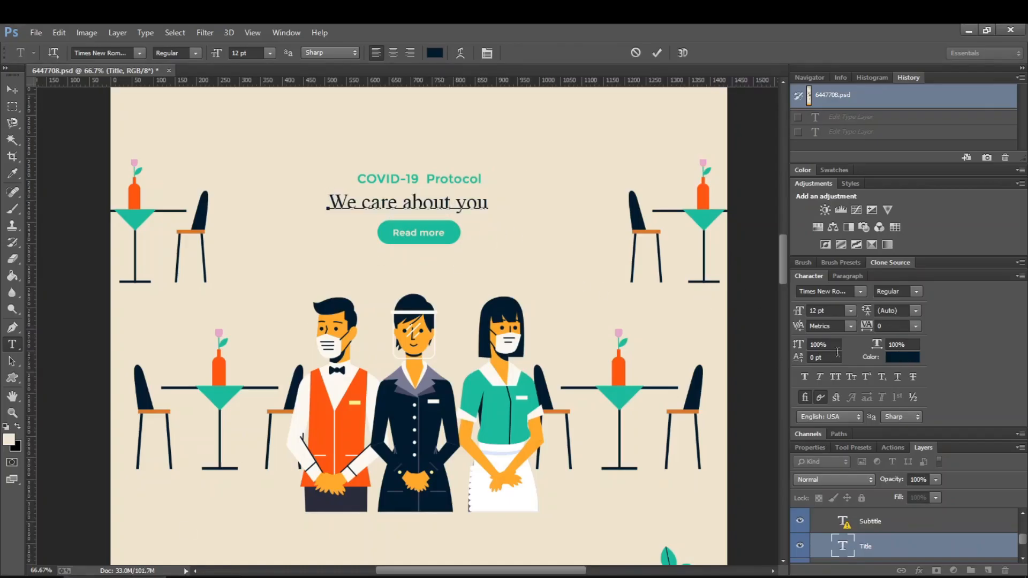
{"action": "left_click", "coordinate": [903, 357]}
{"action": "left_click", "coordinate": [878, 287]}
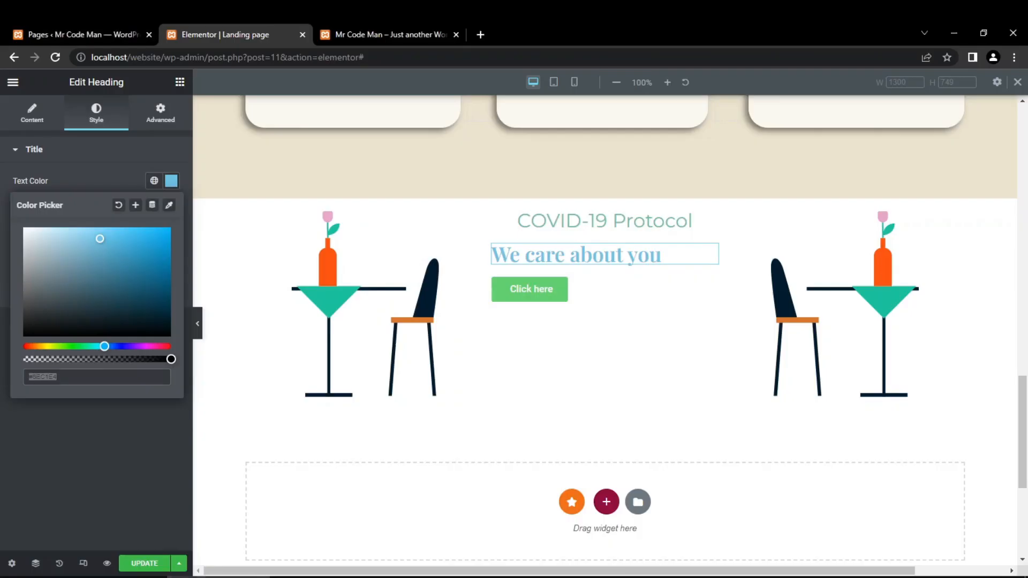
{"action": "key", "text": "ctrl+a"}
{"action": "type", "text": "12202f"}
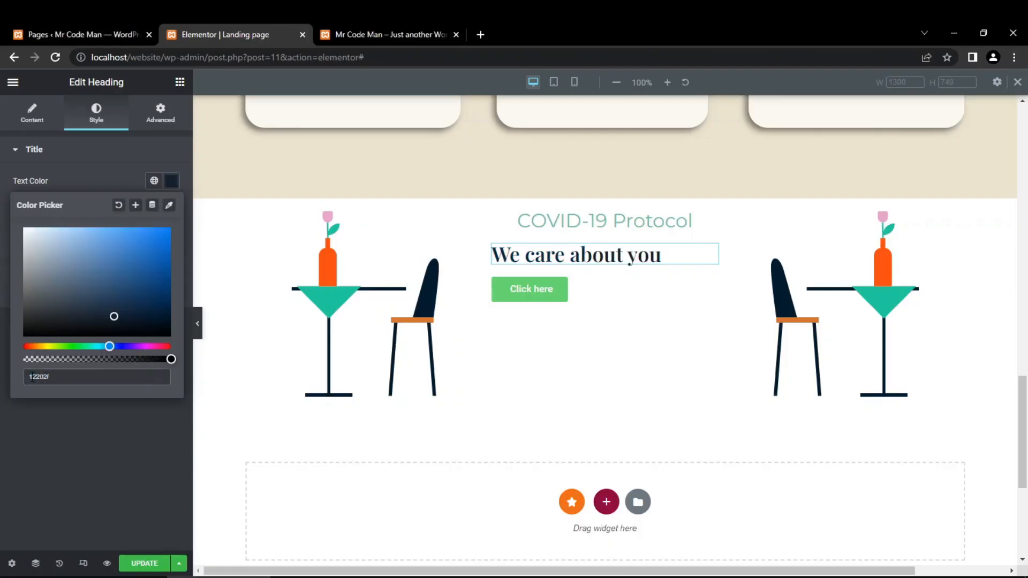
{"action": "left_click", "coordinate": [39, 470]}
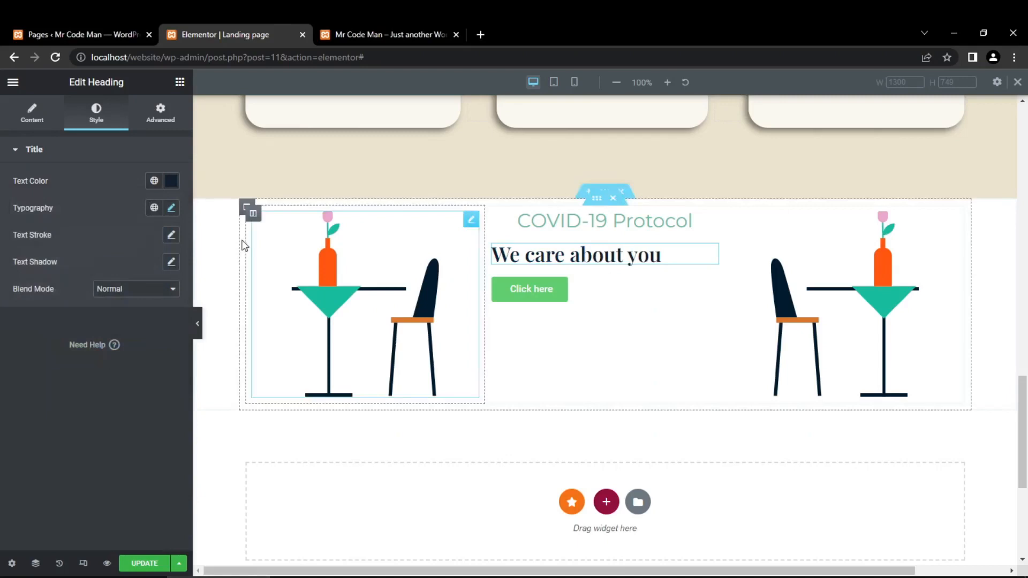
- Set the "We care about you" heading's font size to 50 px and its weight to 700
{"action": "left_click", "coordinate": [170, 208]}
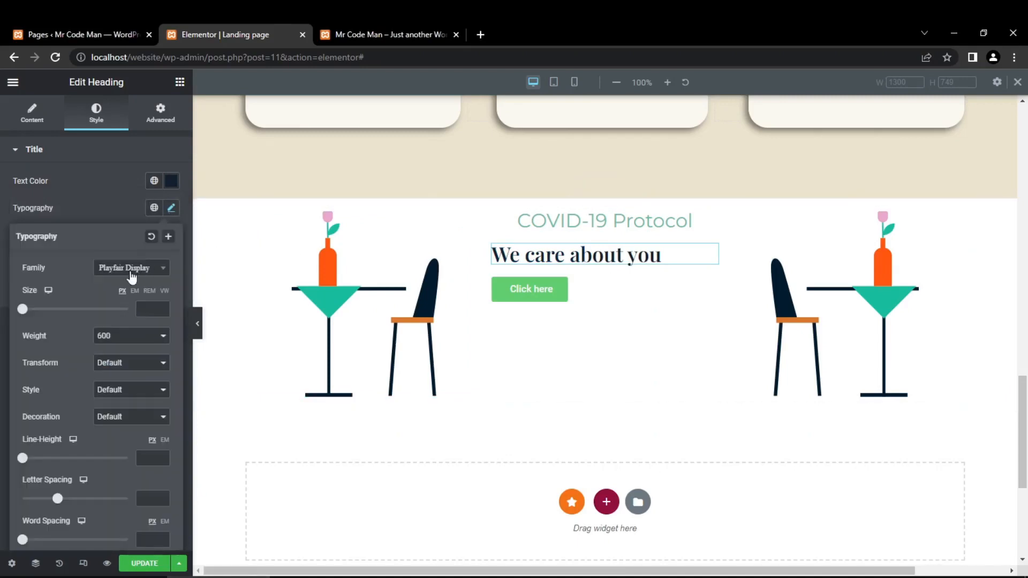
{"action": "left_click", "coordinate": [145, 309]}
{"action": "type", "text": "50"}
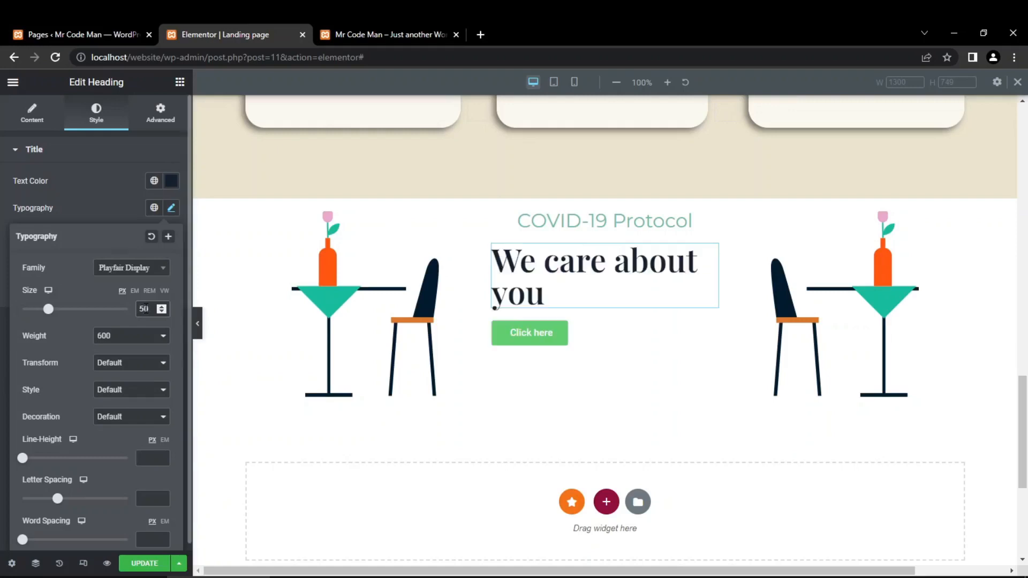
{"action": "left_click", "coordinate": [122, 337]}
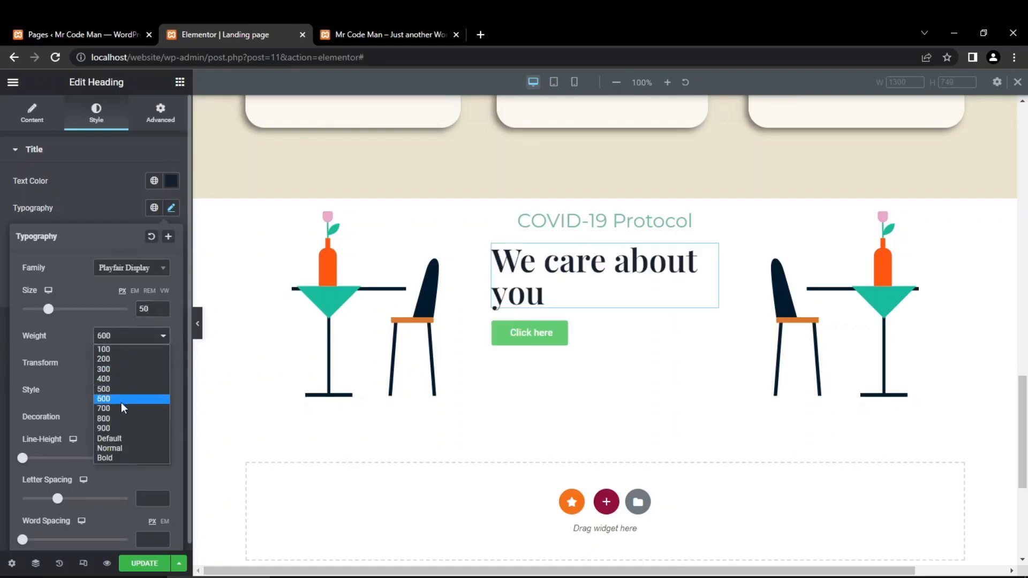
{"action": "left_click", "coordinate": [121, 405]}
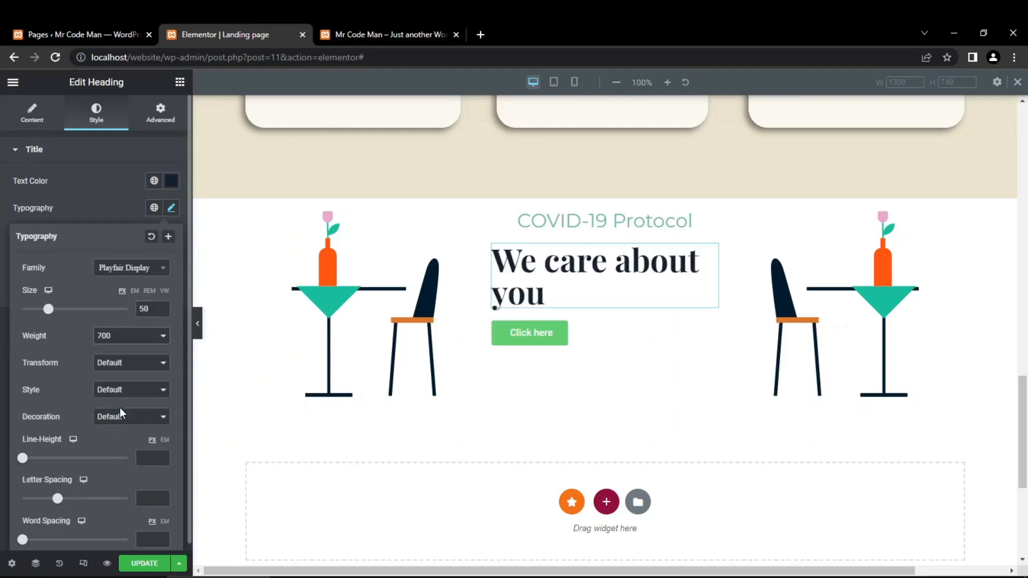
{"action": "left_click", "coordinate": [1, 387]}
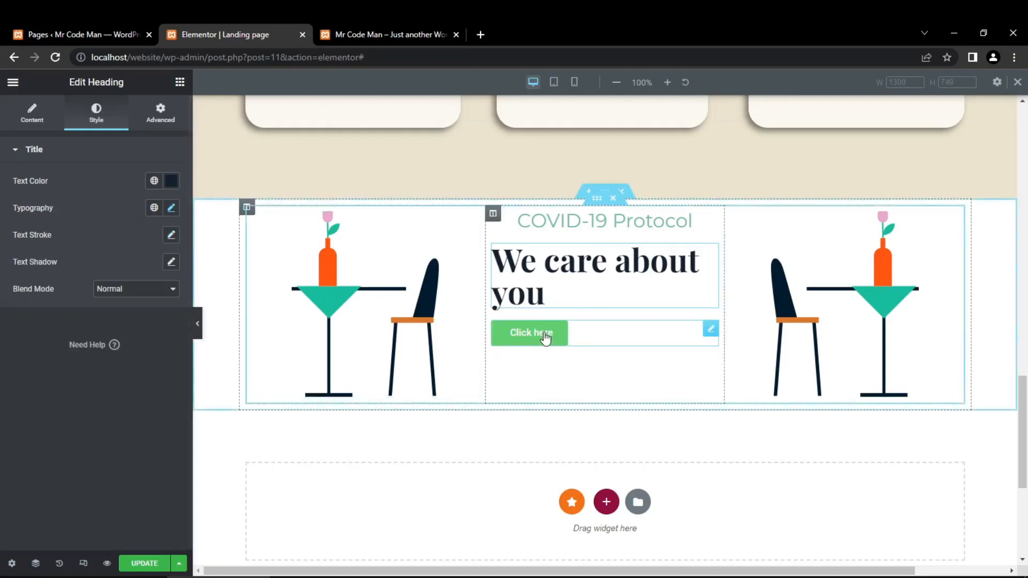
- Change the text of the button below the headings to "Read More"
{"action": "left_click", "coordinate": [599, 337]}
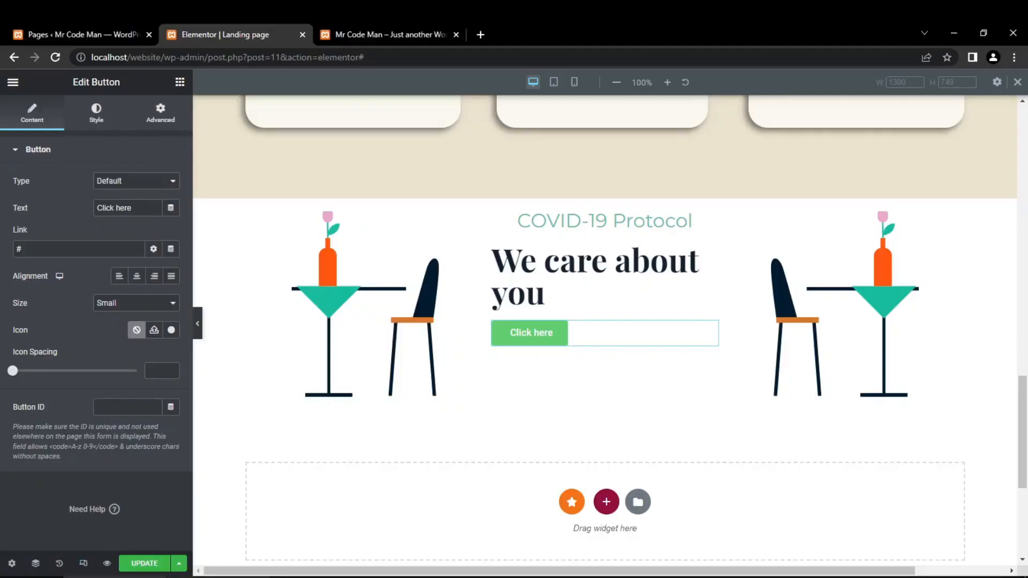
{"action": "left_click_drag", "start_coordinate": [140, 209], "coordinate": [1, 210]}
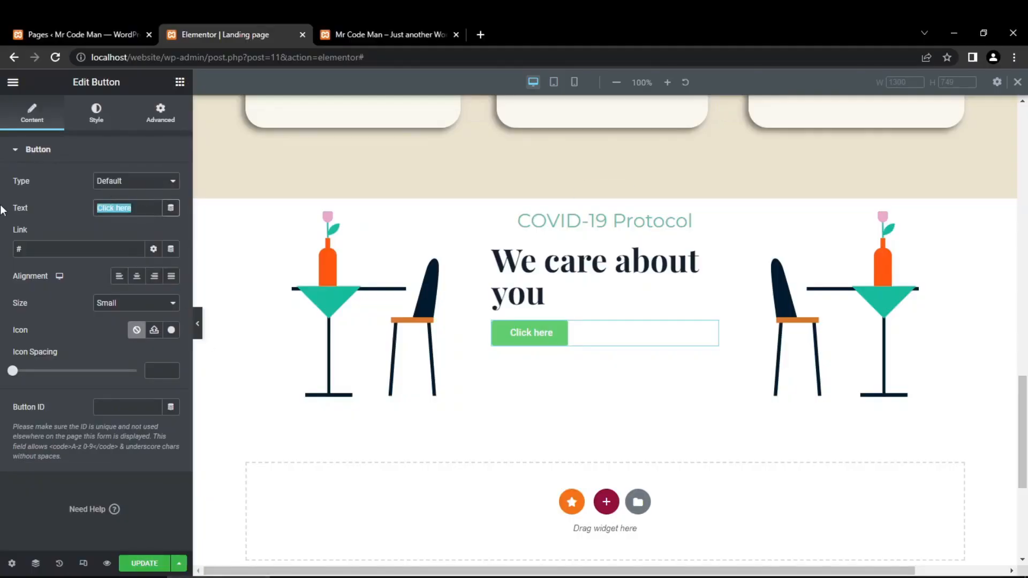
{"action": "type", "text": "Rea"}
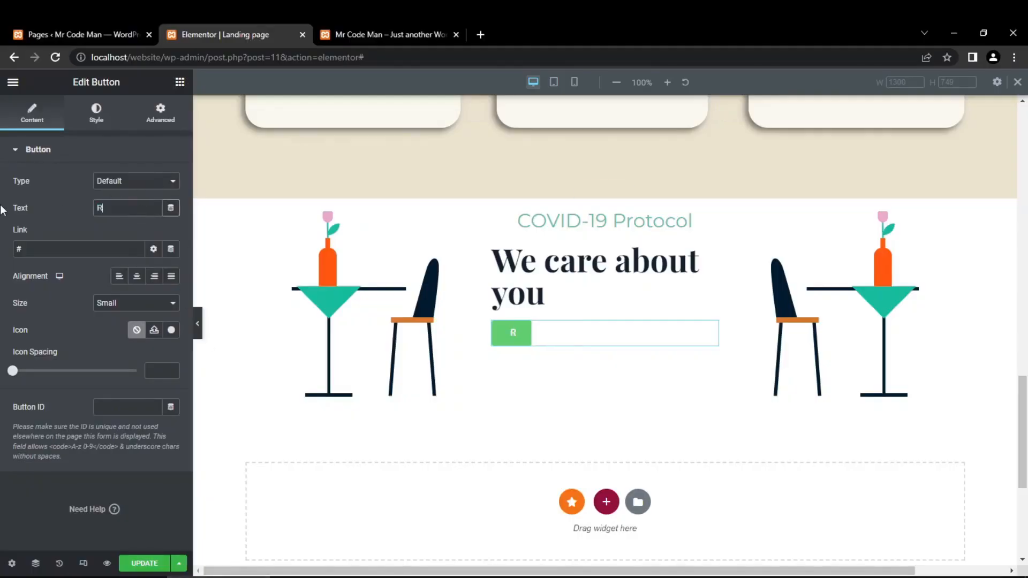
{"action": "type", "text": "d More"}
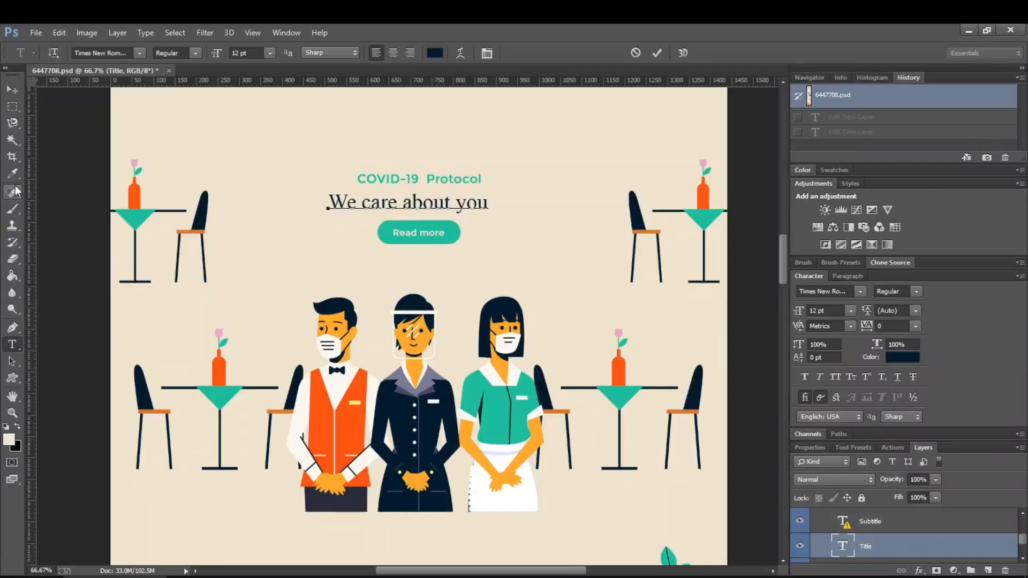
- Switch to Photoshop, sample the "Read more" button's green fill and copy its colour code 6bb99c
{"action": "left_click", "coordinate": [16, 174]}
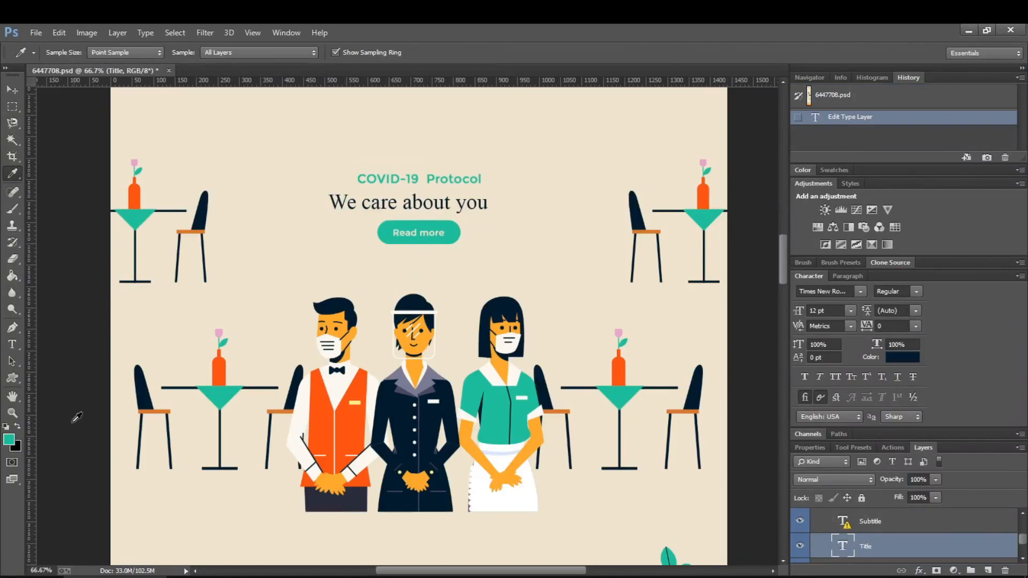
{"action": "left_click", "coordinate": [14, 444]}
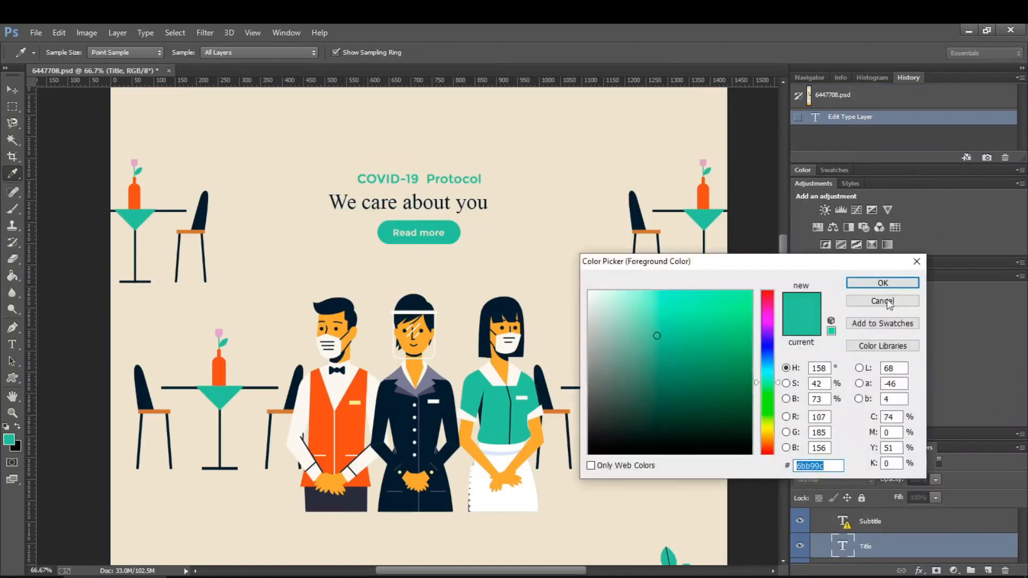
{"action": "left_click", "coordinate": [882, 283]}
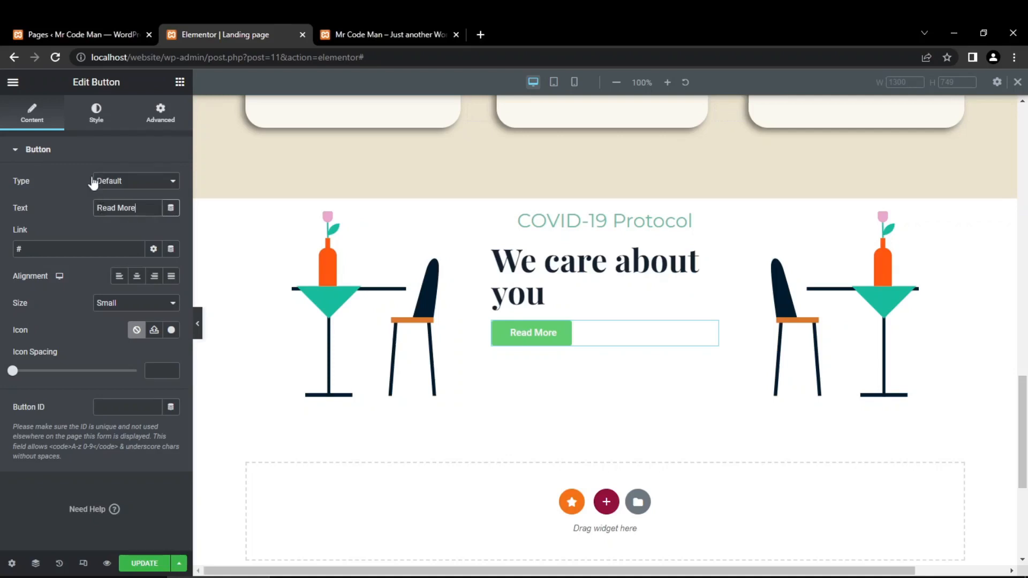
- Copy the colour code 6bb99c from Photoshop again and apply it as the Read More button's classic background colour in Elementor
{"action": "left_click", "coordinate": [93, 117]}
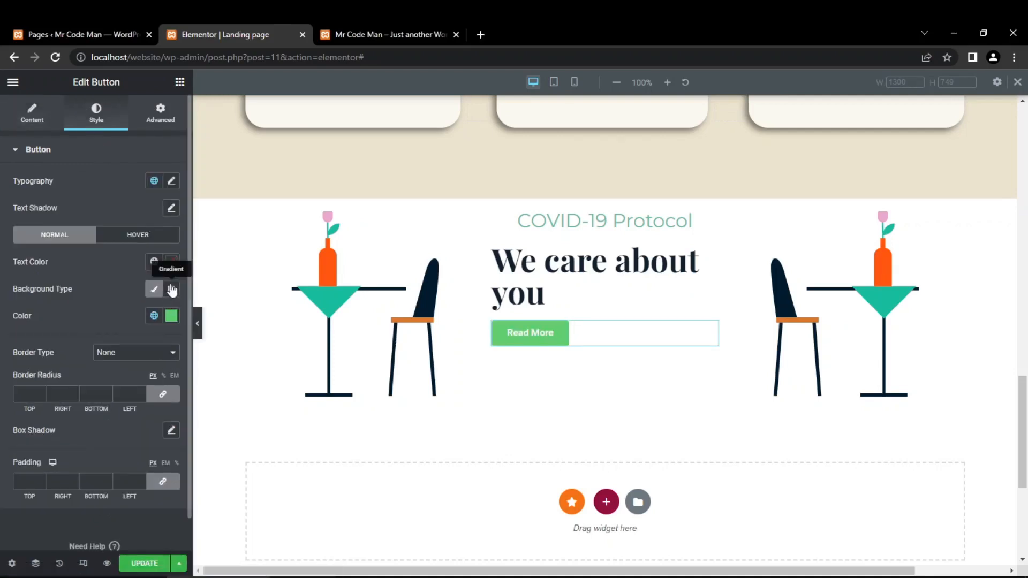
{"action": "left_click", "coordinate": [172, 316]}
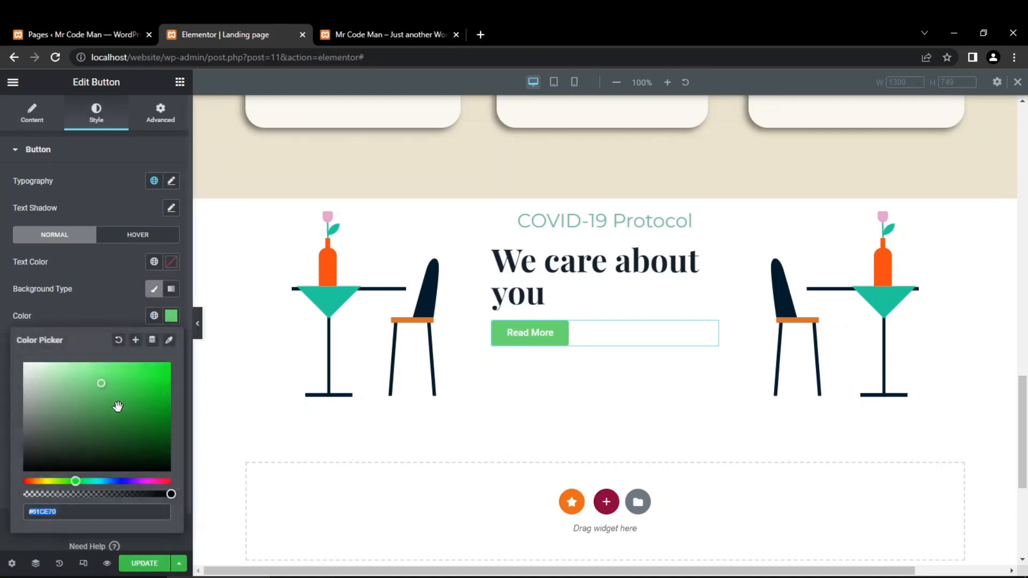
{"action": "left_click", "coordinate": [155, 291]}
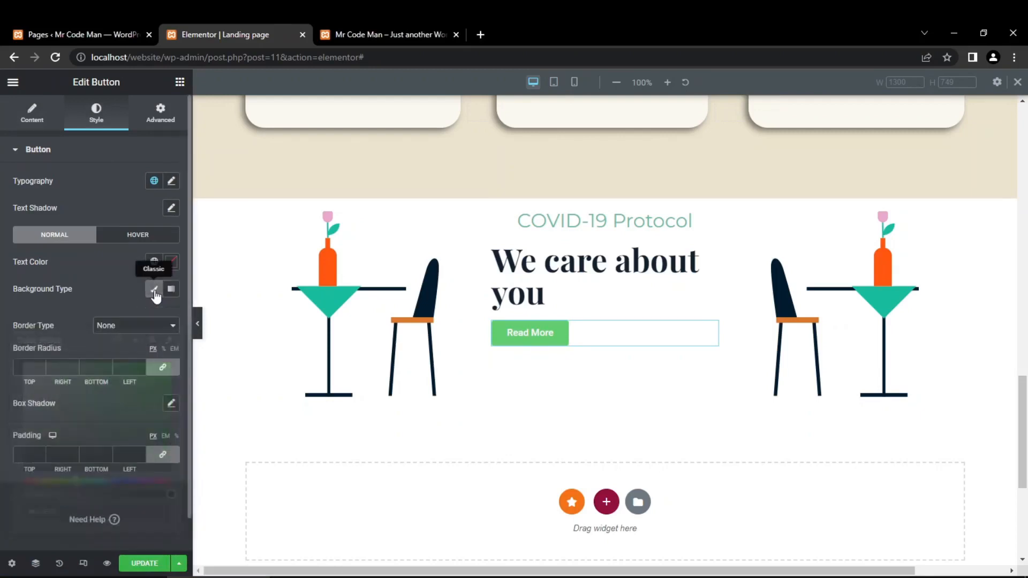
{"action": "left_click", "coordinate": [154, 292]}
{"action": "left_click", "coordinate": [171, 316]}
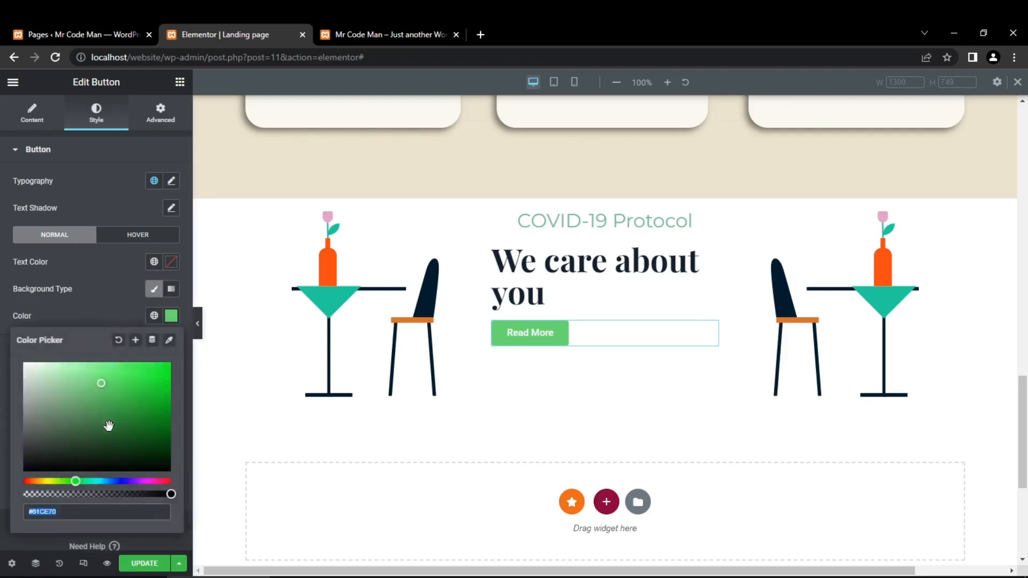
{"action": "left_click", "coordinate": [38, 511]}
{"action": "left_click", "coordinate": [117, 577]}
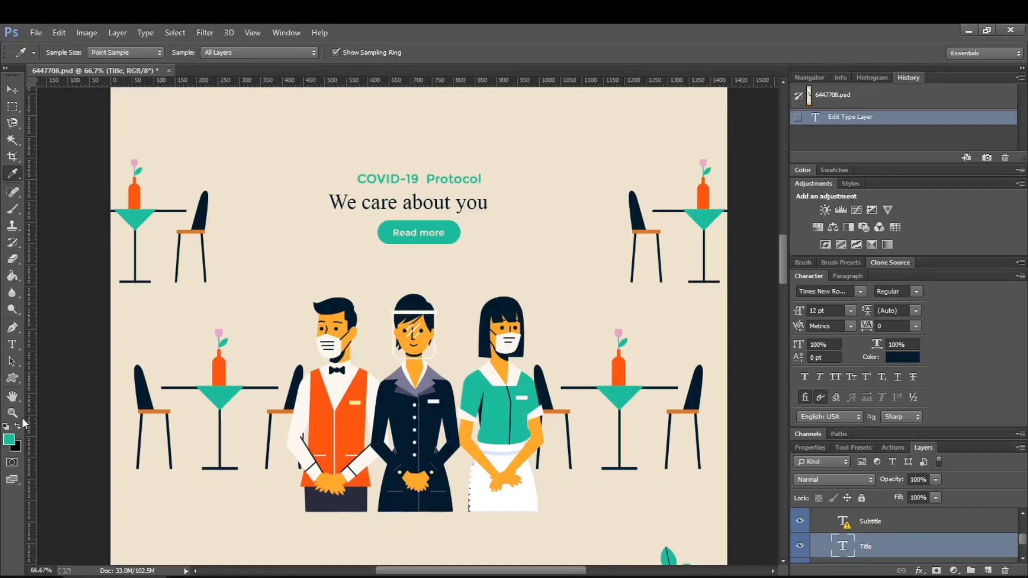
{"action": "left_click", "coordinate": [10, 441]}
{"action": "key", "text": "ctrl+c"}
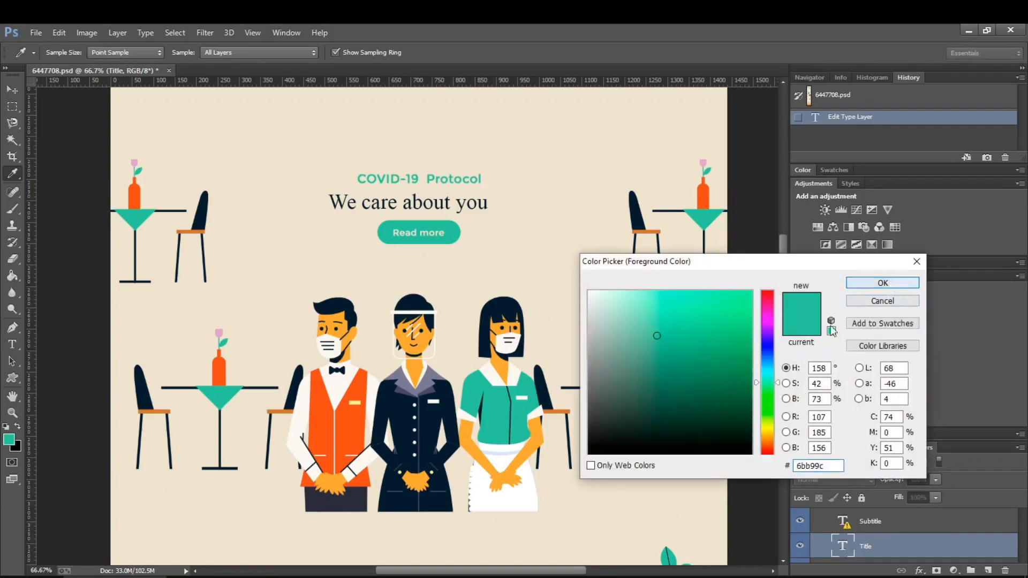
{"action": "left_click", "coordinate": [882, 282]}
{"action": "left_click", "coordinate": [222, 577]}
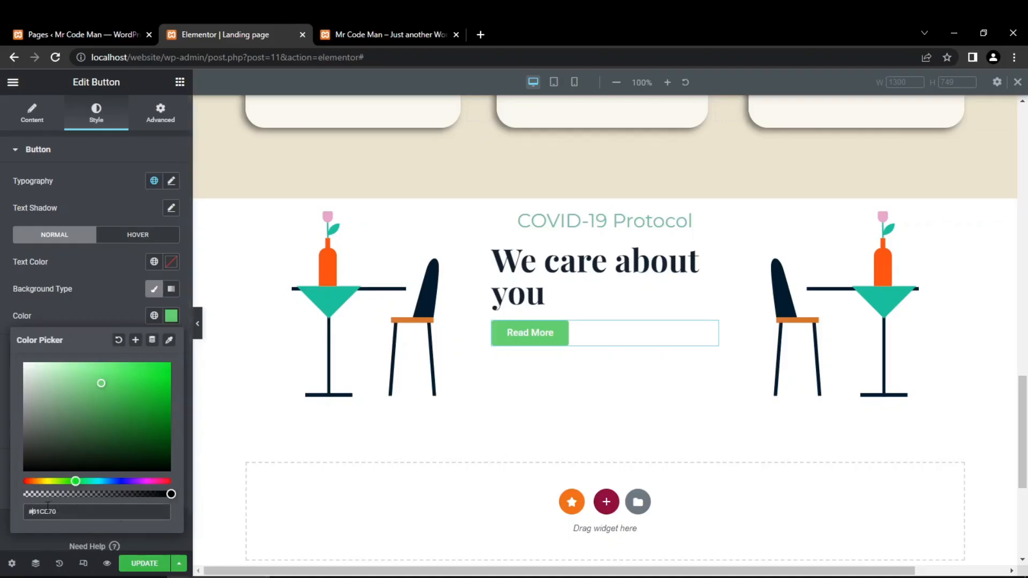
{"action": "double_click", "coordinate": [32, 512]}
{"action": "key", "text": "ctrl+v"}
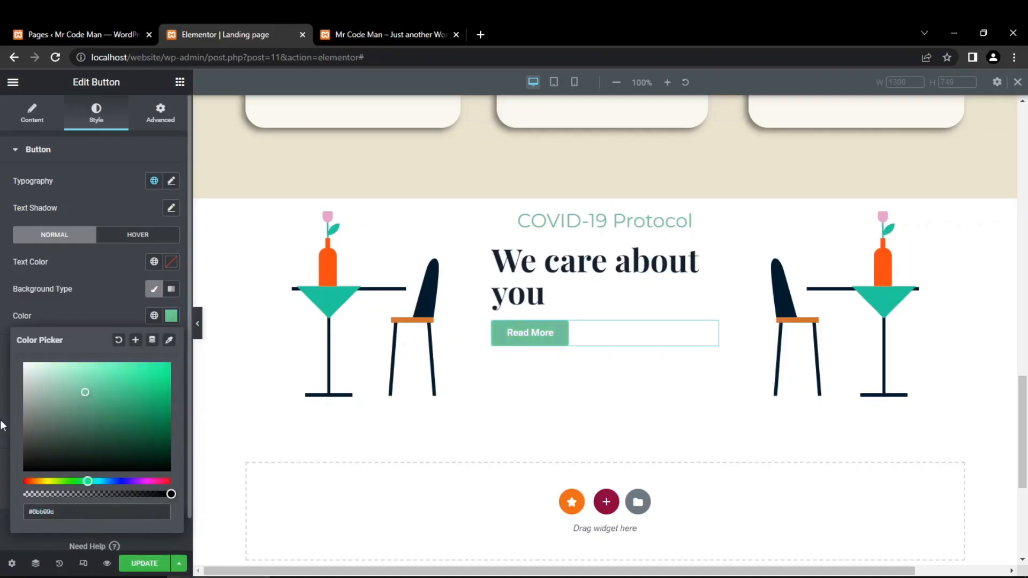
{"action": "left_click", "coordinate": [2, 429]}
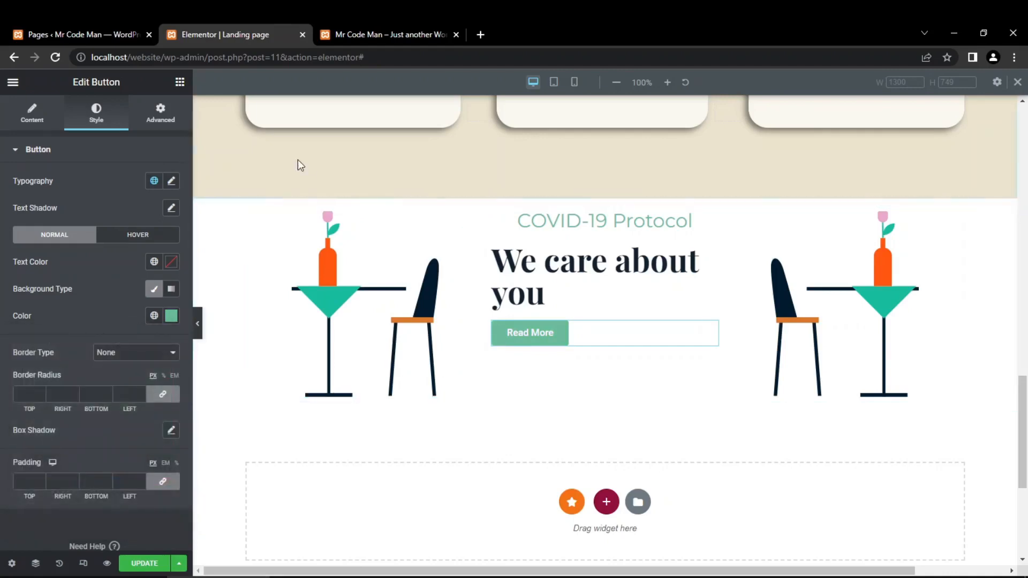
- Sample the button's text colour ebe3cd in Photoshop and apply it as the Read More button's text colour in Elementor
{"action": "left_click", "coordinate": [115, 577]}
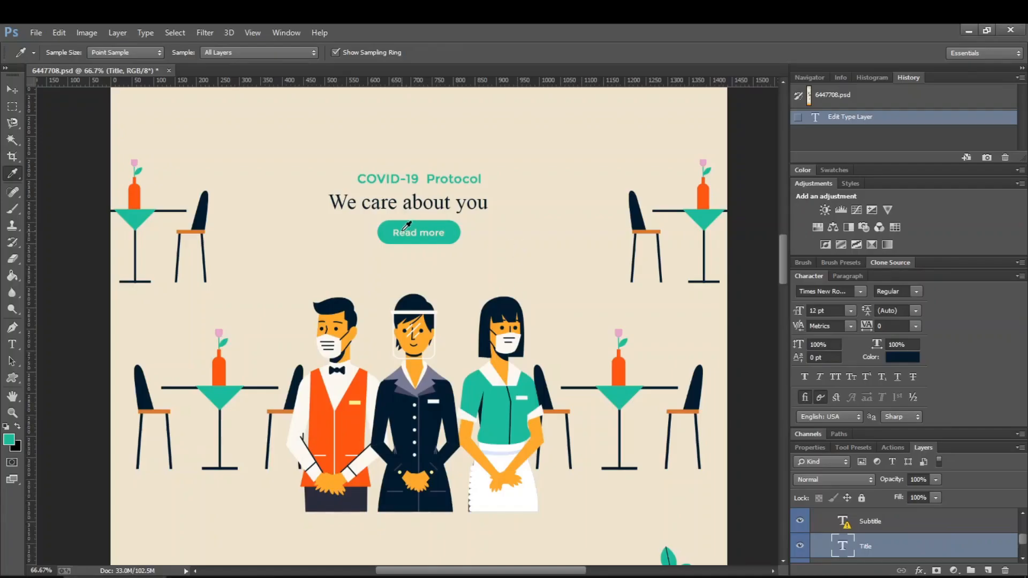
{"action": "left_click", "coordinate": [395, 233]}
{"action": "left_click", "coordinate": [10, 445]}
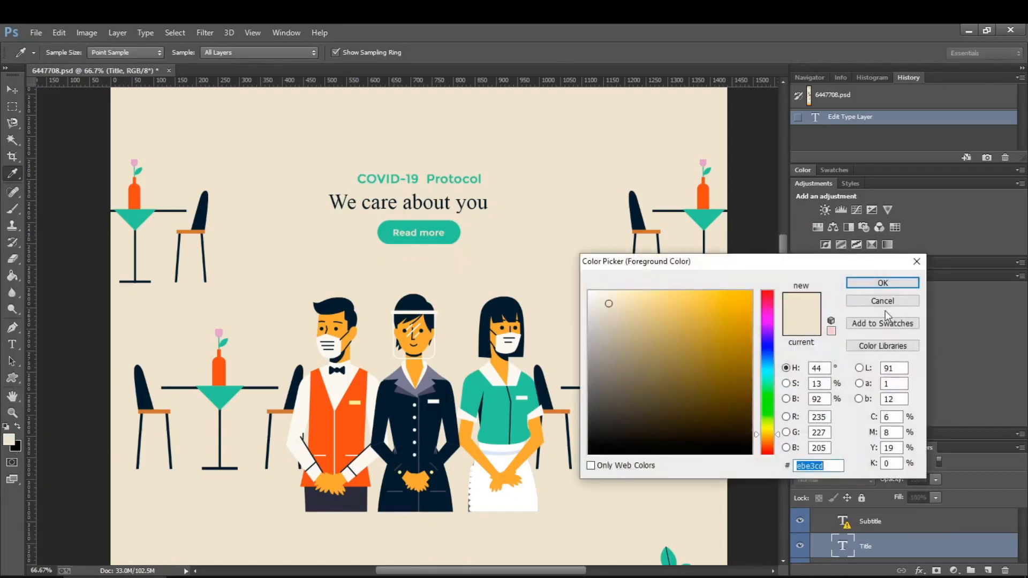
{"action": "left_click", "coordinate": [884, 280]}
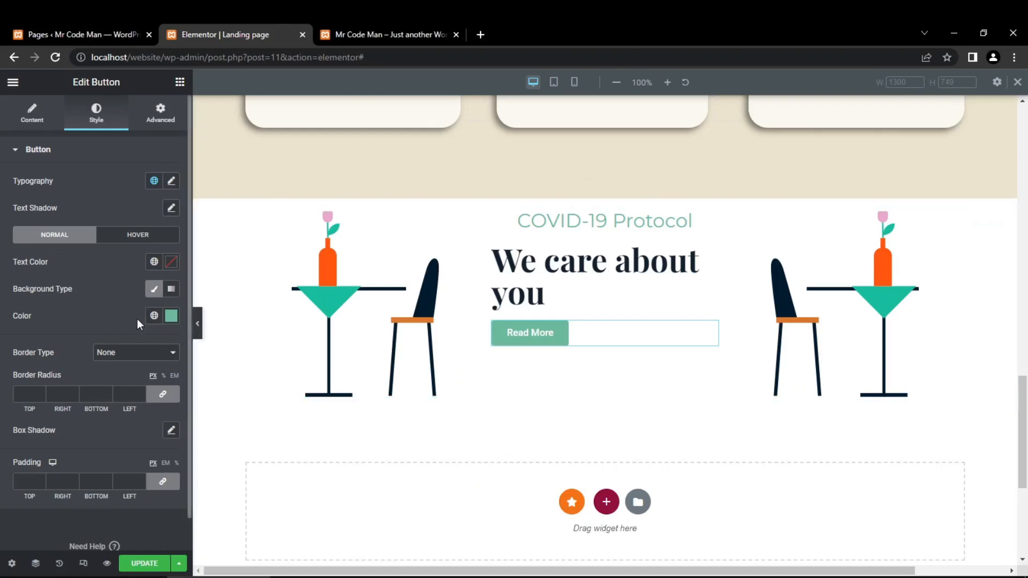
{"action": "left_click", "coordinate": [170, 262]}
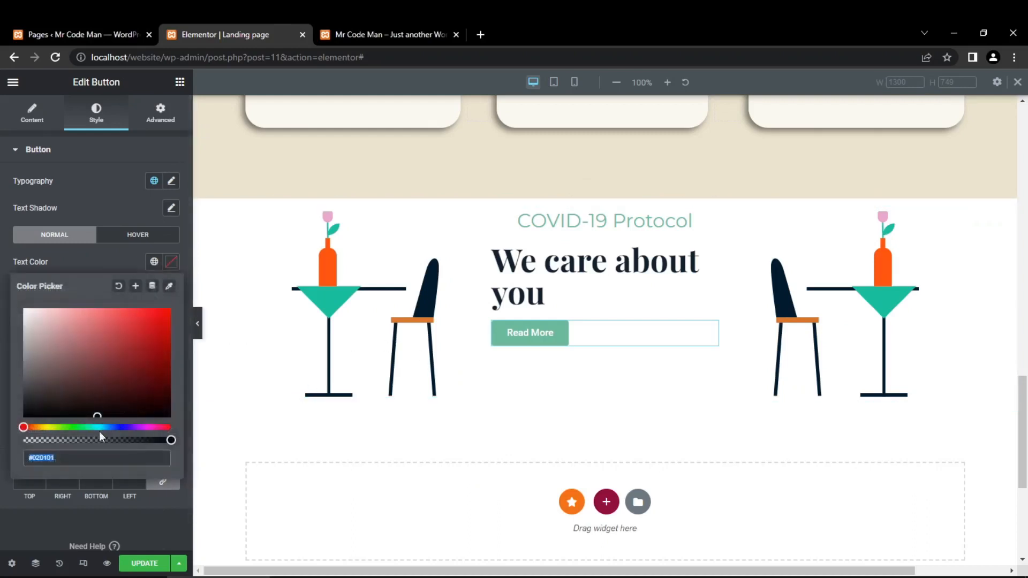
{"action": "type", "text": "ebe3cd"}
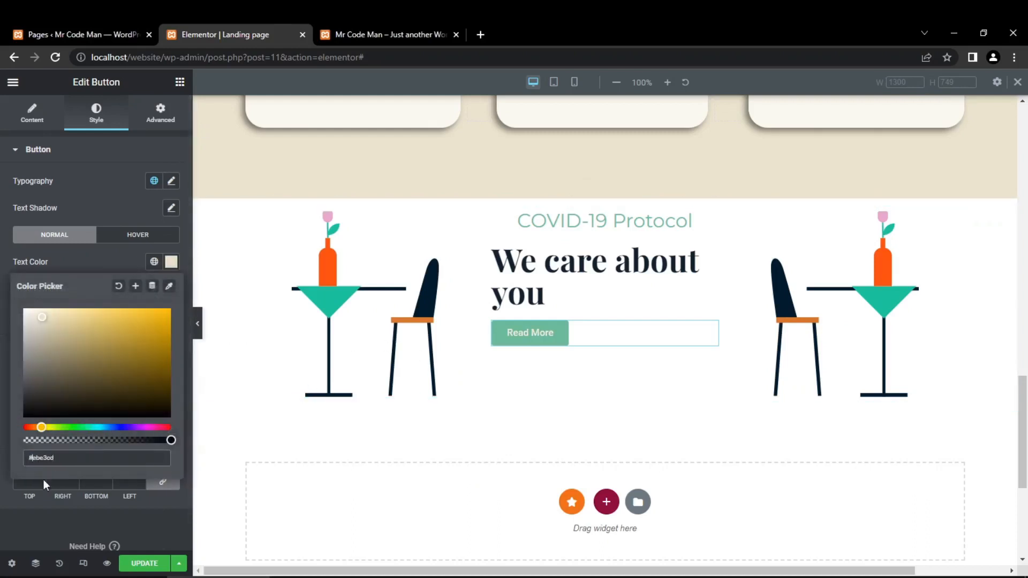
{"action": "left_click", "coordinate": [1, 512]}
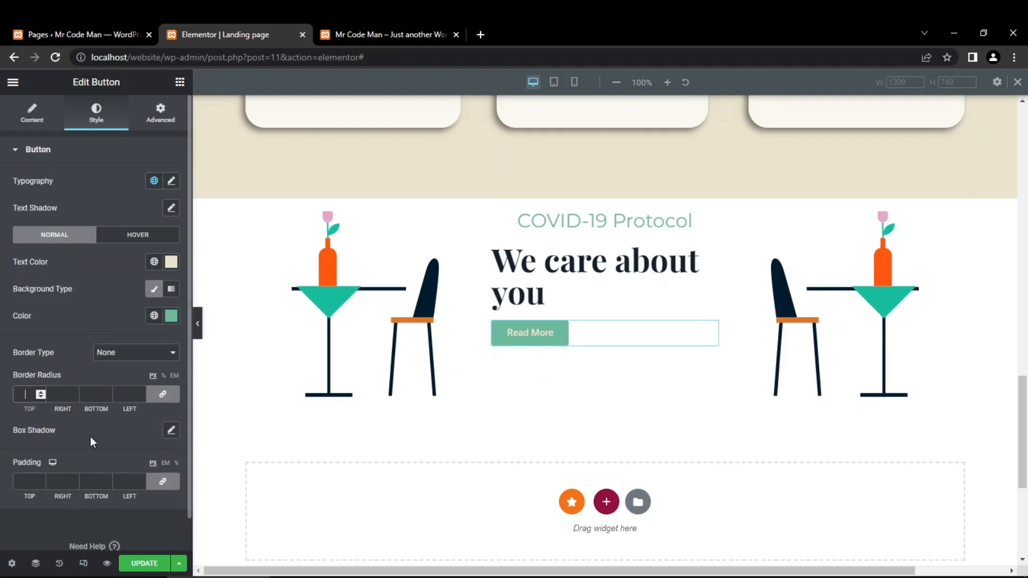
- Set the Read More button's border radius to 20 px on all corners and centre its alignment
{"action": "type", "text": "30"}
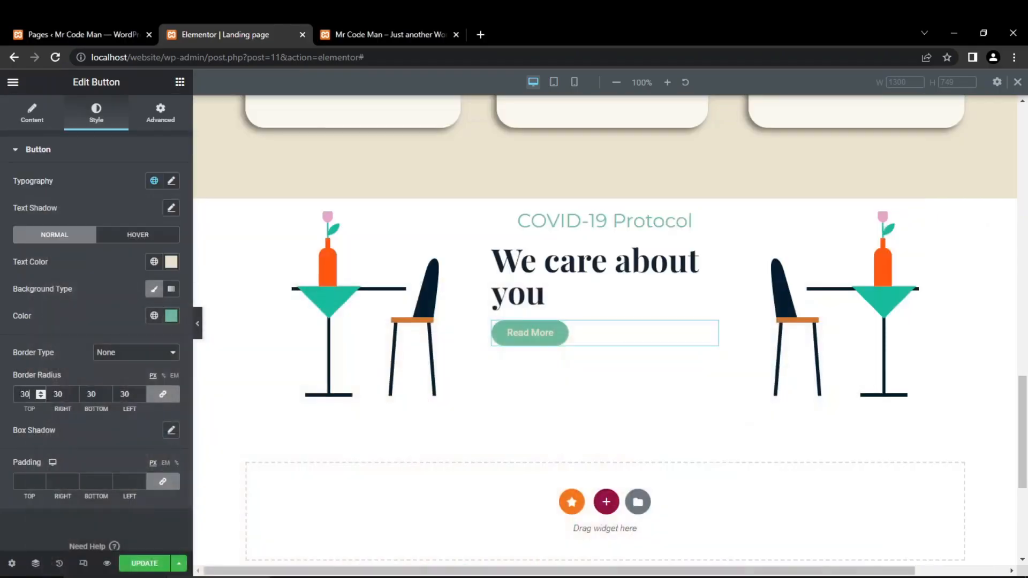
{"action": "key", "text": "BackSpace"}
{"action": "type", "text": "0"}
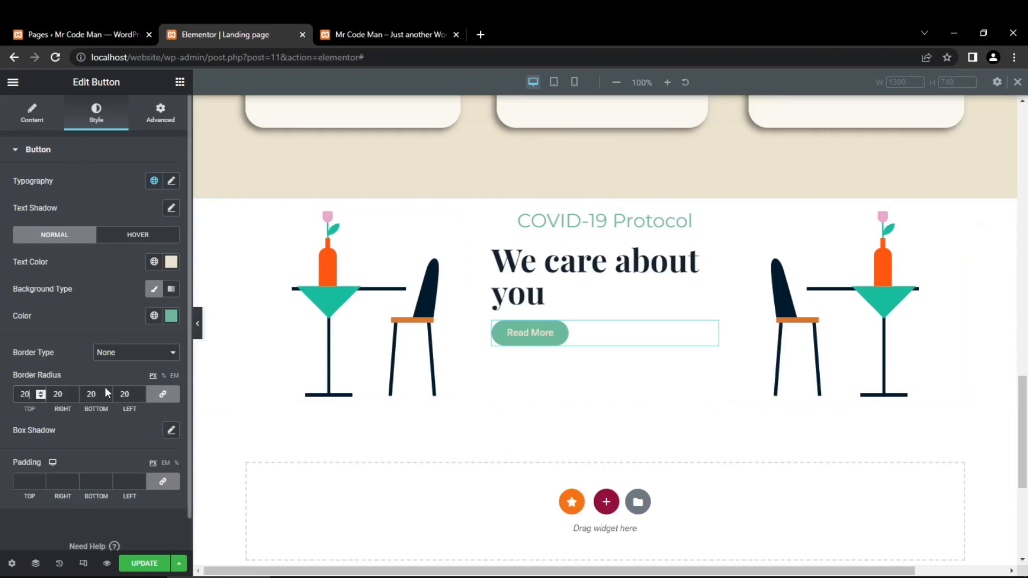
{"action": "left_click", "coordinate": [36, 118]}
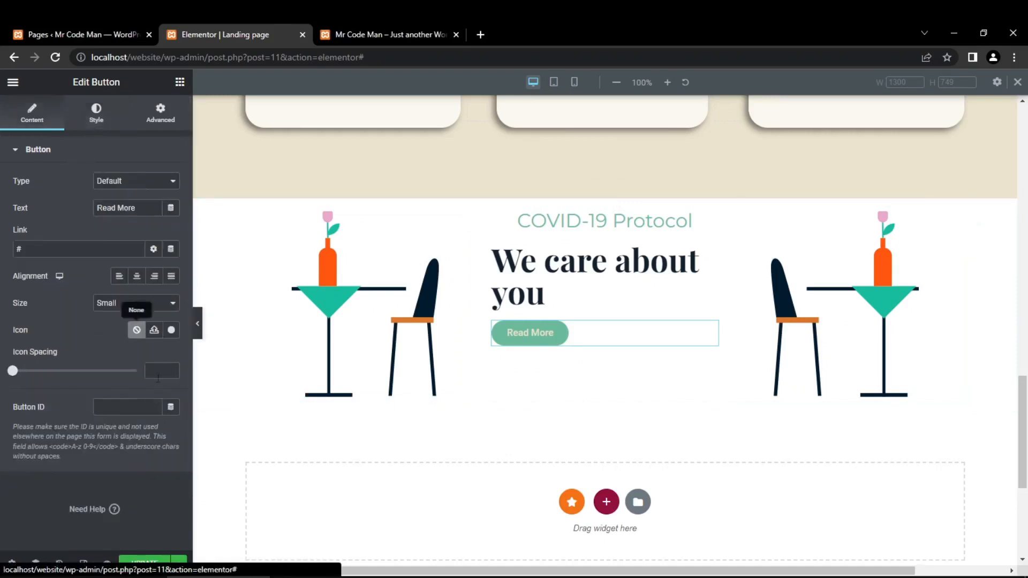
{"action": "left_click", "coordinate": [138, 276]}
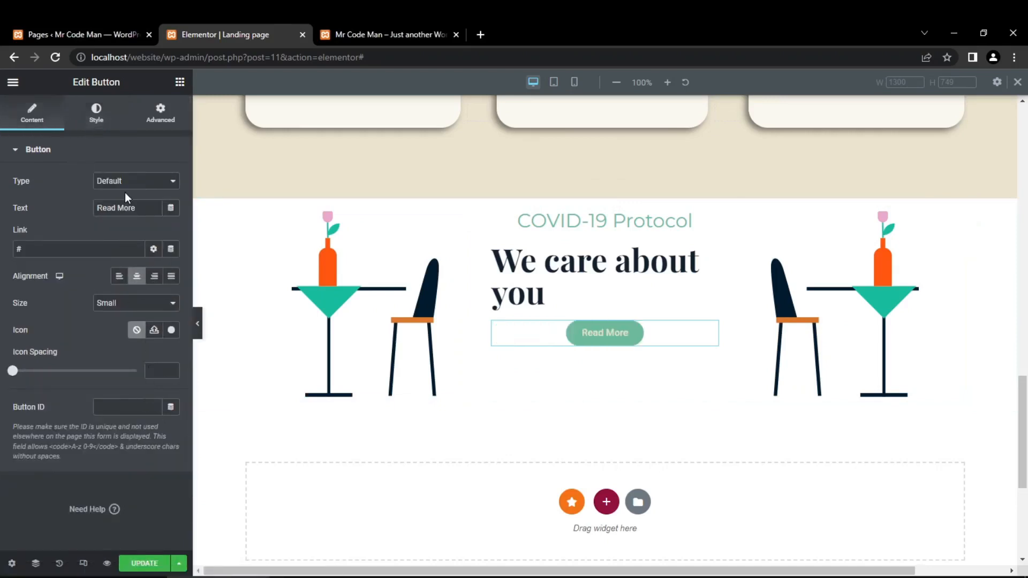
- Unlink the Read More button's padding values and set them to 20 px top and bottom and 30 px right and left
{"action": "left_click", "coordinate": [98, 109]}
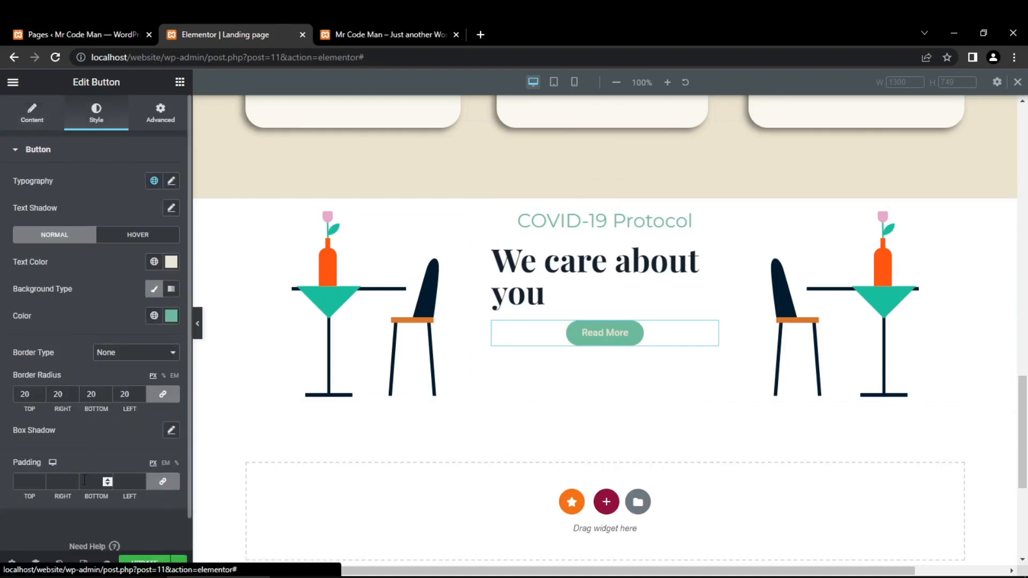
{"action": "left_click", "coordinate": [24, 481]}
{"action": "type", "text": "0"}
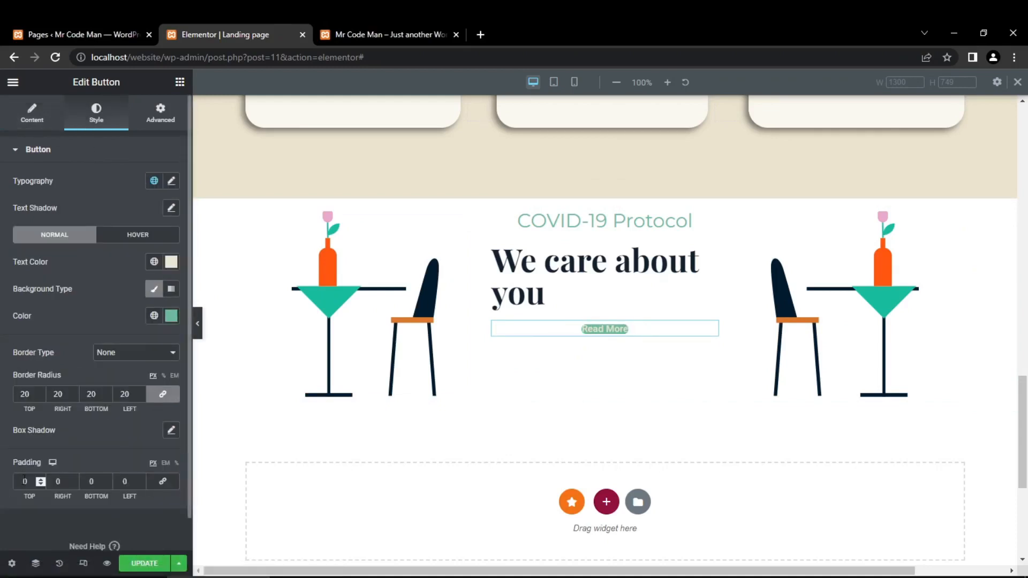
{"action": "type", "text": "2"}
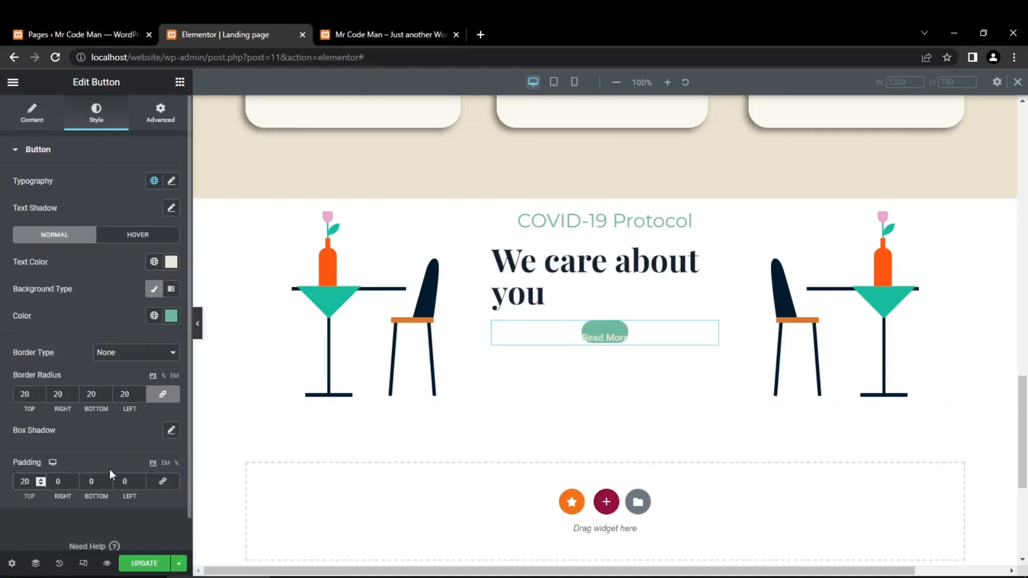
{"action": "left_click", "coordinate": [89, 482]}
{"action": "type", "text": "2"}
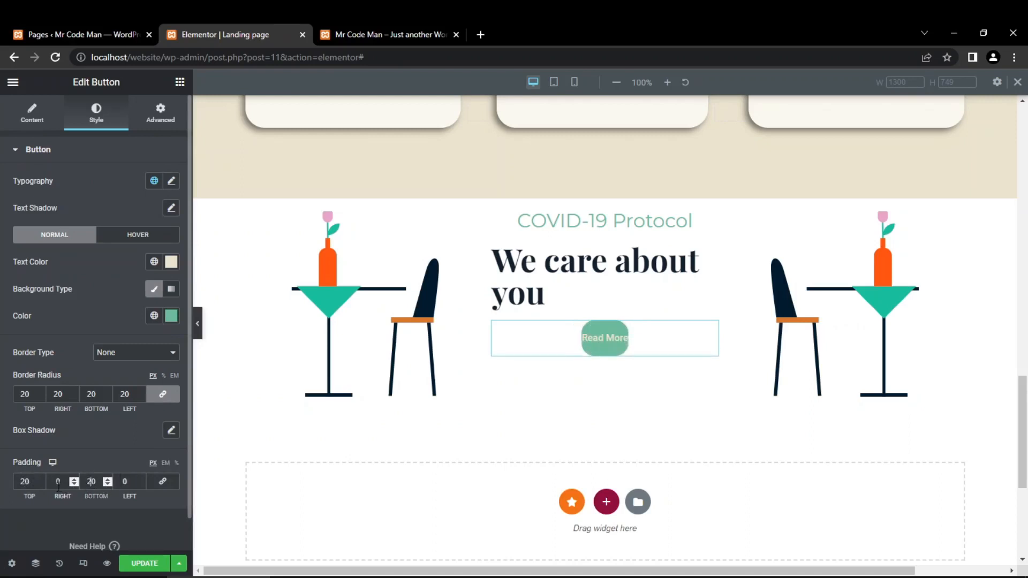
{"action": "left_click", "coordinate": [57, 482]}
{"action": "type", "text": "3"}
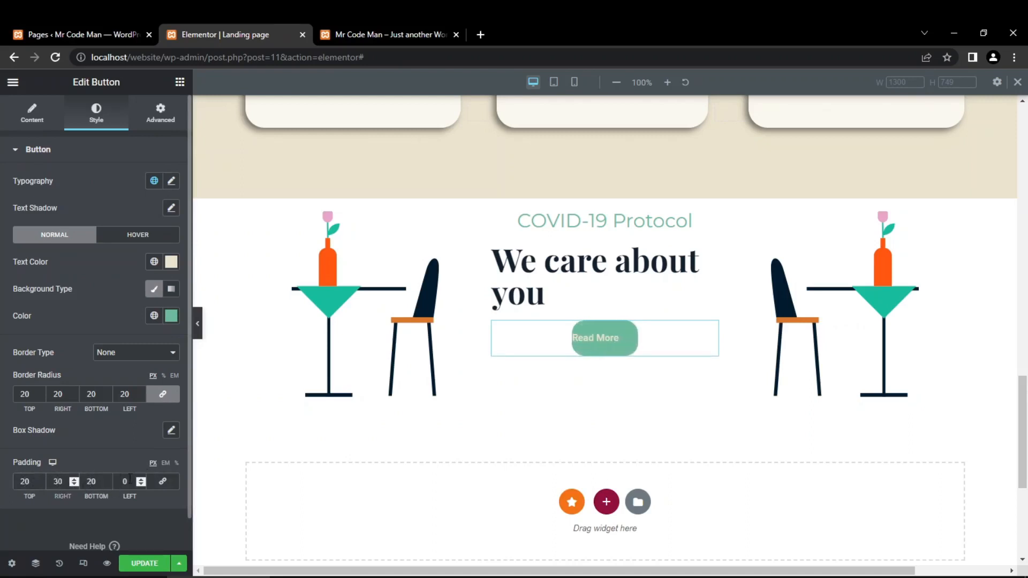
{"action": "left_click", "coordinate": [124, 481]}
{"action": "type", "text": "3"}
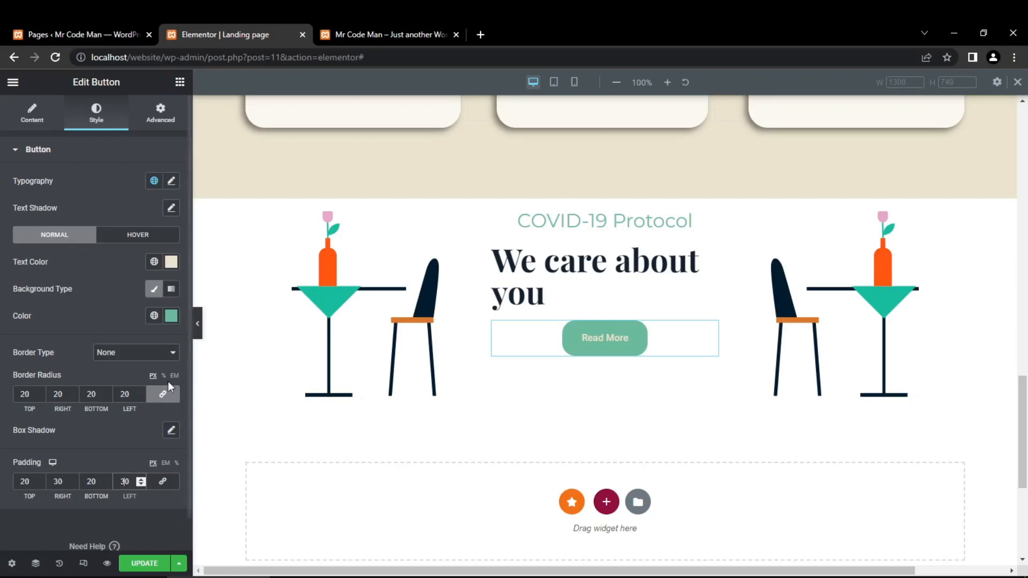
- Reduce the Read More button's top and bottom padding to 15 px each
{"action": "left_click", "coordinate": [25, 396]}
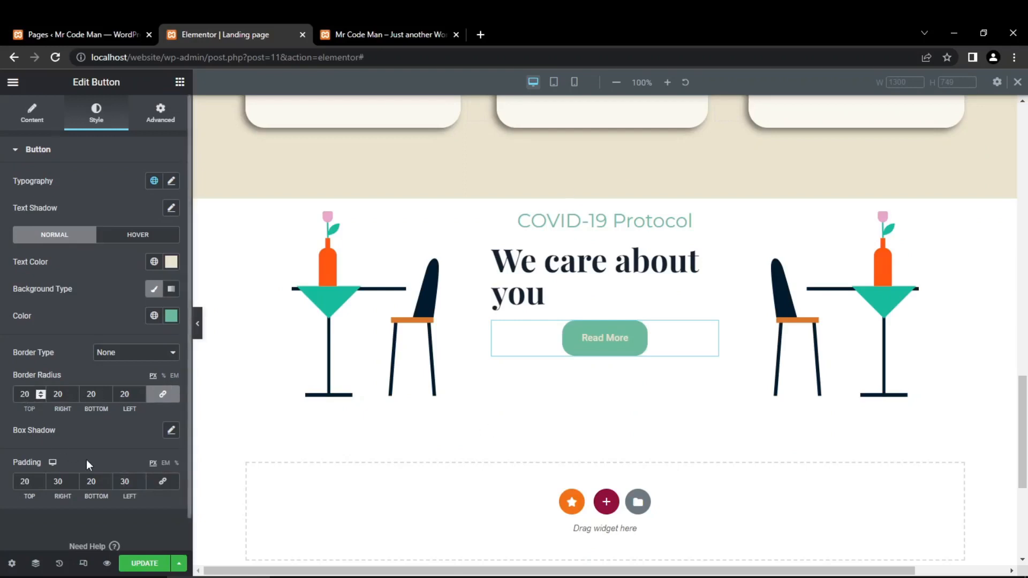
{"action": "left_click_drag", "start_coordinate": [25, 481], "coordinate": [38, 481]}
{"action": "type", "text": "5"}
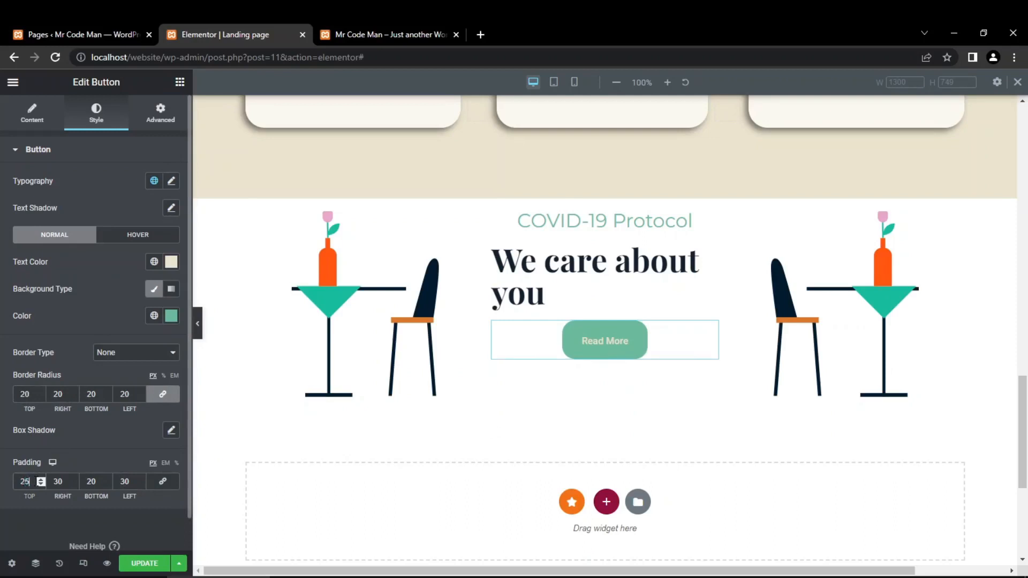
{"action": "key", "text": "BackSpace"}
{"action": "type", "text": "0"}
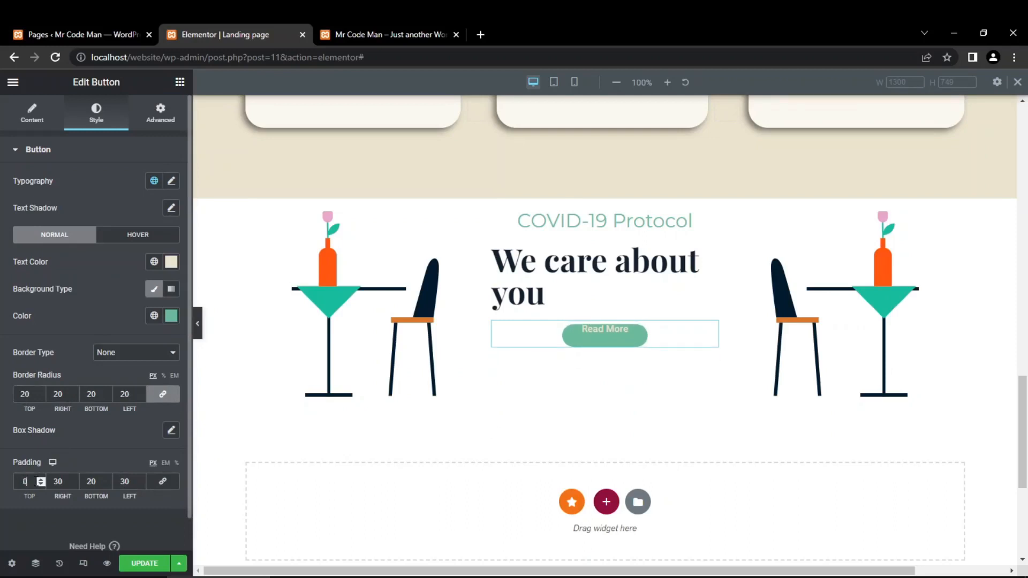
{"action": "type", "text": "1"}
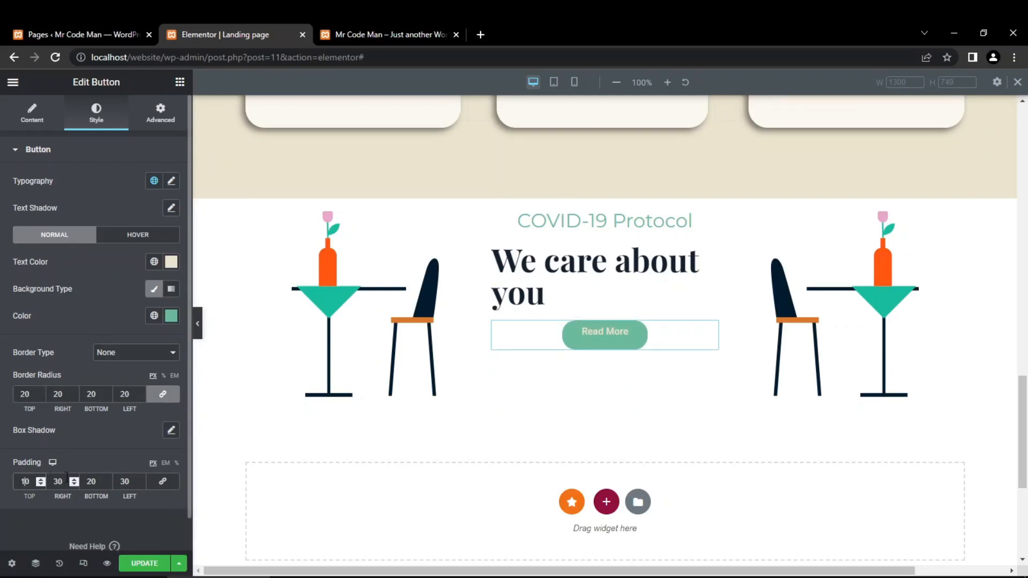
{"action": "key", "text": "BackSpace"}
{"action": "type", "text": "5"}
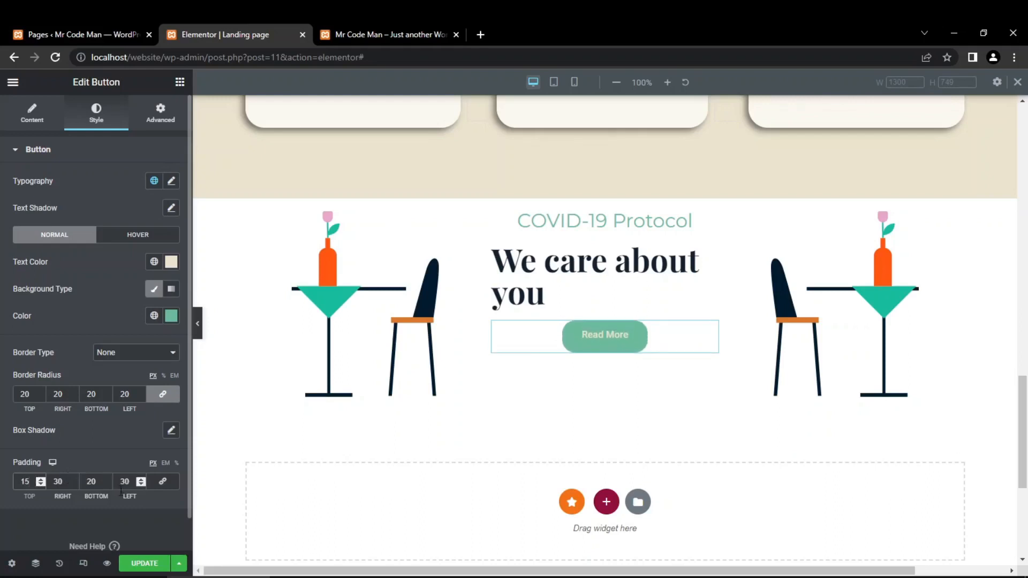
{"action": "left_click", "coordinate": [91, 481]}
{"action": "type", "text": "15"}
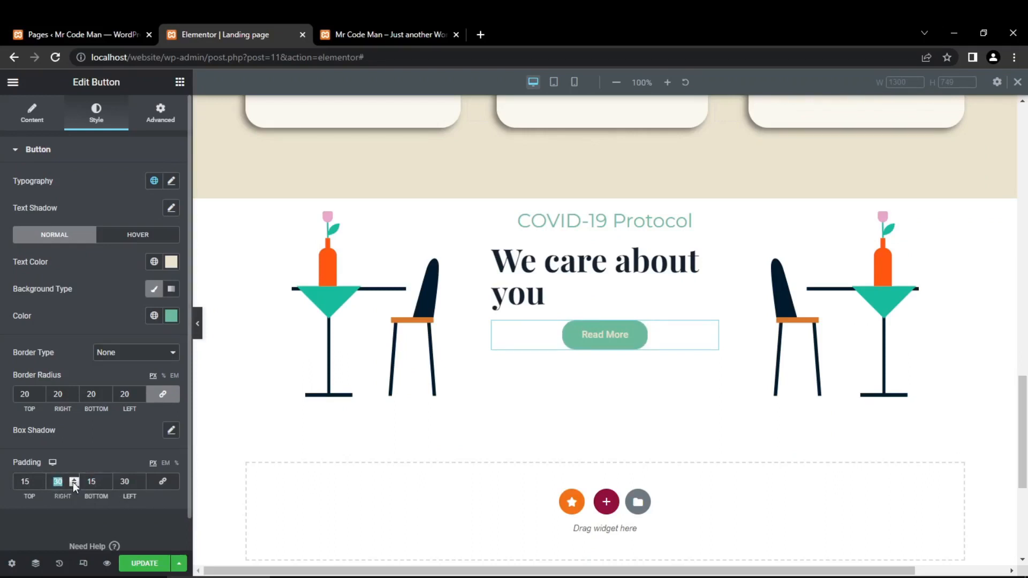
- Set the Read More button's right and left padding to 25 px and its border radius to 30 px on all corners
{"action": "type", "text": "25"}
{"action": "left_click_drag", "start_coordinate": [119, 483], "coordinate": [139, 483]}
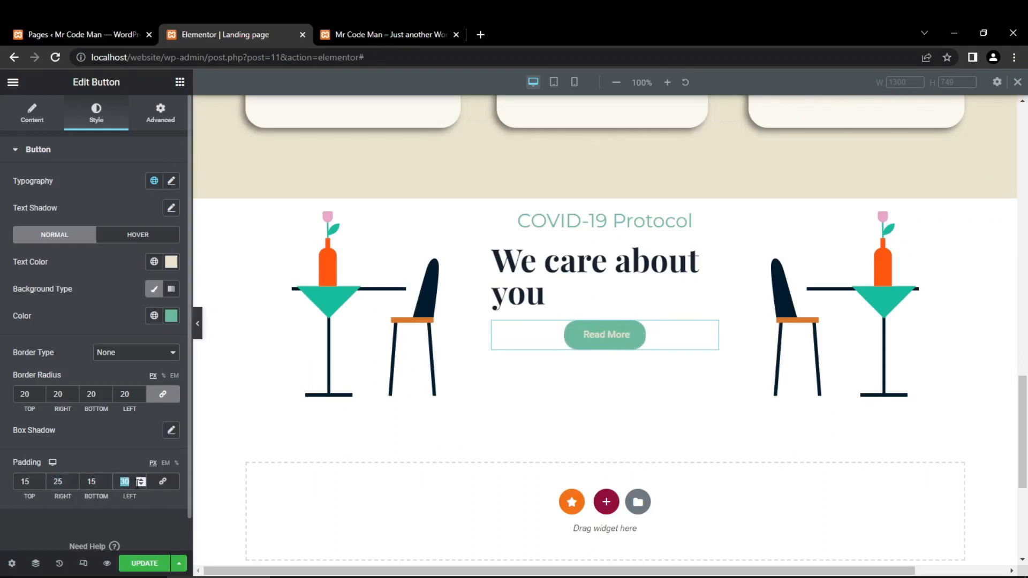
{"action": "type", "text": "25"}
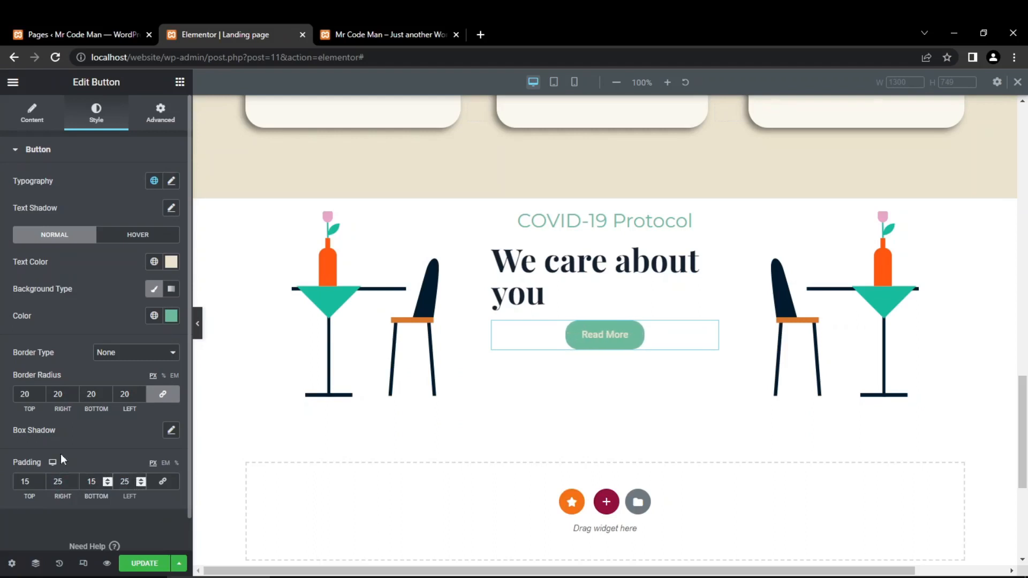
{"action": "left_click_drag", "start_coordinate": [26, 394], "coordinate": [2, 399]}
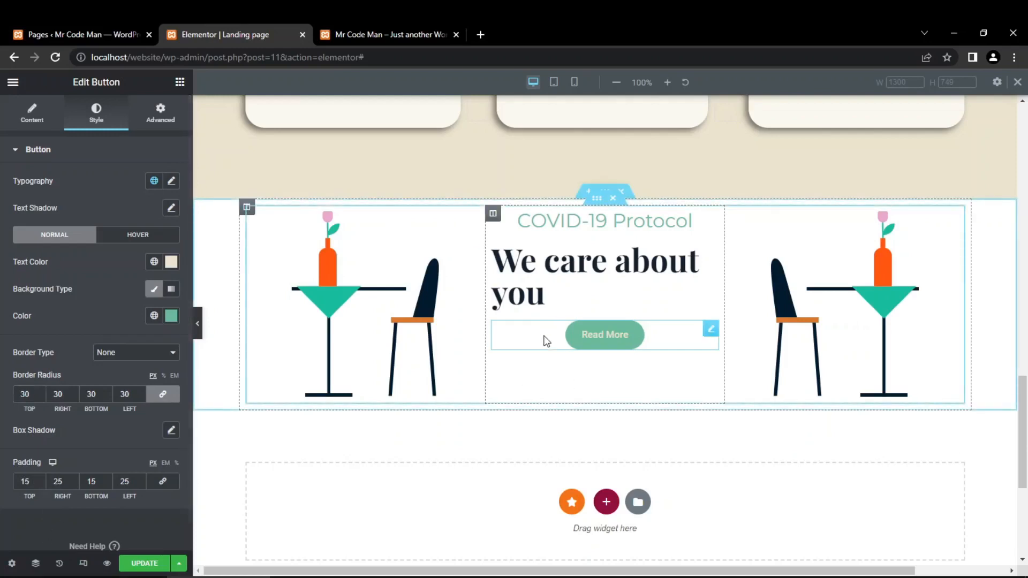
- Set the width of the two outer image columns to 20% each and the middle text column to 60%
{"action": "left_click", "coordinate": [247, 211]}
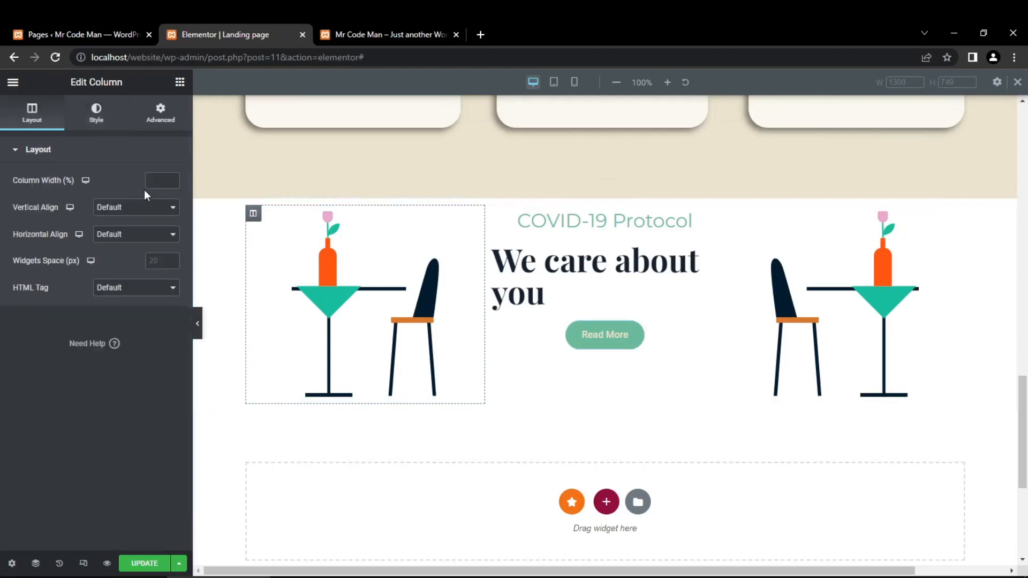
{"action": "type", "text": "20"}
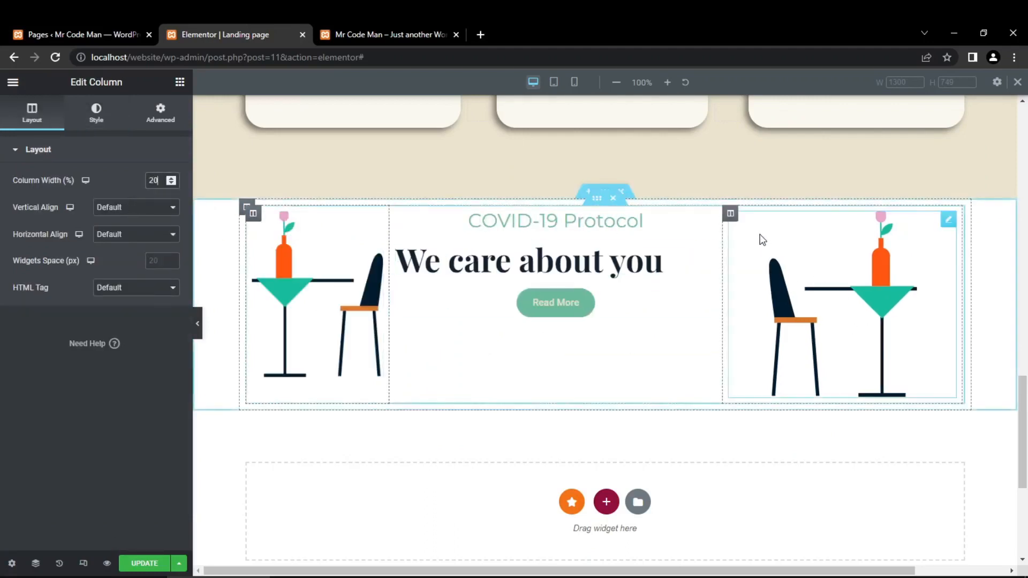
{"action": "left_click", "coordinate": [731, 213]}
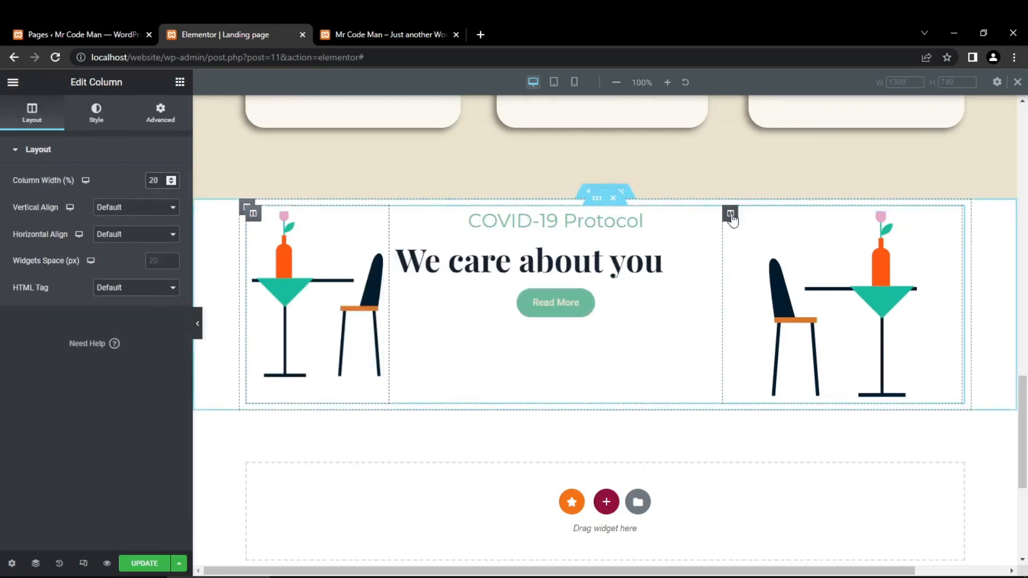
{"action": "type", "text": "20"}
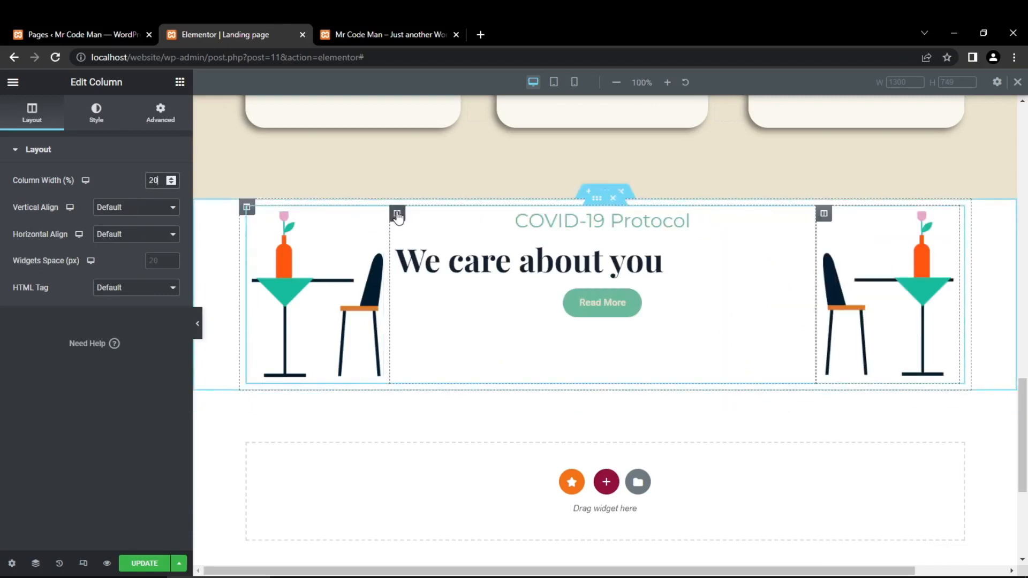
{"action": "left_click", "coordinate": [397, 215]}
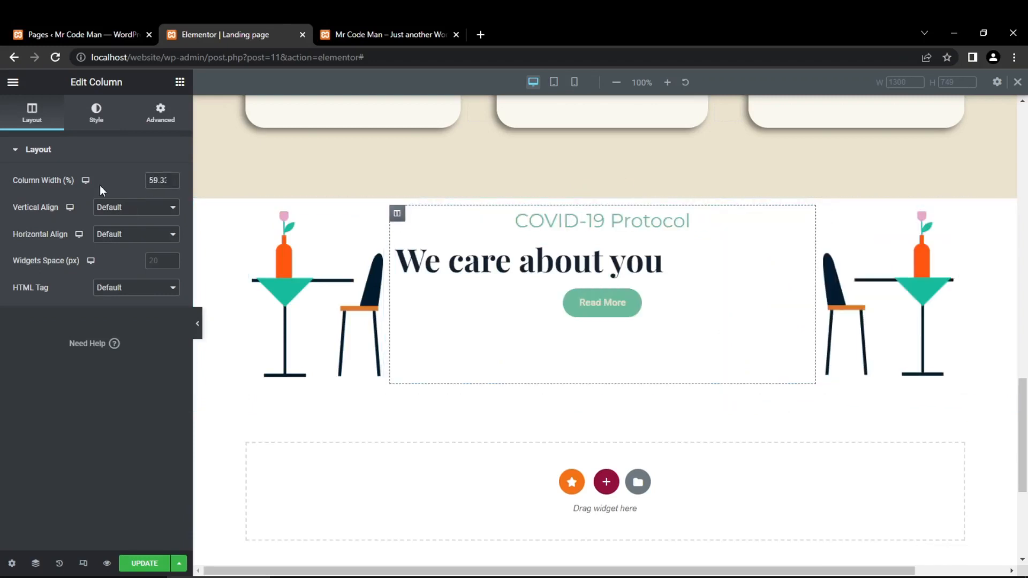
{"action": "double_click", "coordinate": [152, 181]}
{"action": "type", "text": "60"}
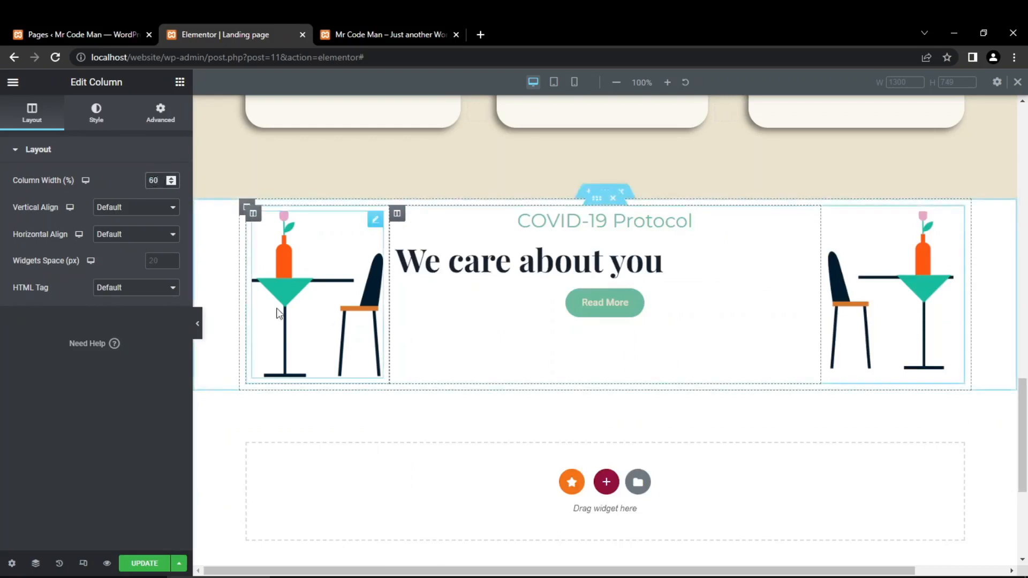
- Centre the alignment of the "We care about you" heading
{"action": "left_click", "coordinate": [574, 272]}
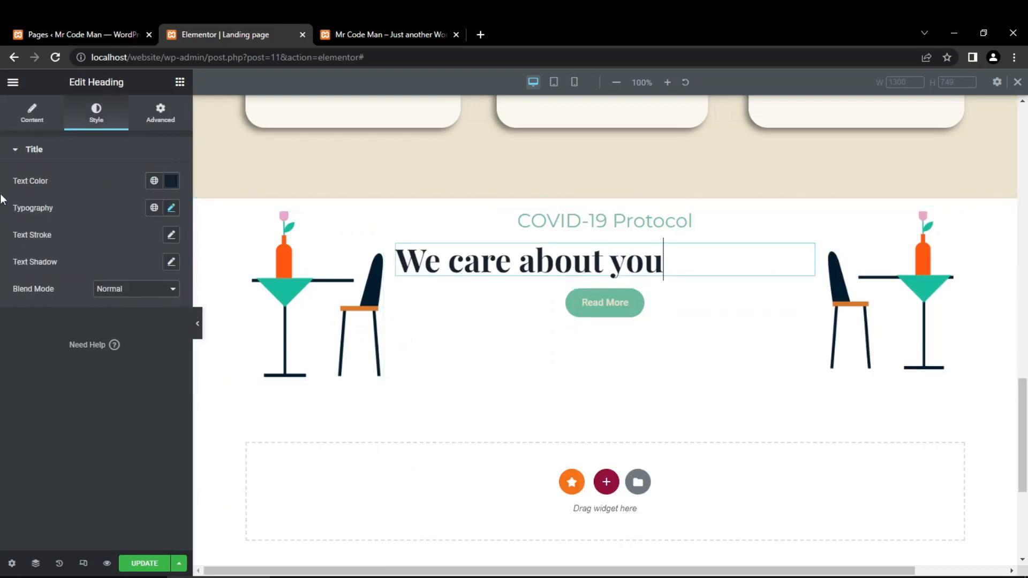
{"action": "left_click", "coordinate": [33, 119]}
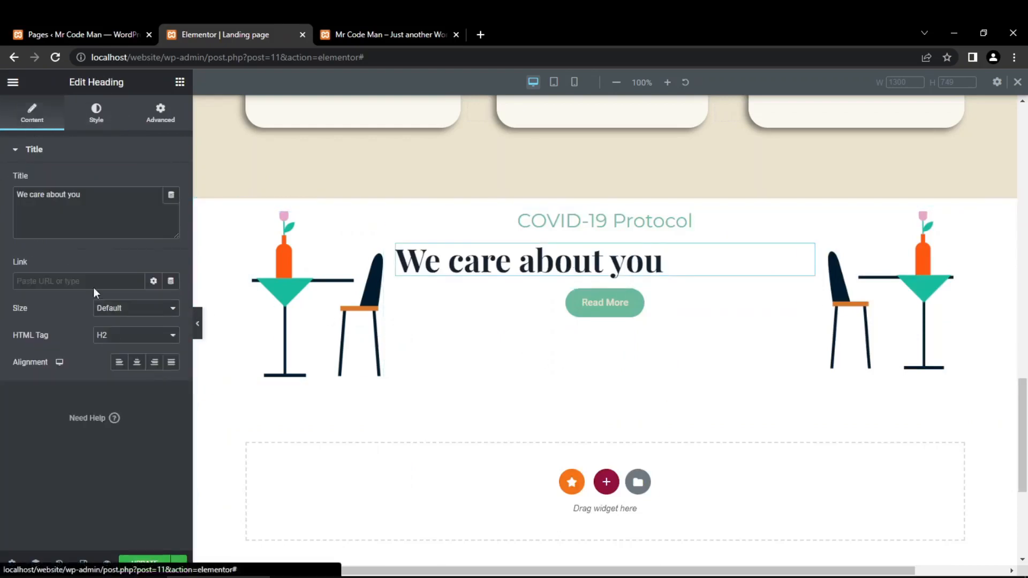
{"action": "left_click", "coordinate": [137, 367]}
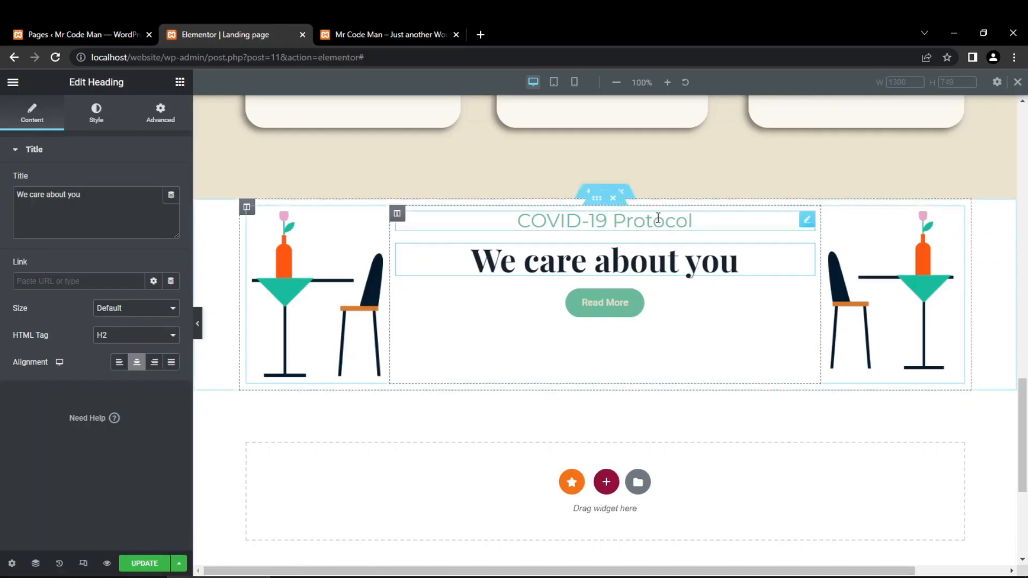
- Sample the design's beige background ebe3cd in Photoshop and apply it as the COVID-19 Protocol section's classic background colour in Elementor
{"action": "left_click", "coordinate": [605, 194]}
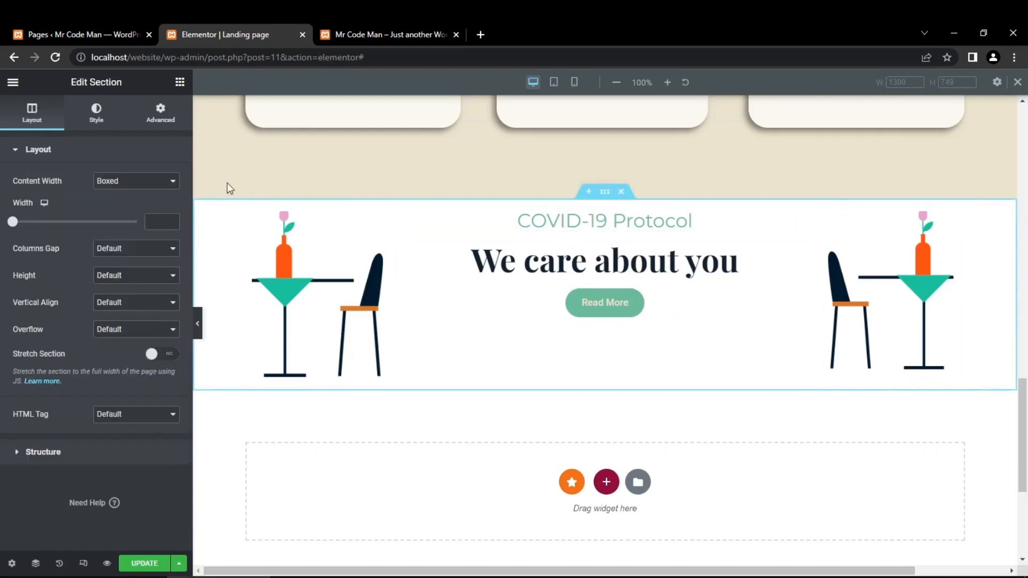
{"action": "left_click", "coordinate": [94, 114]}
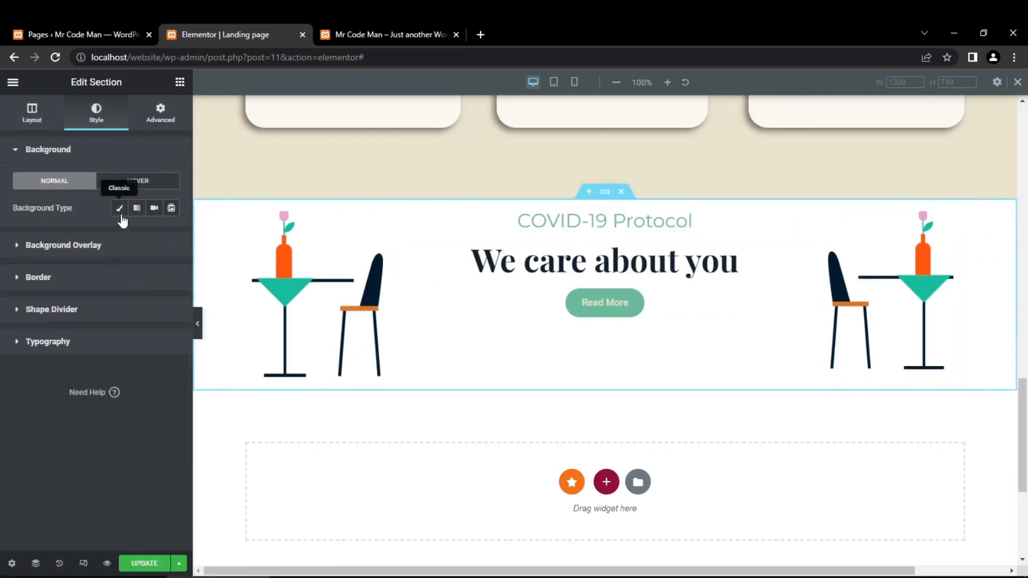
{"action": "left_click", "coordinate": [119, 209]}
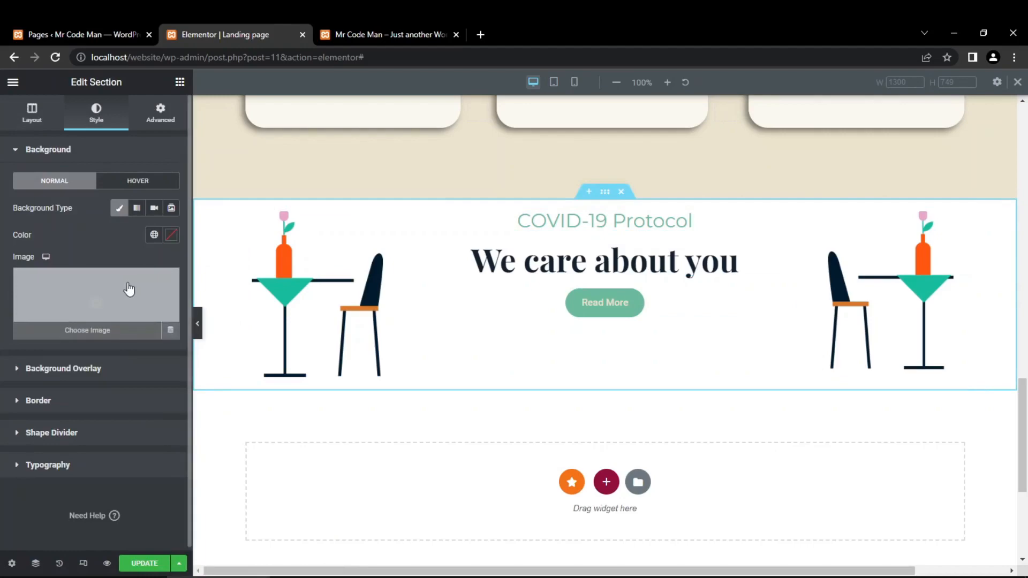
{"action": "left_click", "coordinate": [171, 236]}
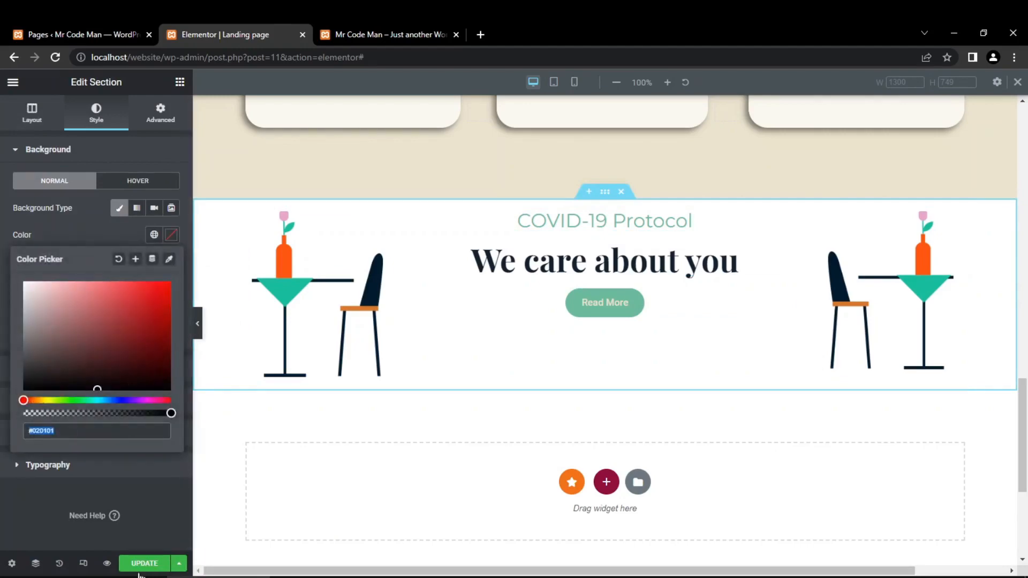
{"action": "key", "text": "alt+Tab"}
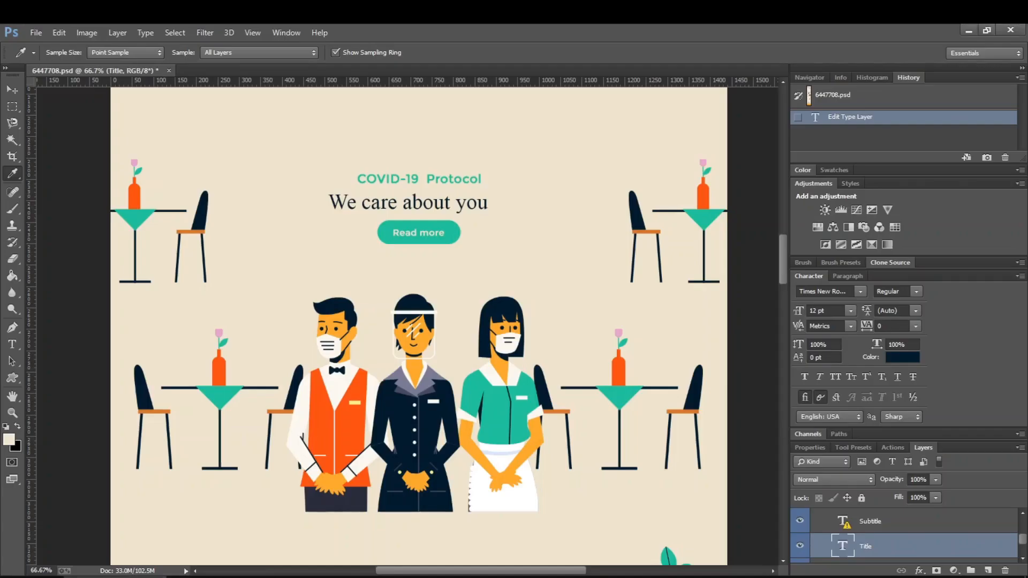
{"action": "left_click", "coordinate": [170, 316]}
{"action": "left_click", "coordinate": [6, 441]}
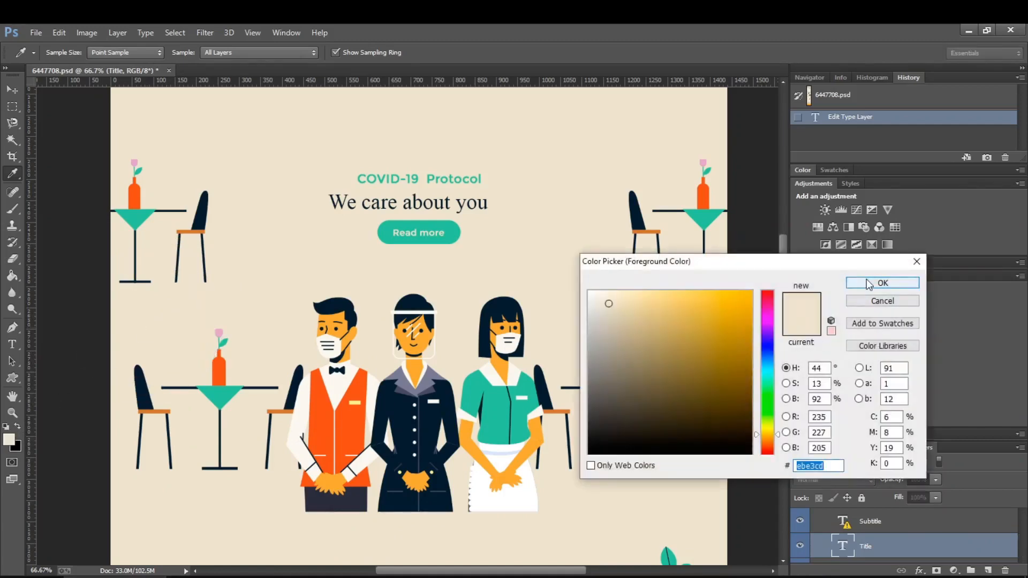
{"action": "left_click", "coordinate": [869, 281]}
{"action": "key", "text": "alt+Tab"}
{"action": "left_click", "coordinate": [31, 432]}
{"action": "type", "text": "ebe3cd"}
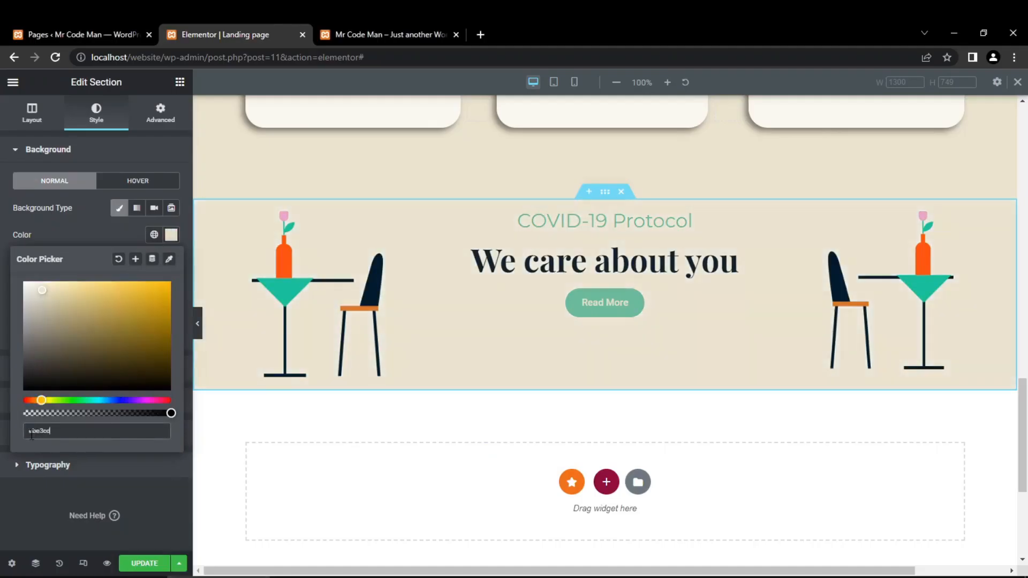
{"action": "left_click", "coordinate": [9, 488]}
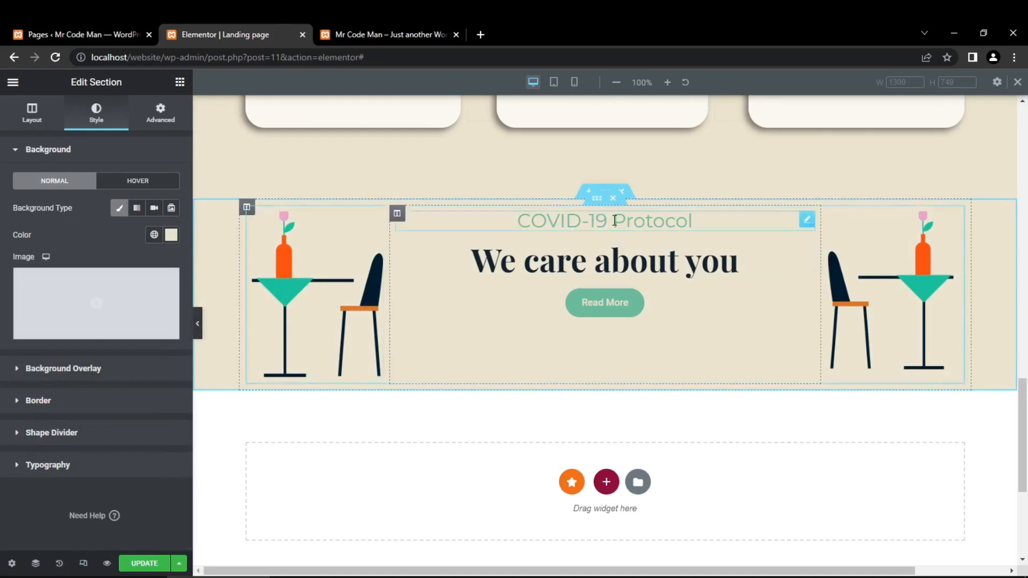
- Unlink the COVID-19 Protocol section's padding values and set its top padding to 100 px
{"action": "left_click", "coordinate": [160, 114]}
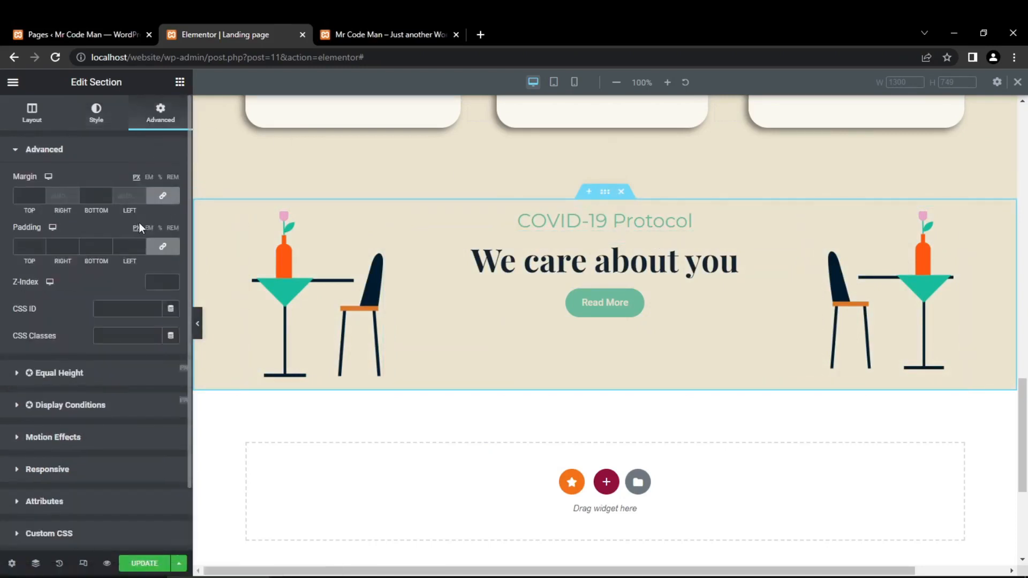
{"action": "left_click", "coordinate": [161, 248]}
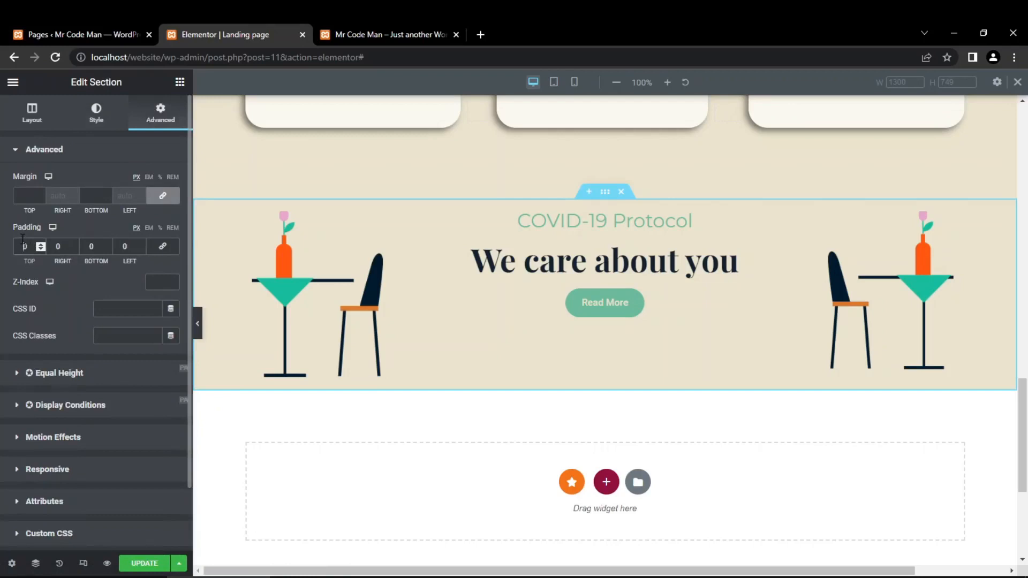
{"action": "left_click", "coordinate": [22, 239]}
{"action": "type", "text": "100"}
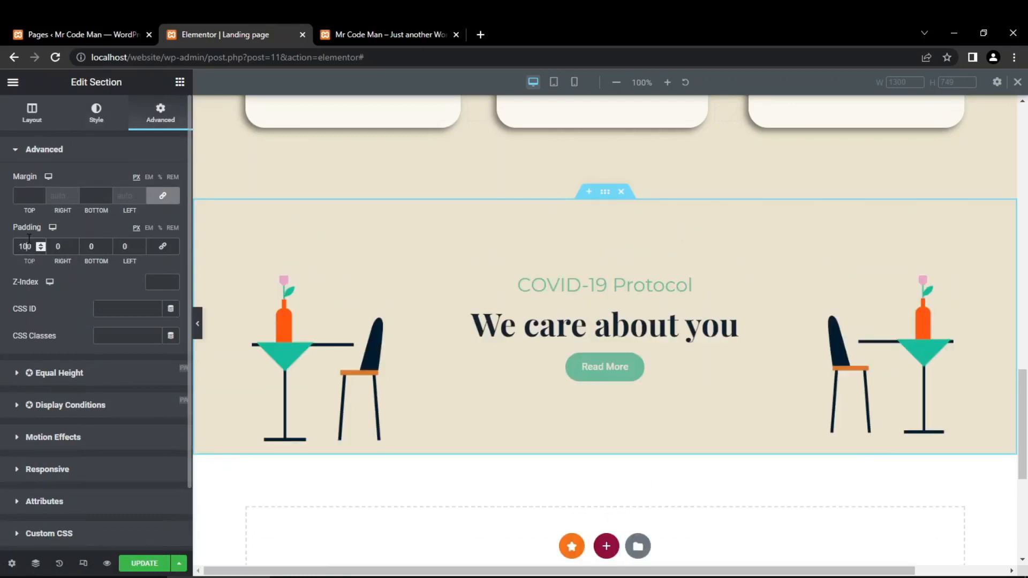
- Set the COVID-19 Protocol section's top padding to 50 px and its bottom padding to 100 px
{"action": "key", "text": "BackSpace"}
{"action": "key", "text": "BackSpace"}
{"action": "key", "text": "BackSpace"}
{"action": "type", "text": "50"}
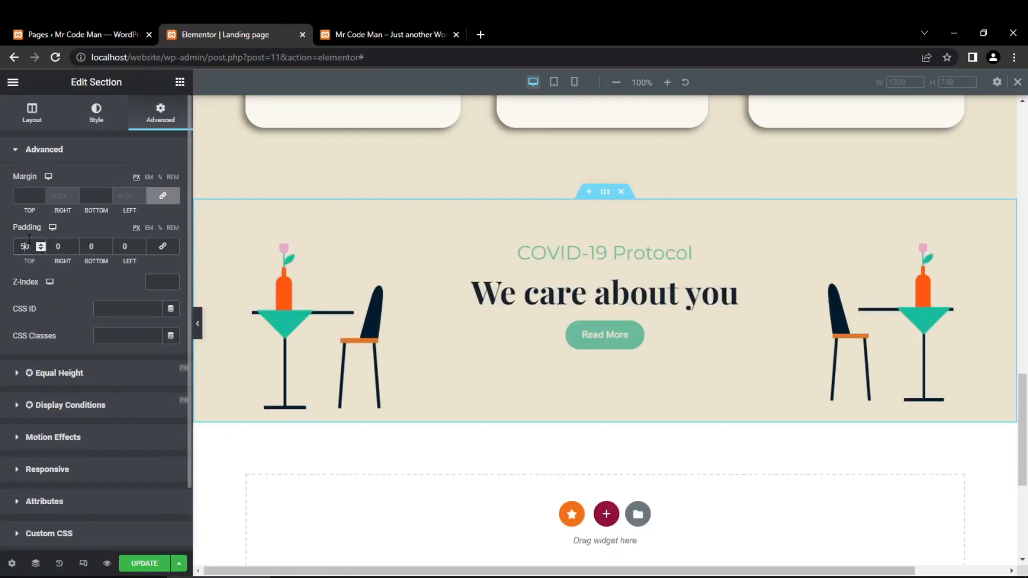
{"action": "left_click", "coordinate": [90, 246]}
{"action": "type", "text": "100"}
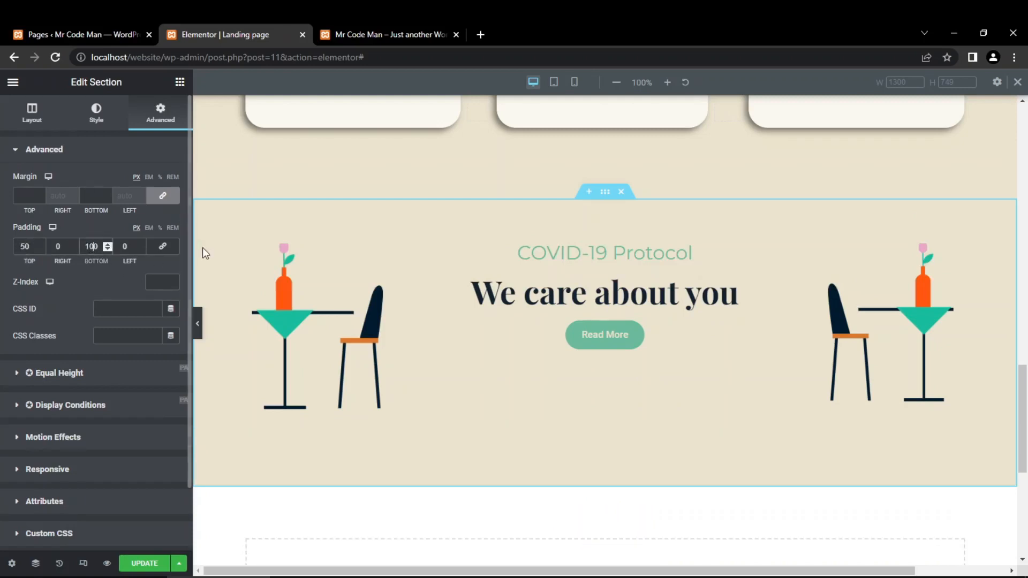
{"action": "left_click", "coordinate": [197, 325]}
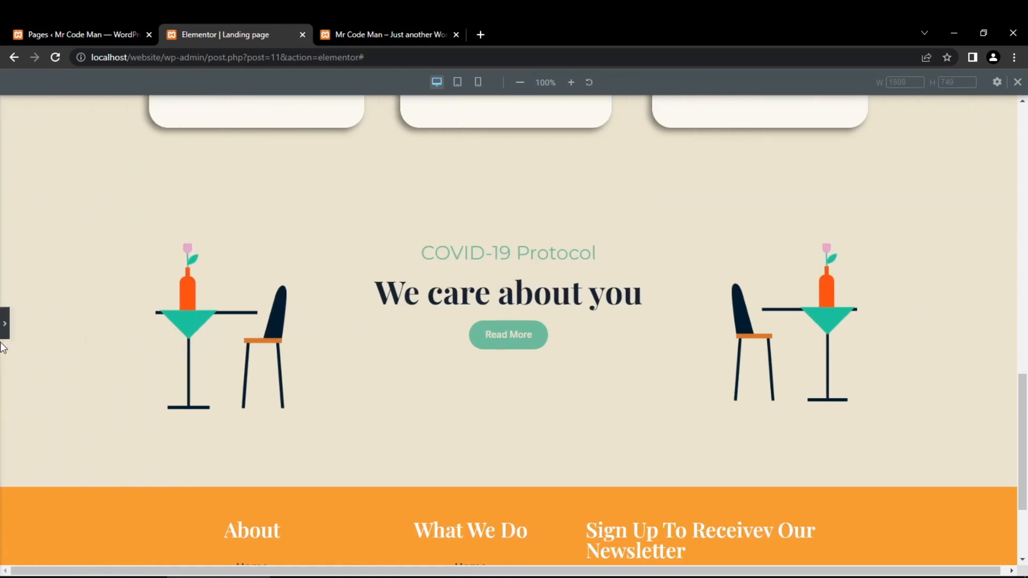
{"action": "left_click", "coordinate": [4, 323]}
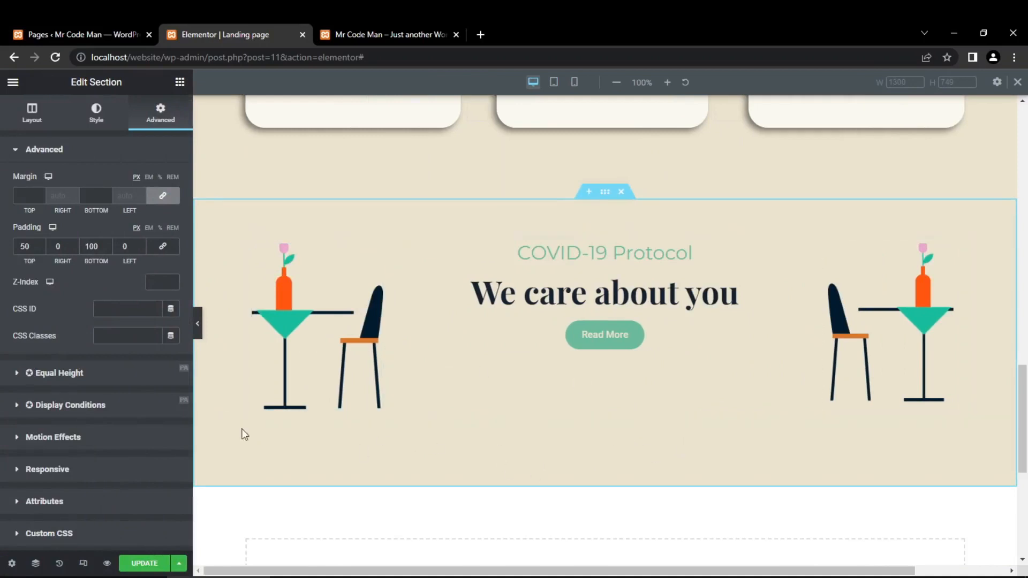
- Add an Image widget below the three-column row in the COVID-19 Protocol section and insert table-and-people.png from the media library
{"action": "left_click", "coordinate": [179, 82]}
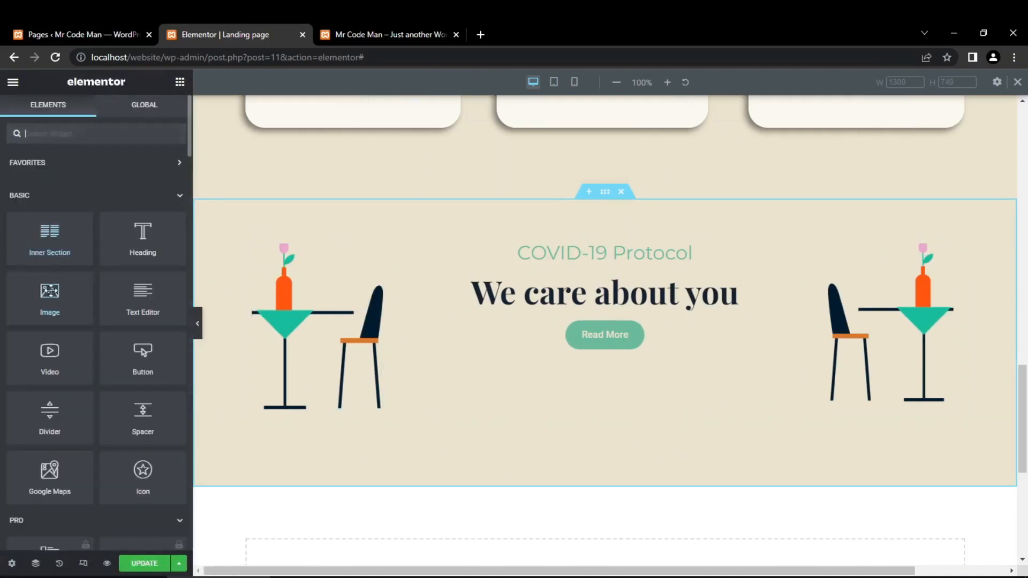
{"action": "left_click_drag", "start_coordinate": [50, 291], "coordinate": [581, 423]}
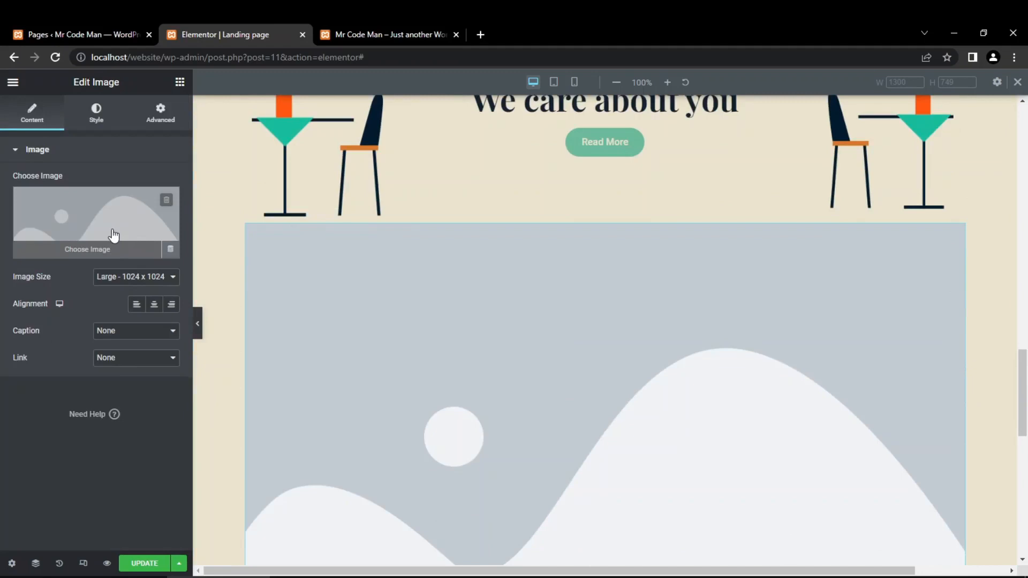
{"action": "left_click", "coordinate": [112, 236]}
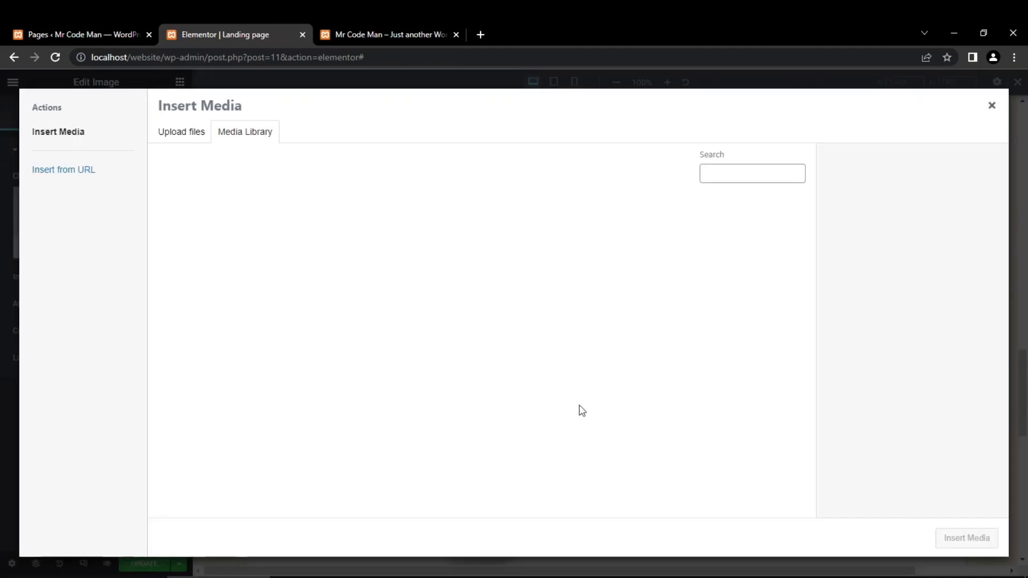
{"action": "scroll", "coordinate": [583, 369], "scroll_direction": "down", "scroll_amount": 3}
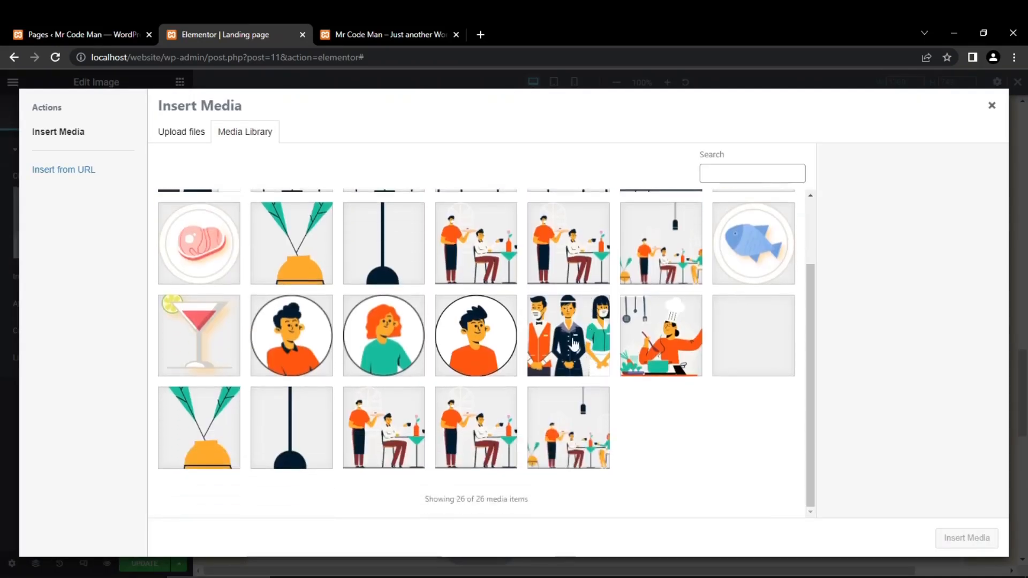
{"action": "left_click", "coordinate": [537, 348]}
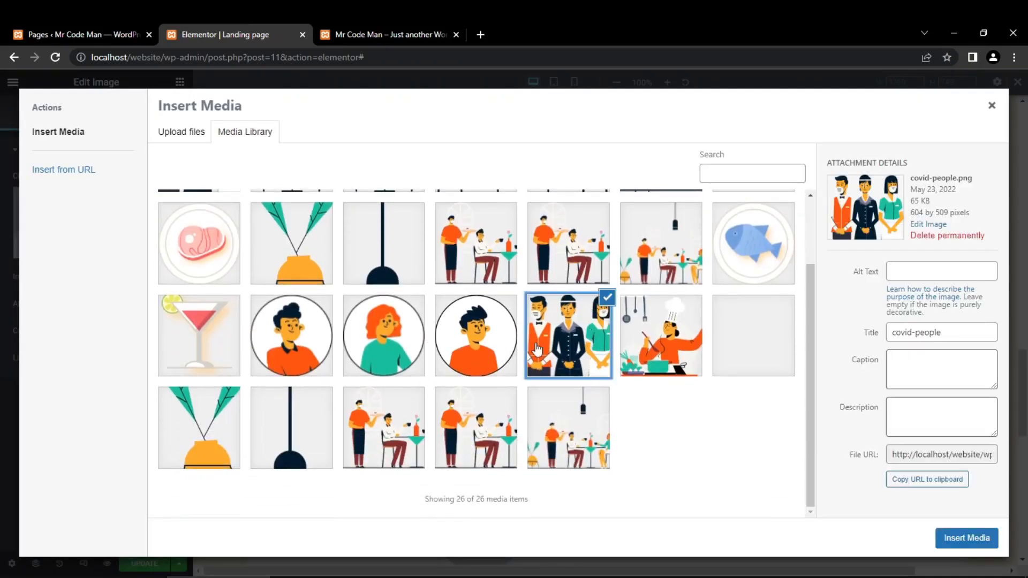
{"action": "scroll", "coordinate": [536, 348], "scroll_direction": "up", "scroll_amount": 3}
{"action": "left_click", "coordinate": [200, 237]}
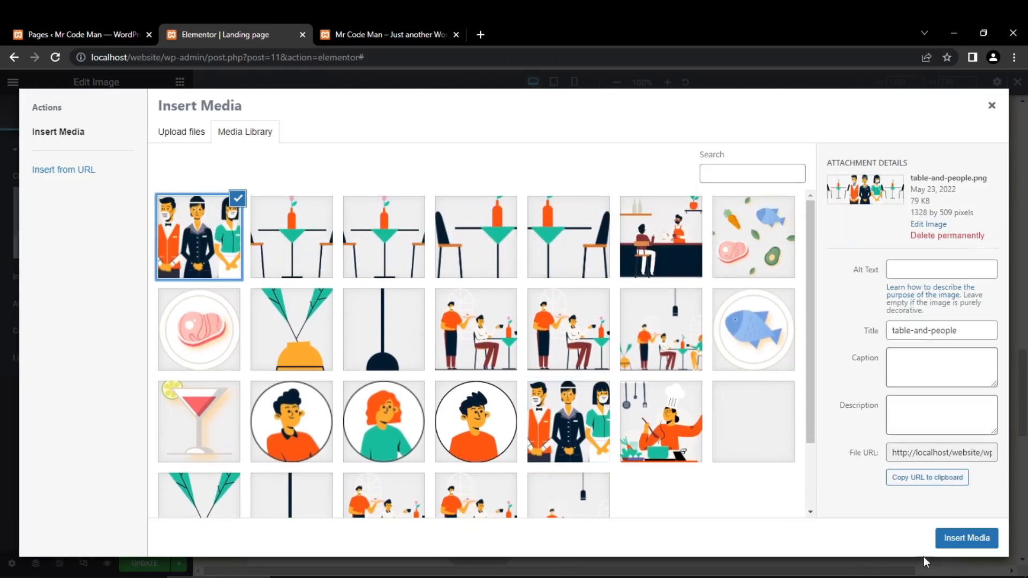
{"action": "left_click", "coordinate": [947, 542]}
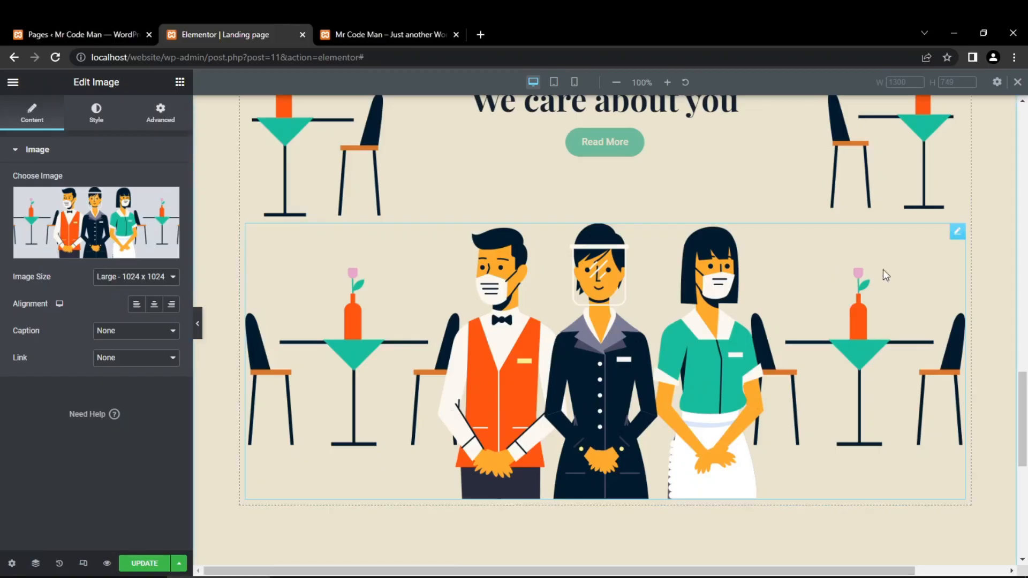
- Unlink the table-and-people image's margin values and set its top margin to 20 px
{"action": "left_click", "coordinate": [160, 126]}
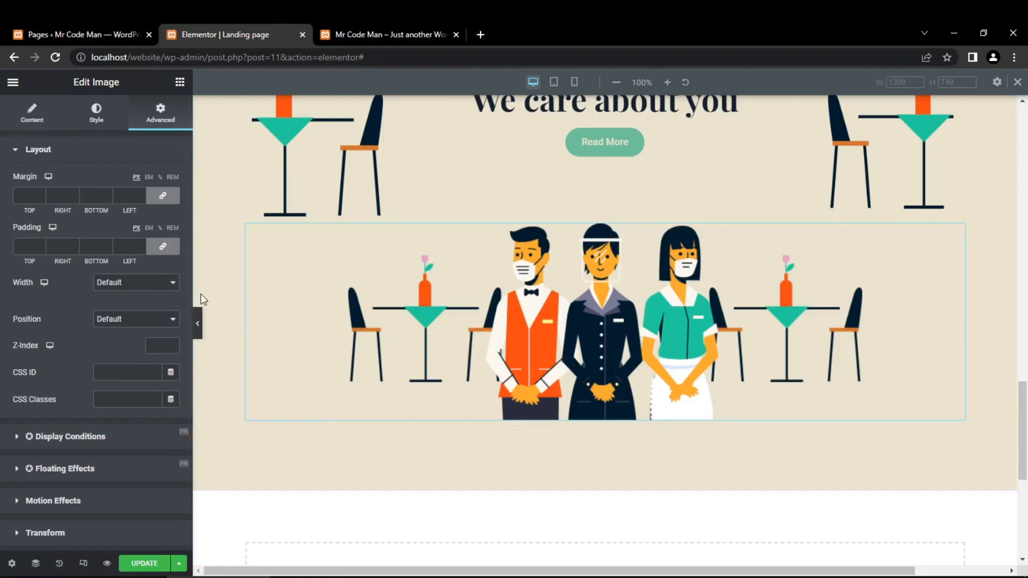
{"action": "left_click", "coordinate": [162, 195]}
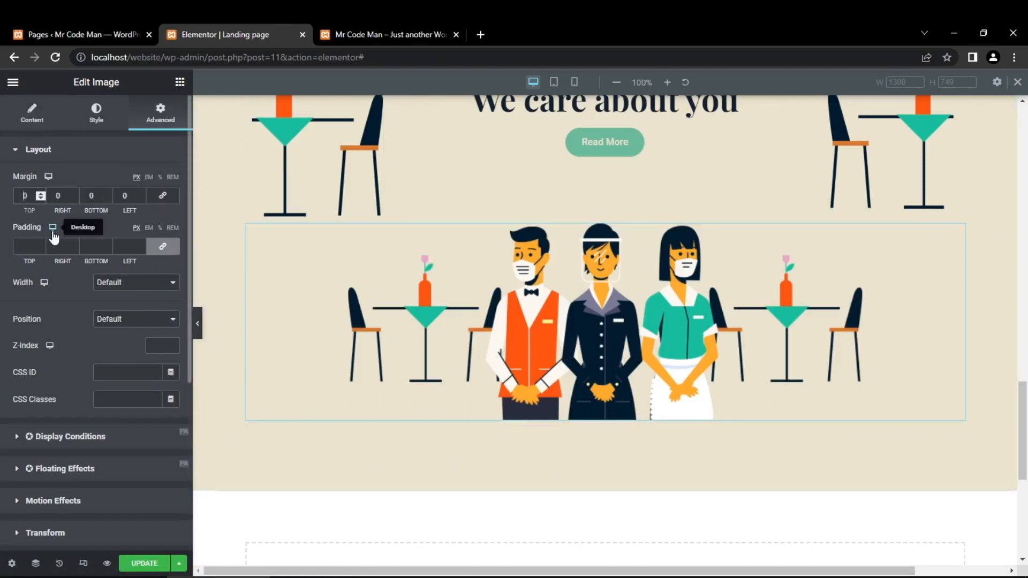
{"action": "type", "text": "2"}
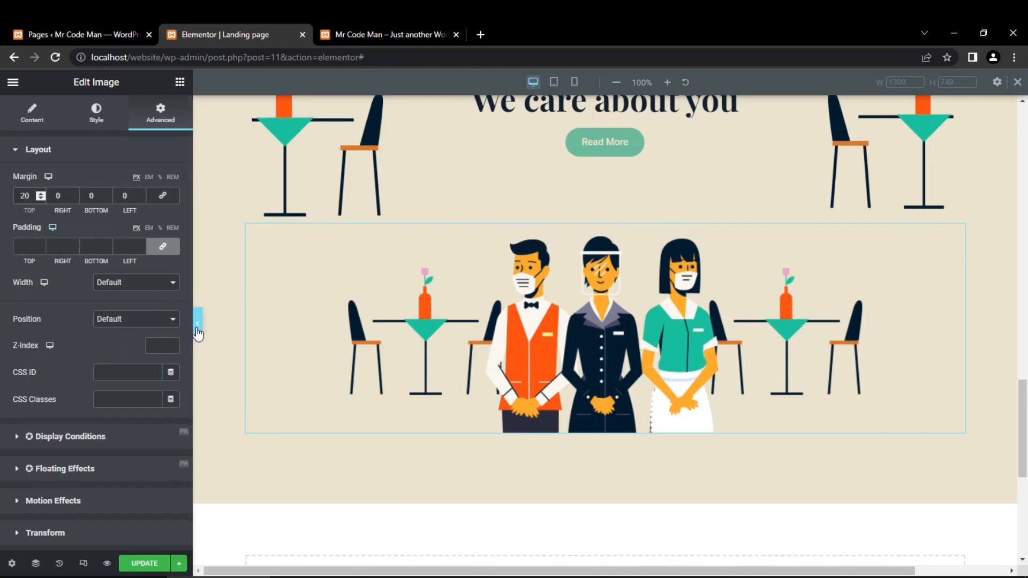
{"action": "left_click", "coordinate": [197, 324]}
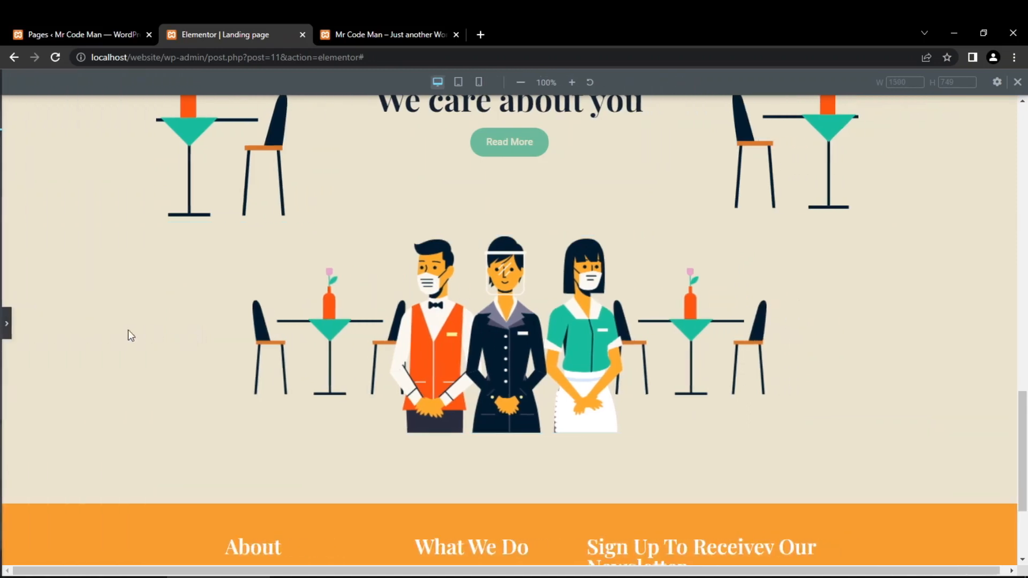
{"action": "left_click", "coordinate": [6, 323]}
- Reset the table-and-people image's top margin to 0 and toggle the linking of its padding values
{"action": "left_click_drag", "start_coordinate": [31, 199], "coordinate": [2, 206]}
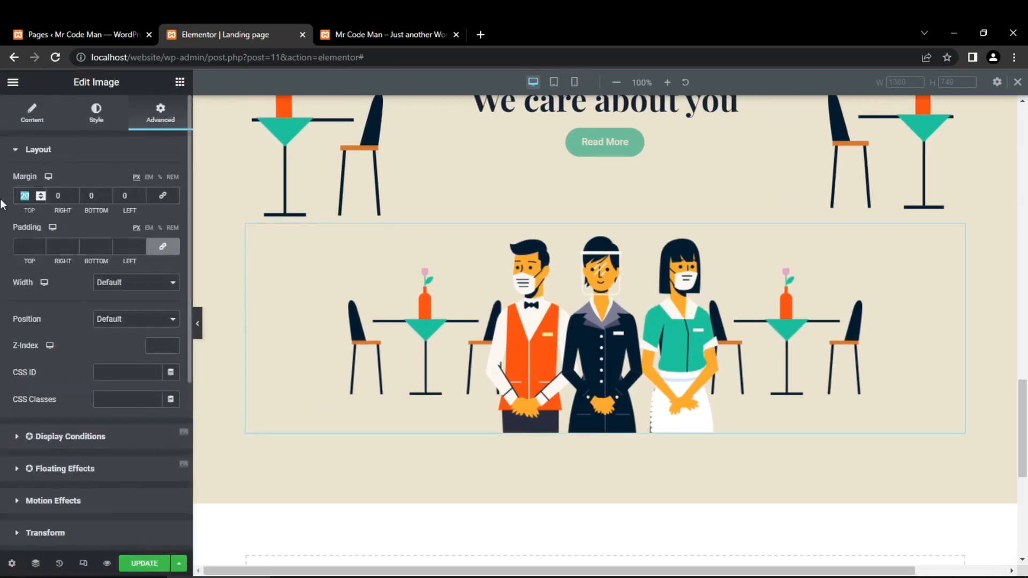
{"action": "type", "text": "0"}
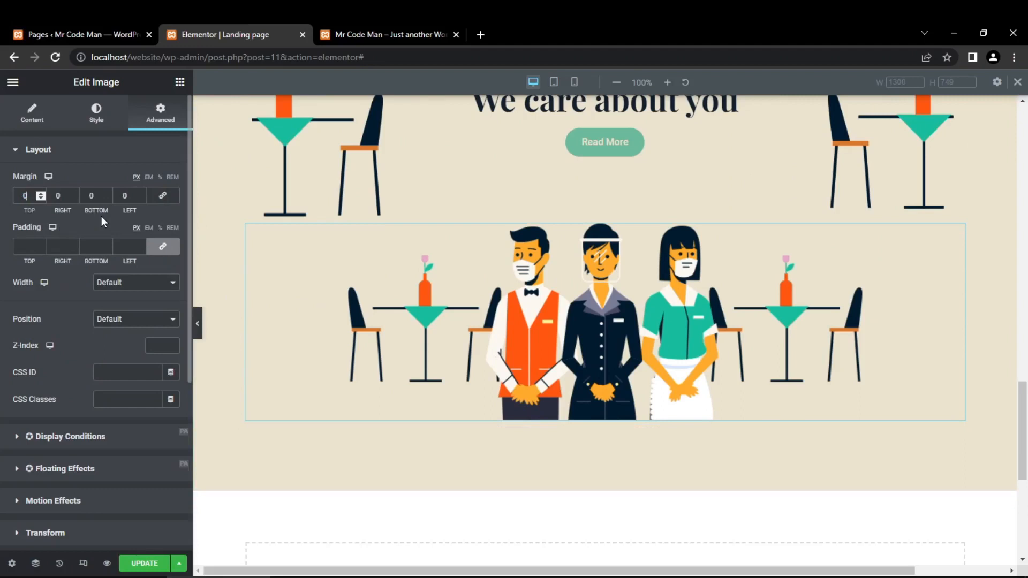
{"action": "left_click", "coordinate": [33, 246]}
{"action": "left_click", "coordinate": [169, 250]}
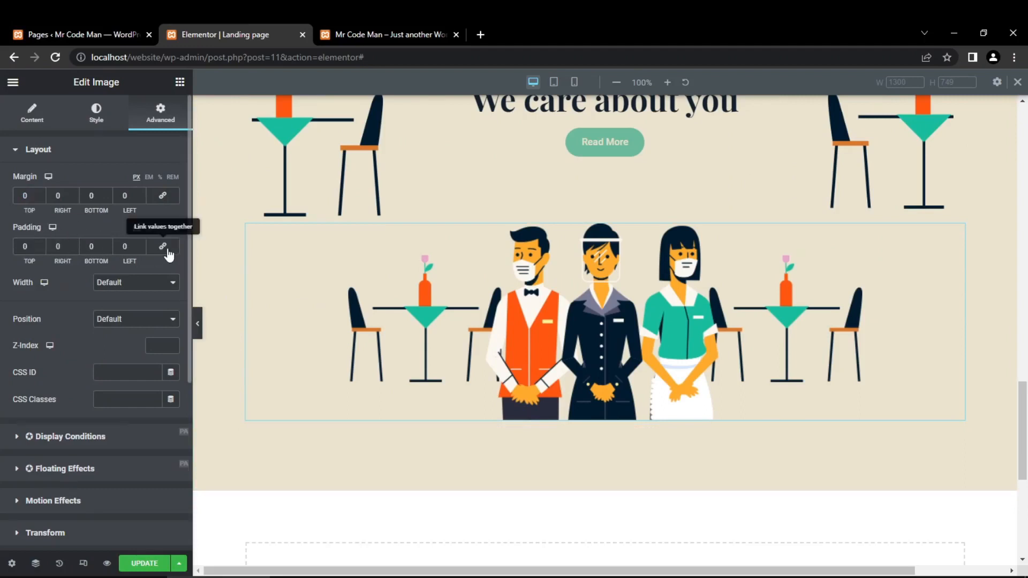
{"action": "left_click", "coordinate": [165, 248]}
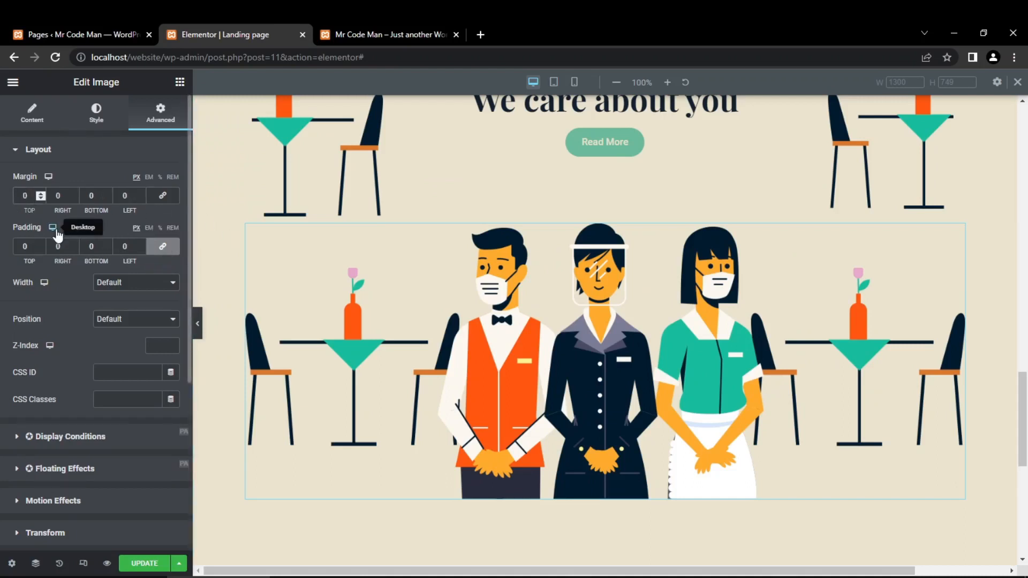
- Set the top margin of the table-and-people image to 20 px
{"action": "type", "text": "1"}
{"action": "key", "text": "BackSpace"}
{"action": "type", "text": "2"}
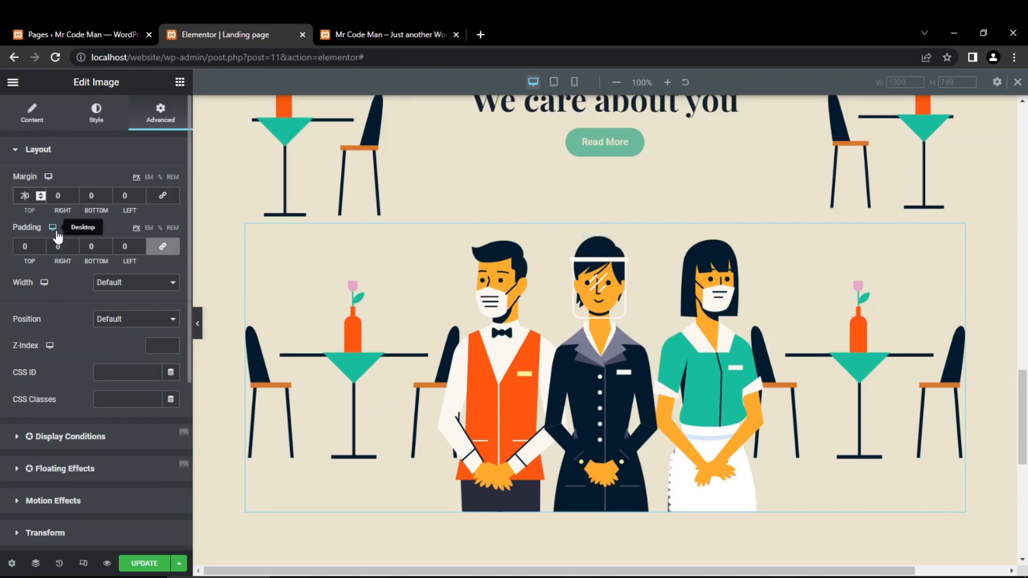
- Examine the COVID-19 Protocol section's layout and spacing at desktop size with the editing panel hidden
{"action": "left_click", "coordinate": [197, 324]}
{"action": "scroll", "coordinate": [278, 444], "scroll_direction": "up", "scroll_amount": 4}
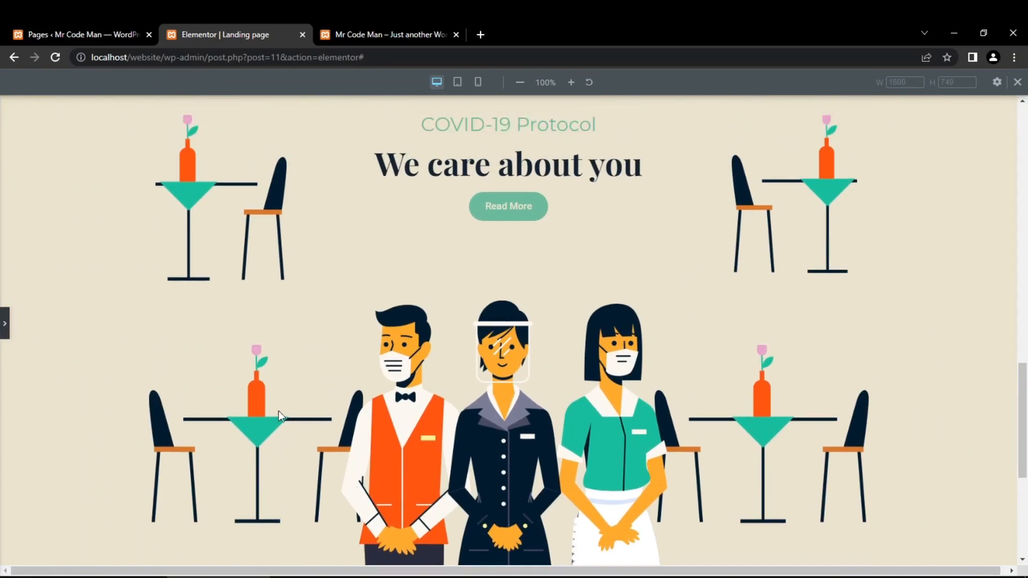
{"action": "scroll", "coordinate": [279, 407], "scroll_direction": "down", "scroll_amount": 2}
{"action": "scroll", "coordinate": [280, 409], "scroll_direction": "down", "scroll_amount": 1}
{"action": "scroll", "coordinate": [448, 403], "scroll_direction": "down", "scroll_amount": 2}
{"action": "scroll", "coordinate": [420, 402], "scroll_direction": "up", "scroll_amount": 3}
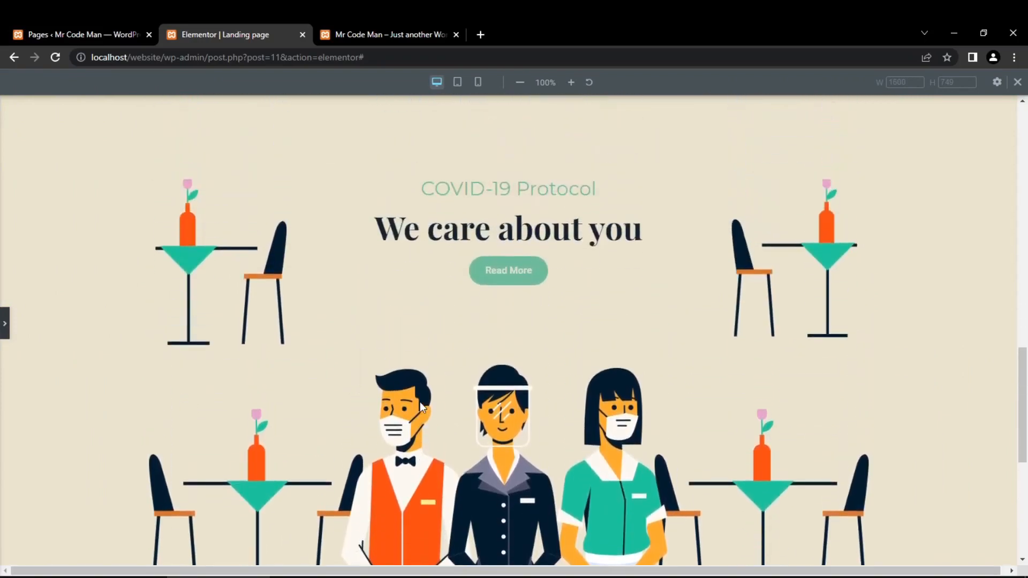
{"action": "scroll", "coordinate": [410, 404], "scroll_direction": "down", "scroll_amount": 2}
{"action": "scroll", "coordinate": [409, 403], "scroll_direction": "up", "scroll_amount": 2}
{"action": "scroll", "coordinate": [316, 331], "scroll_direction": "down", "scroll_amount": 2}
{"action": "scroll", "coordinate": [214, 337], "scroll_direction": "up", "scroll_amount": 1}
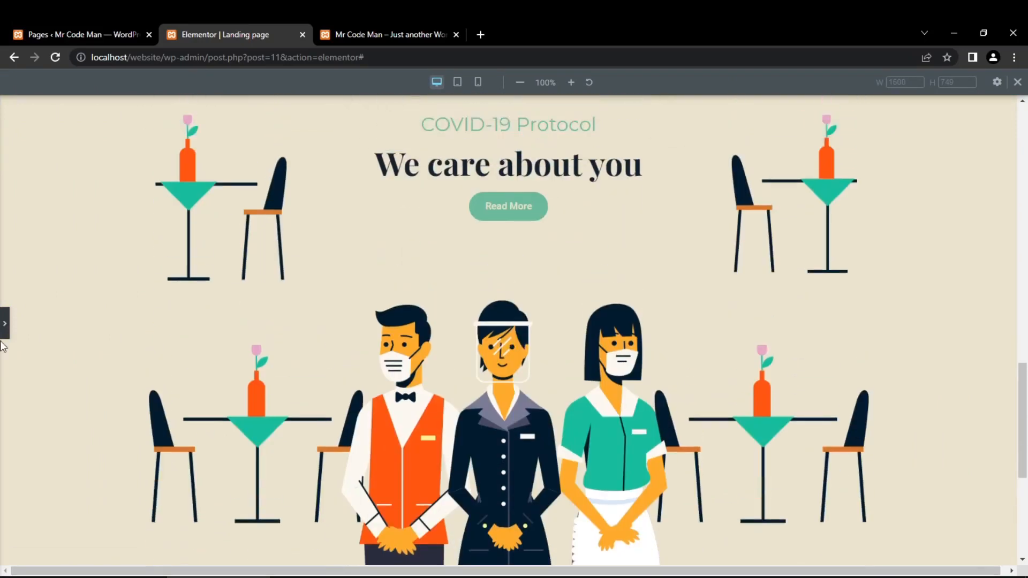
- Examine how the COVID-19 Protocol section's images, headings and button are arranged in the tablet and mobile previews
{"action": "left_click", "coordinate": [457, 82]}
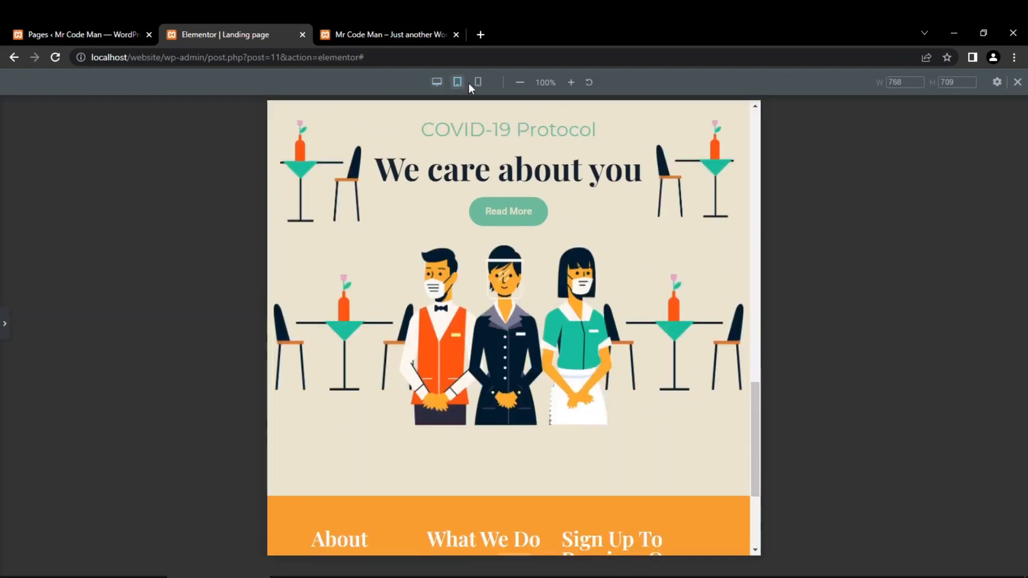
{"action": "scroll", "coordinate": [471, 314], "scroll_direction": "up", "scroll_amount": 2}
{"action": "scroll", "coordinate": [472, 314], "scroll_direction": "down", "scroll_amount": 2}
{"action": "scroll", "coordinate": [473, 315], "scroll_direction": "up", "scroll_amount": 1}
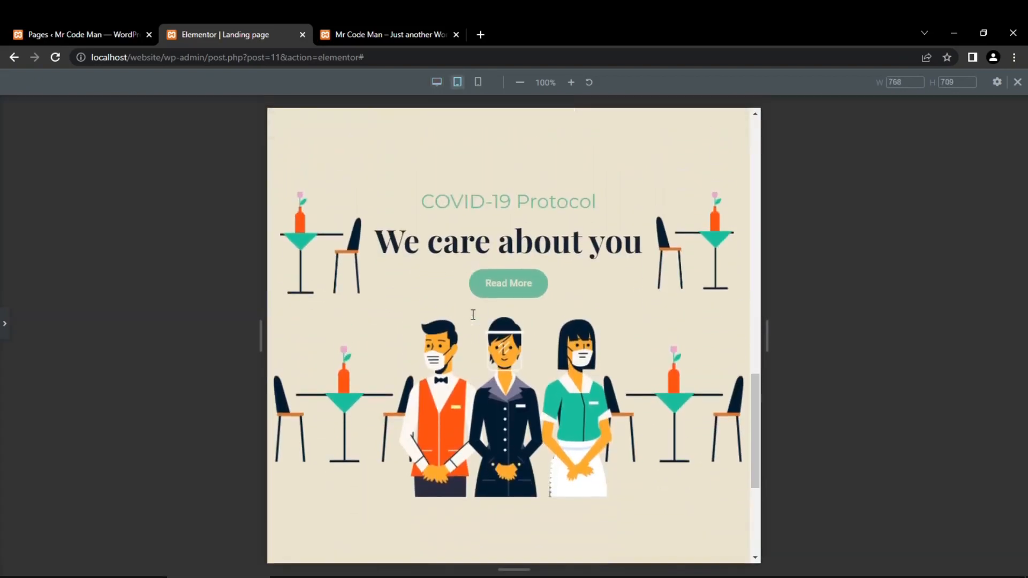
{"action": "left_click", "coordinate": [478, 82]}
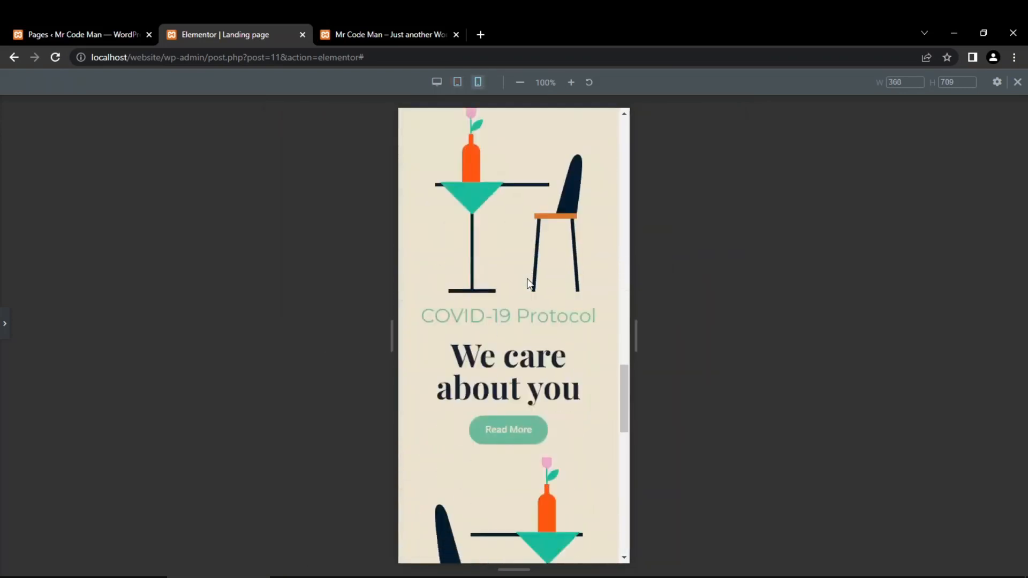
{"action": "scroll", "coordinate": [528, 284], "scroll_direction": "down", "scroll_amount": 4}
{"action": "scroll", "coordinate": [528, 284], "scroll_direction": "up", "scroll_amount": 7}
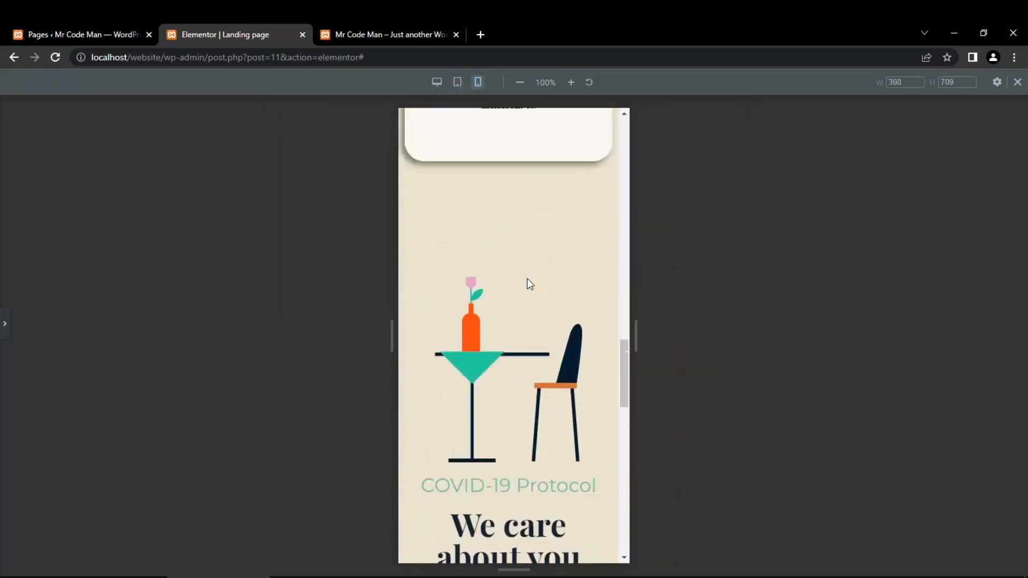
{"action": "scroll", "coordinate": [528, 279], "scroll_direction": "down", "scroll_amount": 10}
{"action": "scroll", "coordinate": [530, 281], "scroll_direction": "up", "scroll_amount": 4}
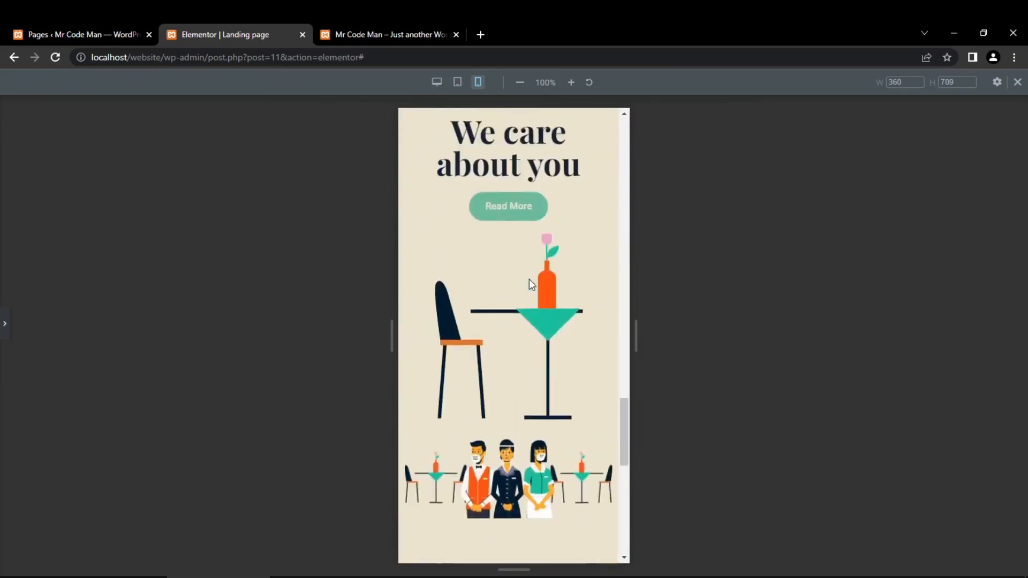
{"action": "scroll", "coordinate": [529, 279], "scroll_direction": "up", "scroll_amount": 3}
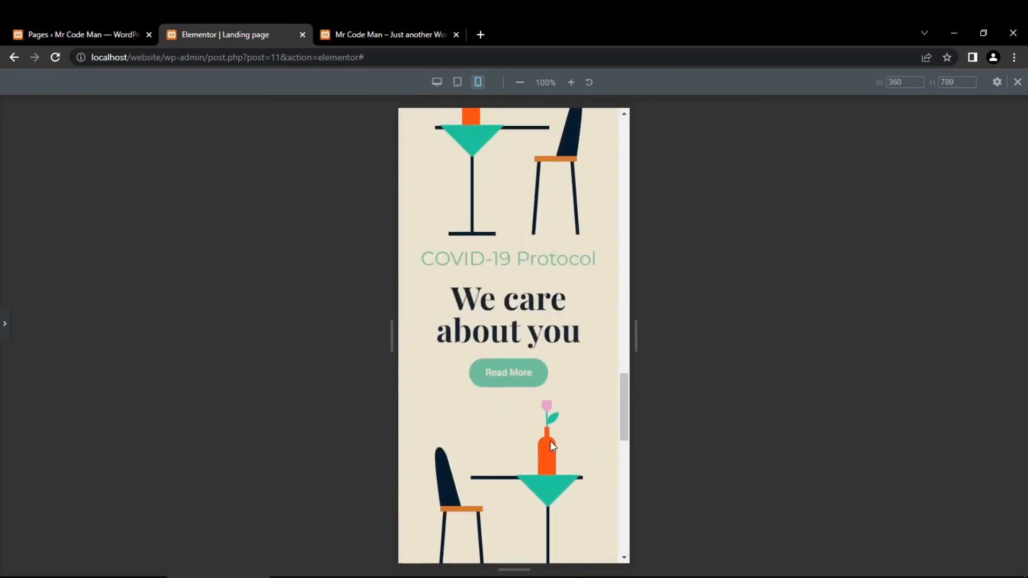
{"action": "scroll", "coordinate": [550, 441], "scroll_direction": "up", "scroll_amount": 1}
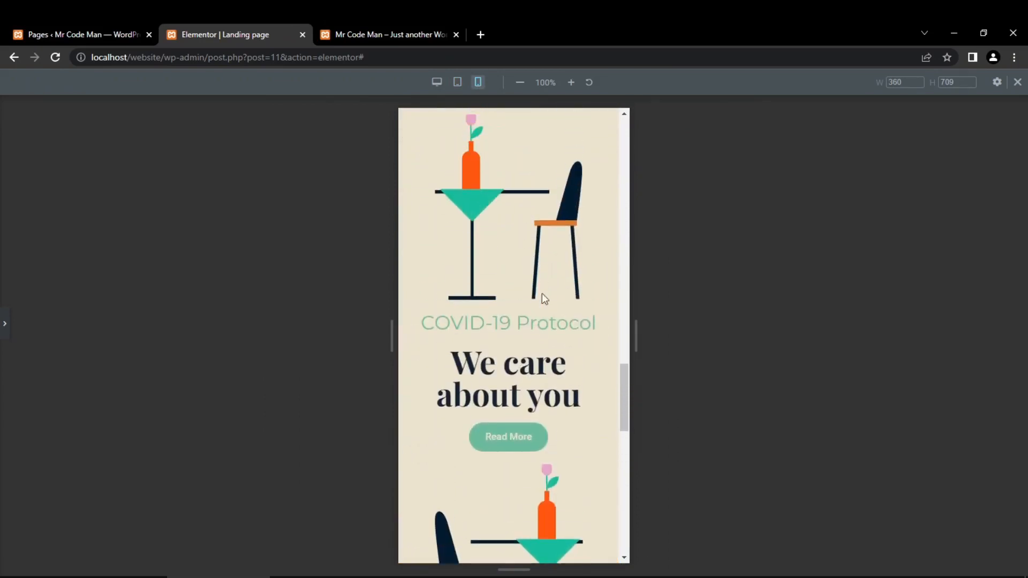
- Hide the column with the table image above the COVID-19 Protocol heading on mobile
{"action": "left_click", "coordinate": [4, 324]}
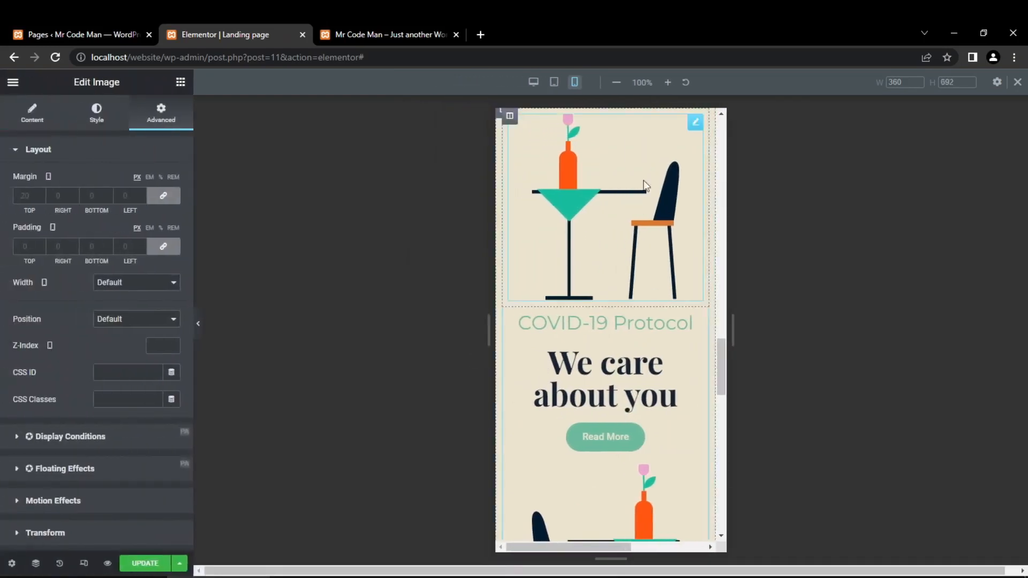
{"action": "left_click", "coordinate": [510, 115]}
{"action": "left_click", "coordinate": [164, 118]}
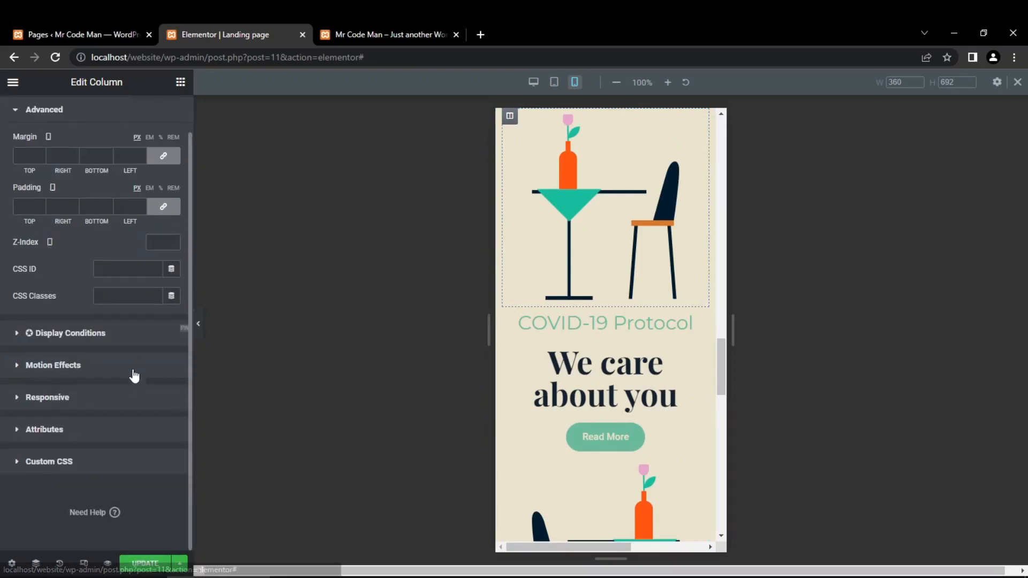
{"action": "left_click", "coordinate": [62, 400]}
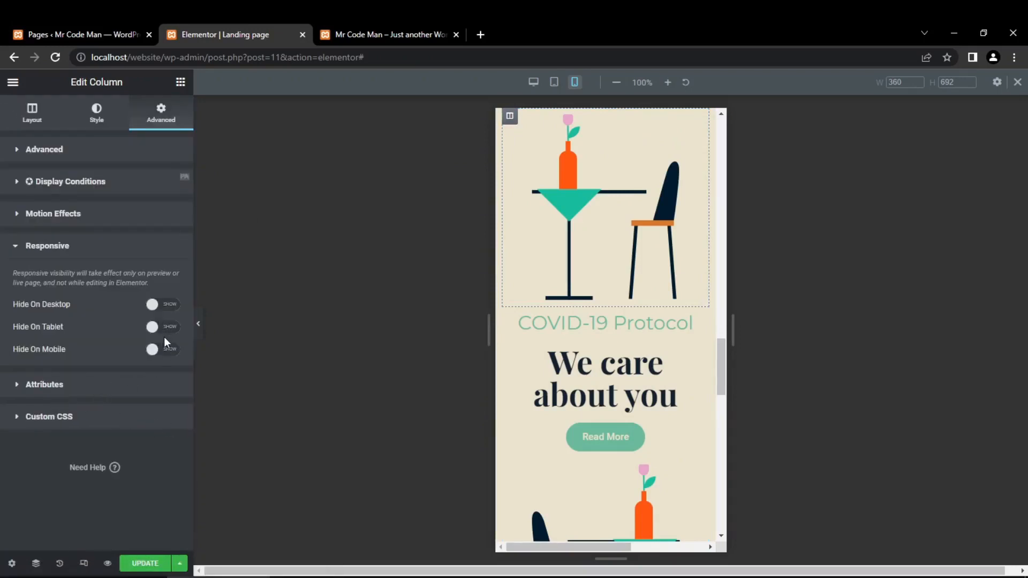
{"action": "left_click", "coordinate": [159, 353]}
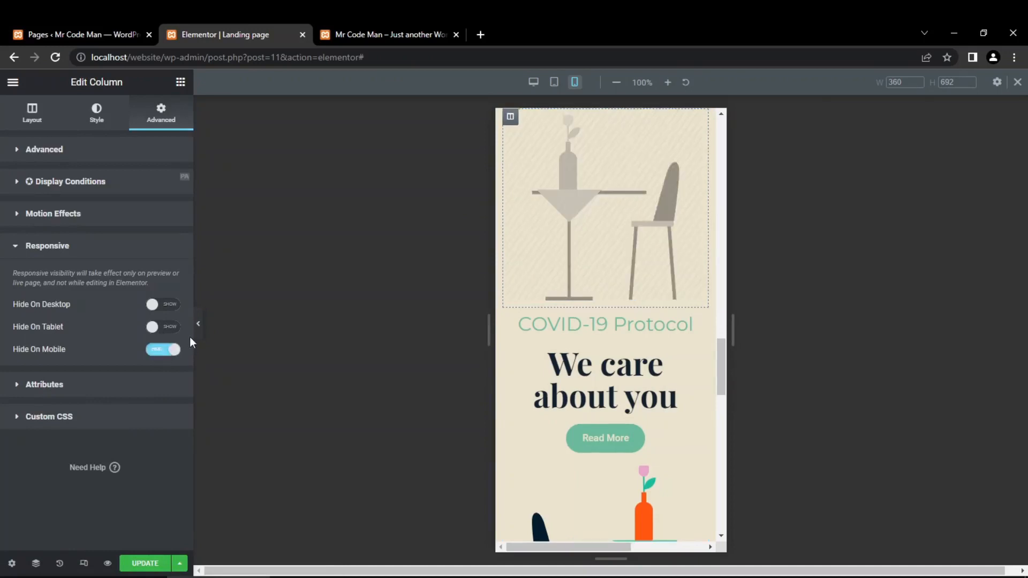
{"action": "scroll", "coordinate": [525, 265], "scroll_direction": "down", "scroll_amount": 5}
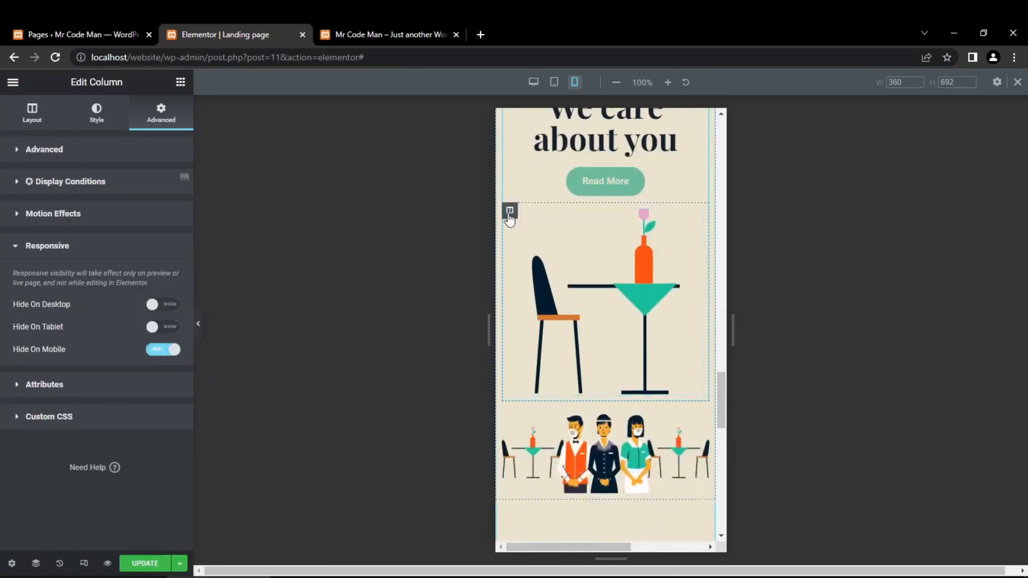
- Hide the column with the table image below the Read More button on mobile and check the section's mobile preview
{"action": "left_click", "coordinate": [510, 211]}
{"action": "left_click", "coordinate": [162, 118]}
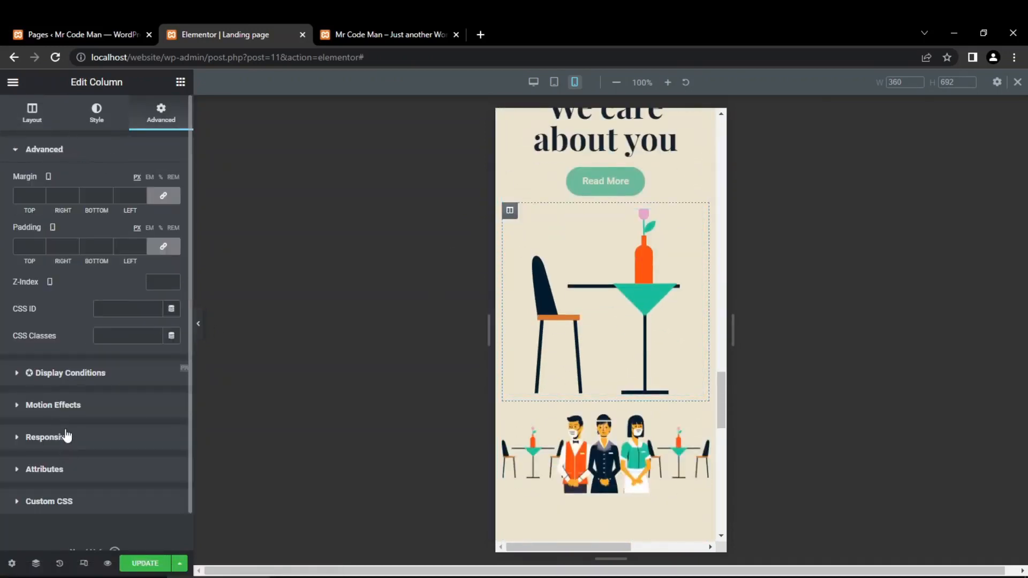
{"action": "left_click", "coordinate": [63, 433]}
{"action": "left_click", "coordinate": [163, 349]}
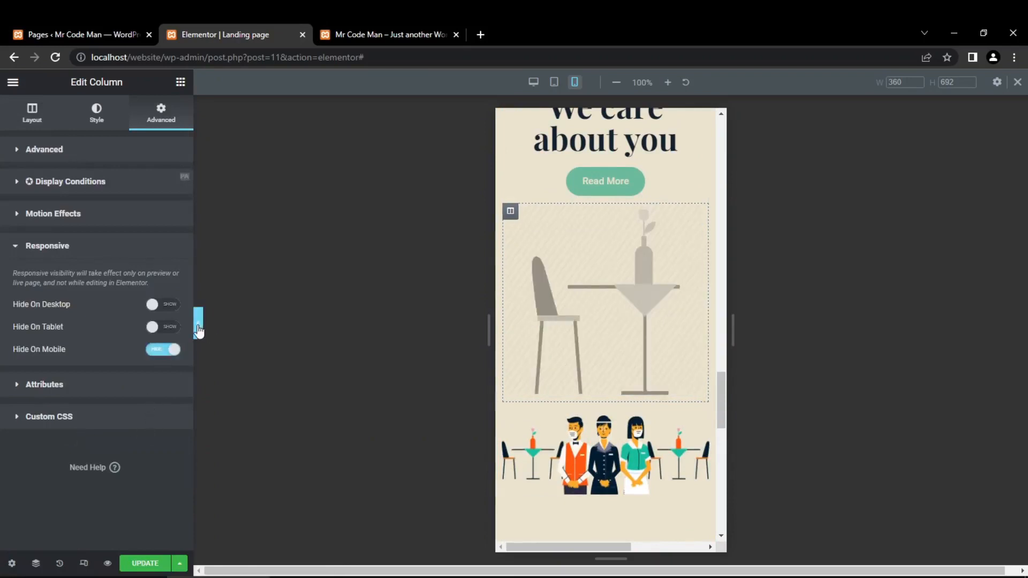
{"action": "left_click", "coordinate": [198, 327]}
{"action": "scroll", "coordinate": [557, 366], "scroll_direction": "up", "scroll_amount": 10}
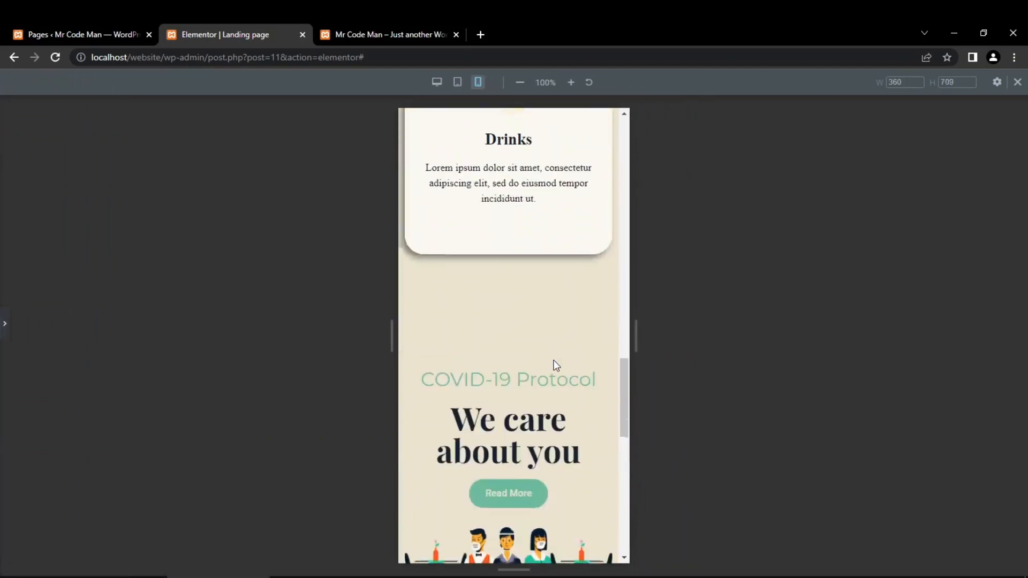
{"action": "scroll", "coordinate": [553, 366], "scroll_direction": "down", "scroll_amount": 3}
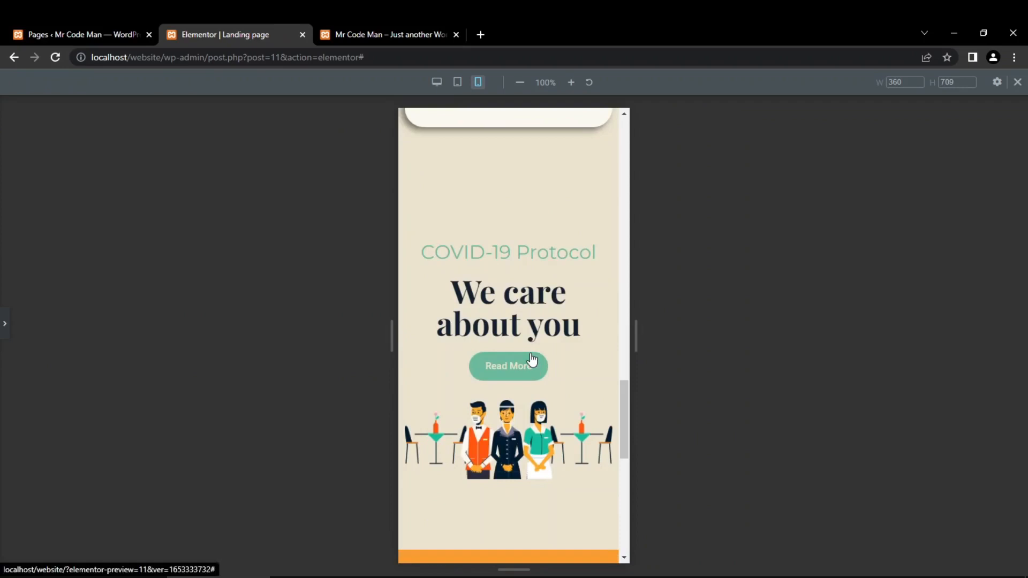
- Set the mobile font size of the "We care about you" heading to 40 px
{"action": "left_click", "coordinate": [4, 323]}
{"action": "scroll", "coordinate": [654, 412], "scroll_direction": "down", "scroll_amount": 6}
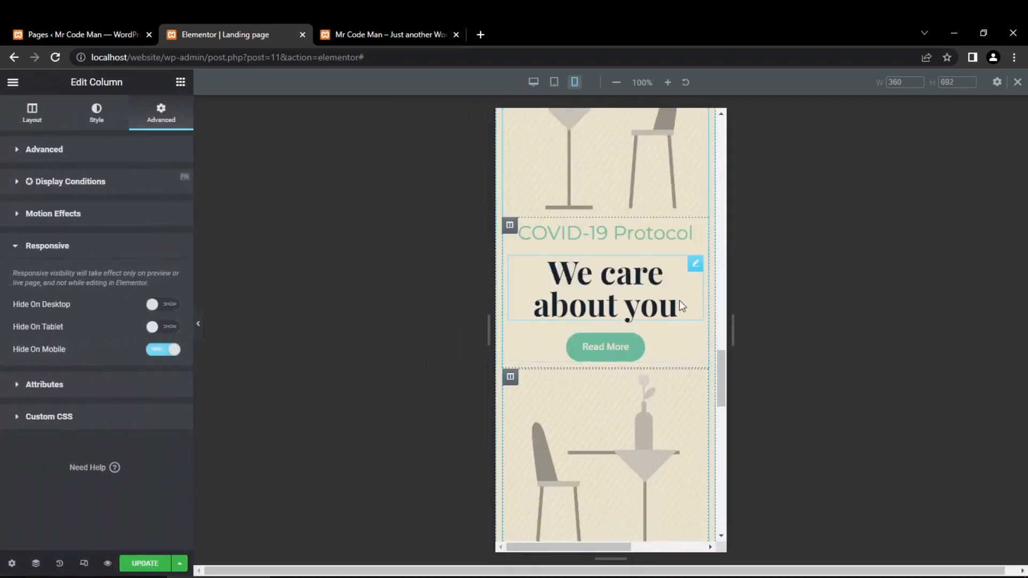
{"action": "left_click", "coordinate": [693, 271]}
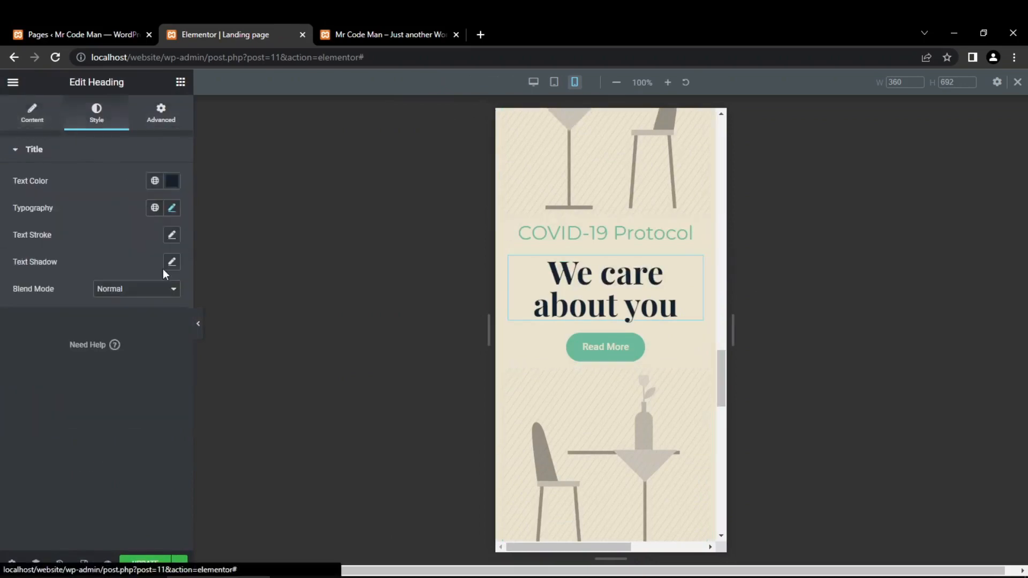
{"action": "left_click", "coordinate": [172, 207]}
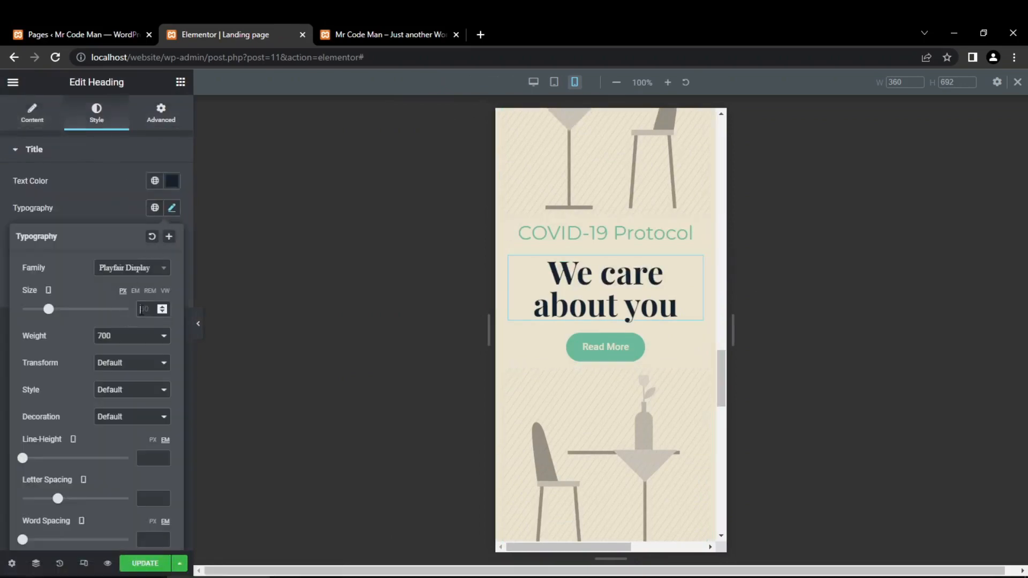
{"action": "left_click", "coordinate": [141, 311]}
{"action": "type", "text": "40"}
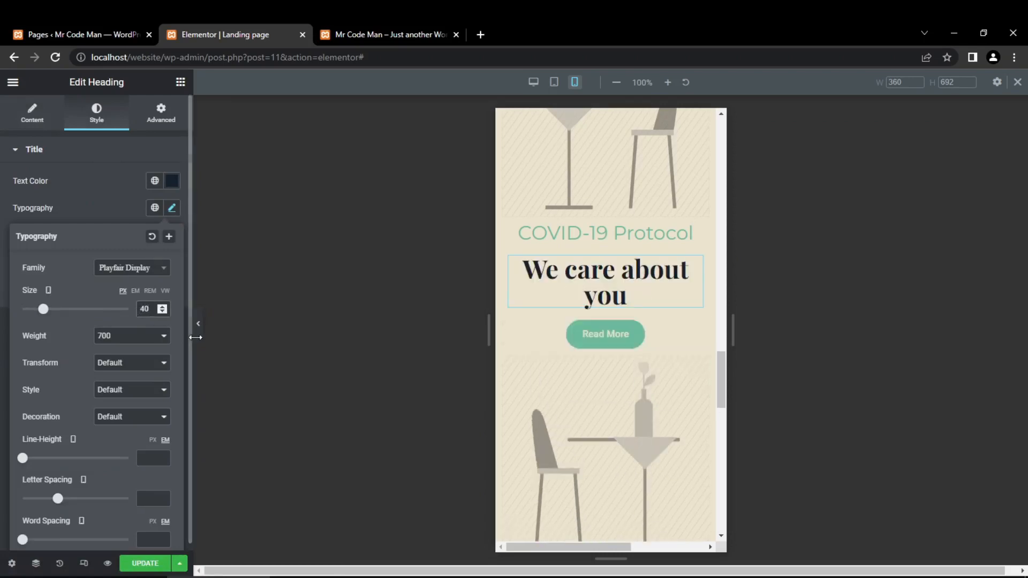
- Examine the COVID-19 Protocol section's layout in the mobile, tablet and desktop previews with the editing panel hidden
{"action": "left_click", "coordinate": [199, 328]}
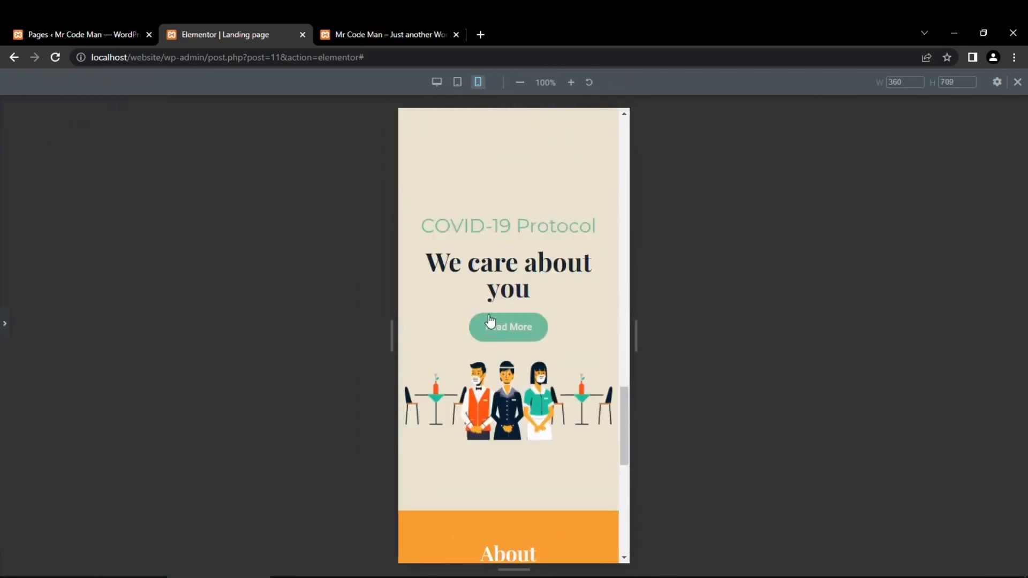
{"action": "scroll", "coordinate": [535, 396], "scroll_direction": "down", "scroll_amount": 2}
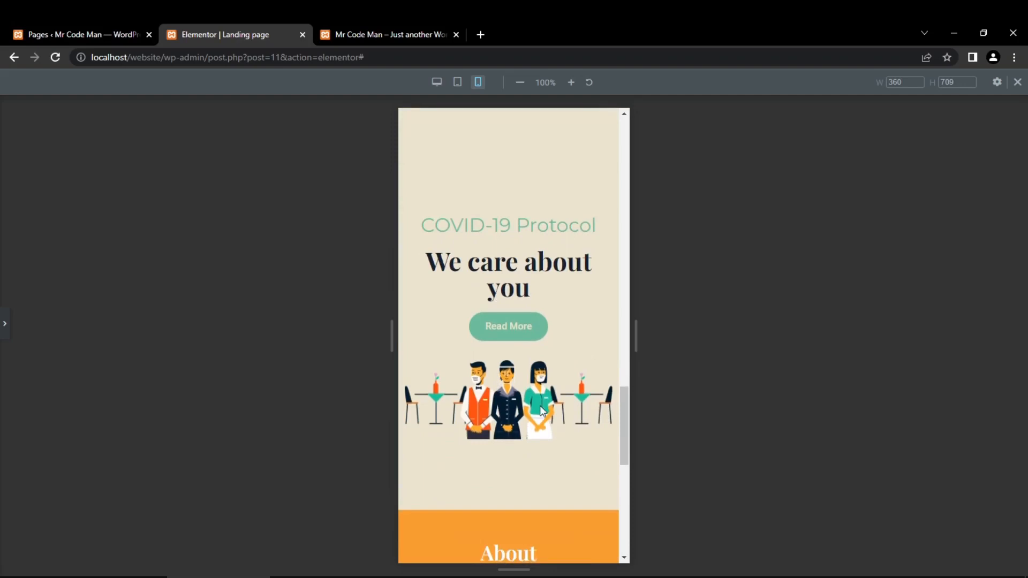
{"action": "scroll", "coordinate": [542, 411], "scroll_direction": "down", "scroll_amount": 1}
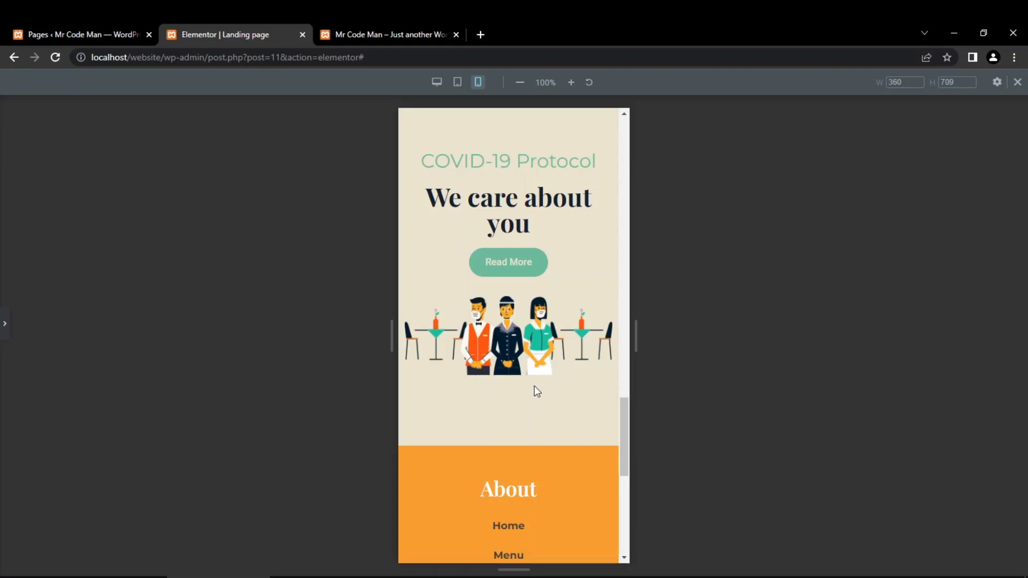
{"action": "scroll", "coordinate": [517, 459], "scroll_direction": "up", "scroll_amount": 1}
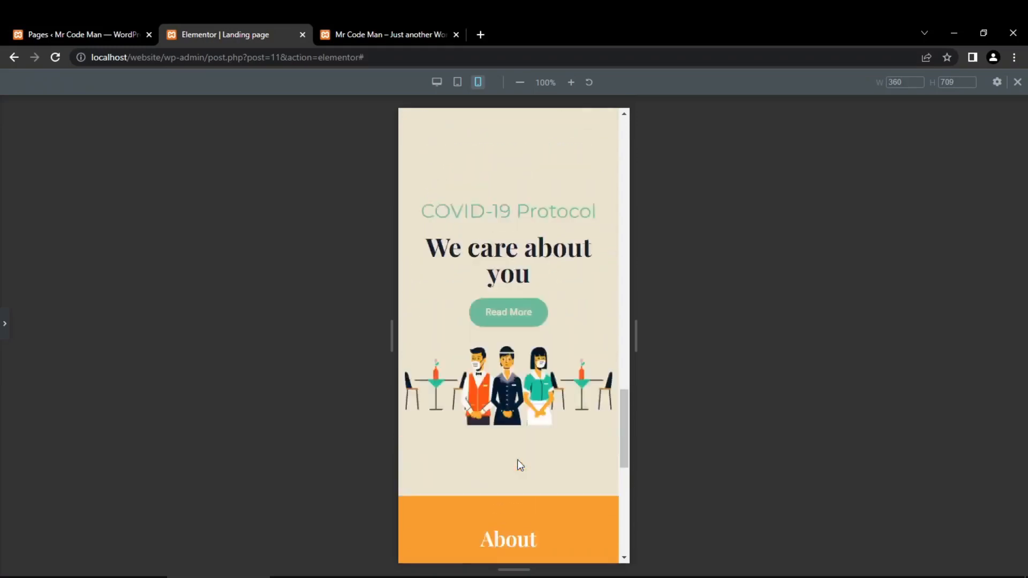
{"action": "scroll", "coordinate": [489, 413], "scroll_direction": "up", "scroll_amount": 10}
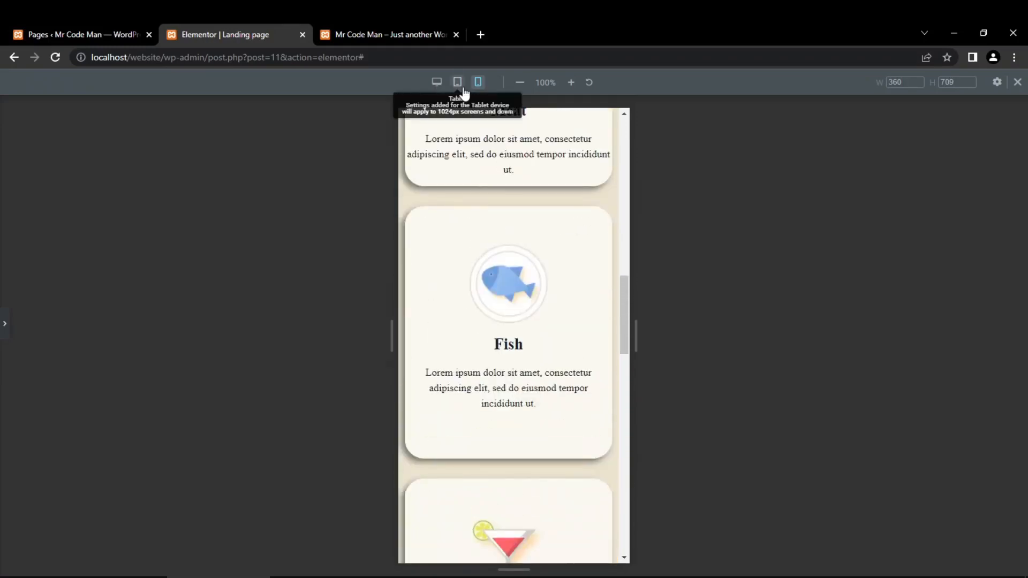
{"action": "left_click", "coordinate": [465, 92]}
{"action": "scroll", "coordinate": [525, 298], "scroll_direction": "down", "scroll_amount": 5}
{"action": "scroll", "coordinate": [525, 297], "scroll_direction": "up", "scroll_amount": 5}
{"action": "scroll", "coordinate": [525, 297], "scroll_direction": "up", "scroll_amount": 1}
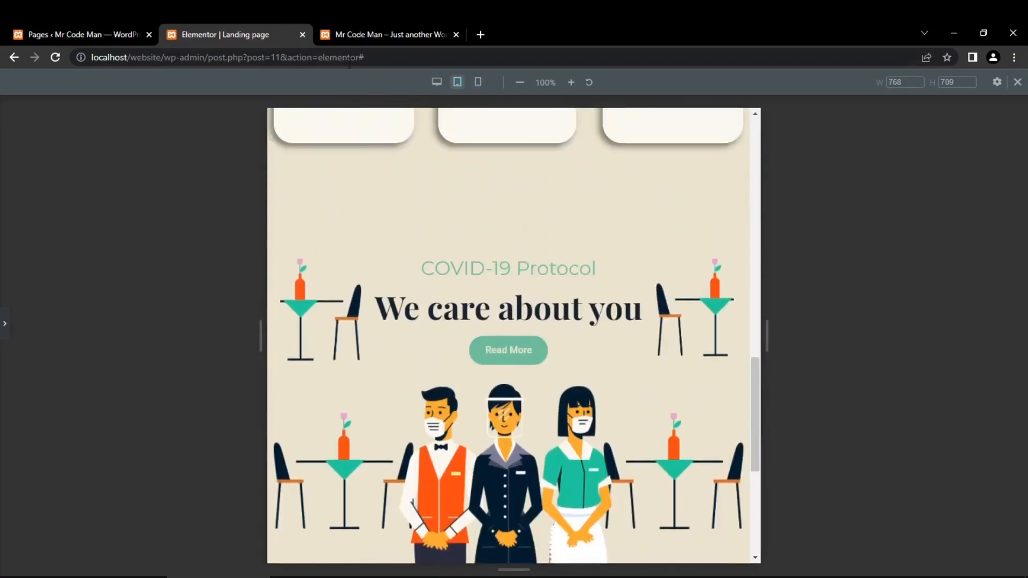
{"action": "left_click", "coordinate": [437, 82]}
{"action": "scroll", "coordinate": [523, 301], "scroll_direction": "down", "scroll_amount": 3}
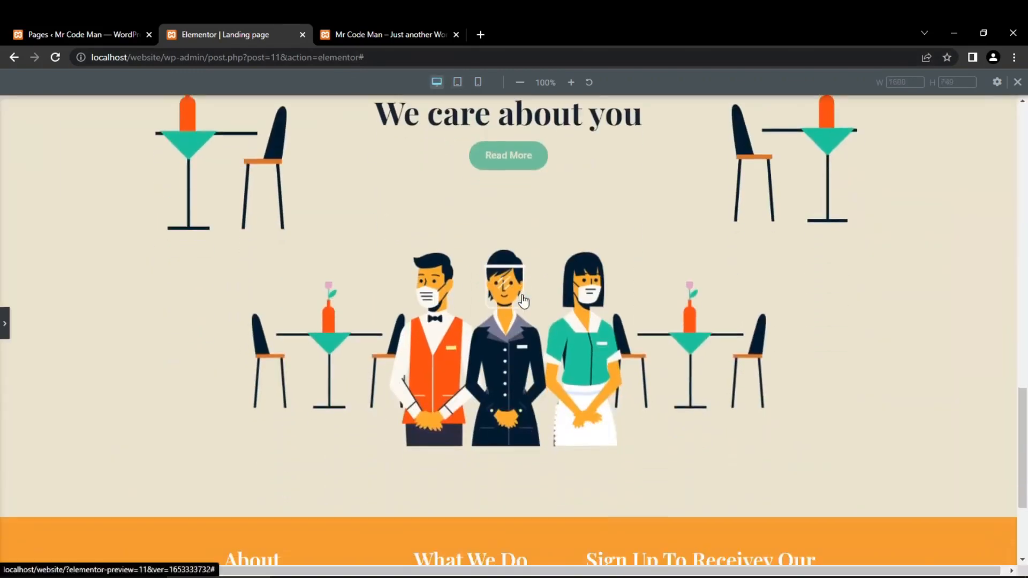
- Bring back the editing panel and save the landing page changes
{"action": "left_click", "coordinate": [5, 324]}
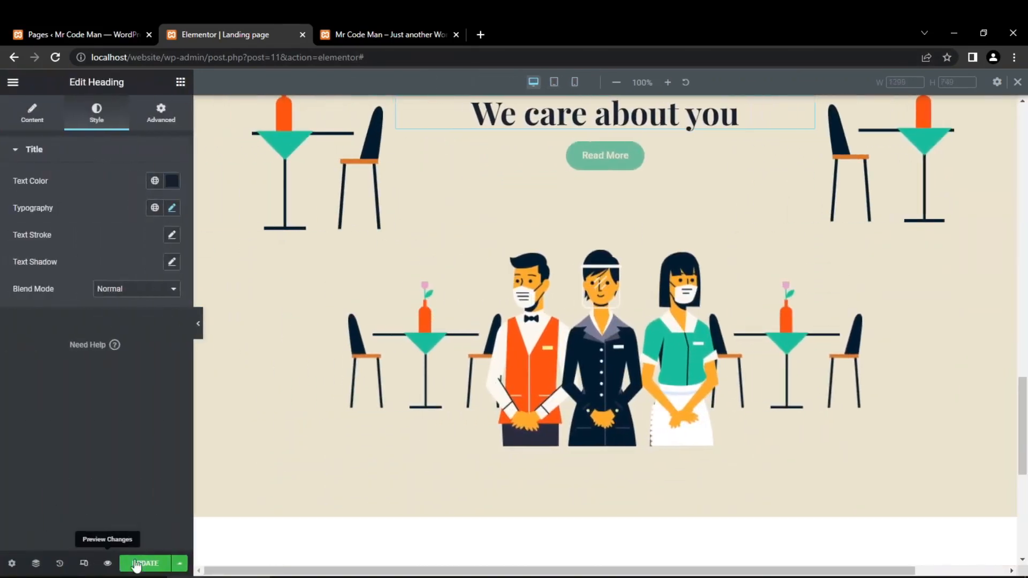
{"action": "left_click", "coordinate": [137, 565]}
{"action": "scroll", "coordinate": [532, 458], "scroll_direction": "up", "scroll_amount": 3}
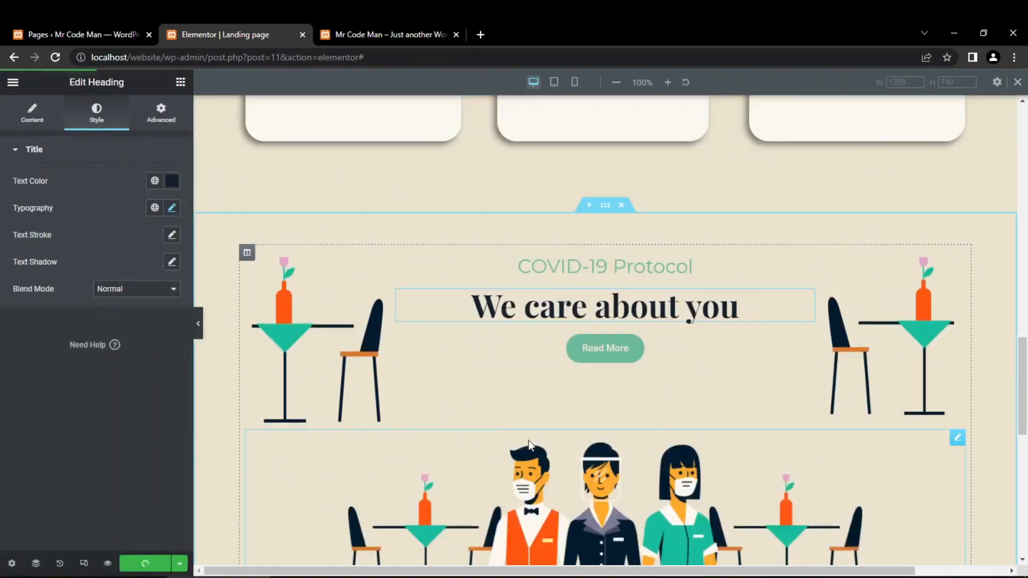
{"action": "scroll", "coordinate": [432, 358], "scroll_direction": "down", "scroll_amount": 3}
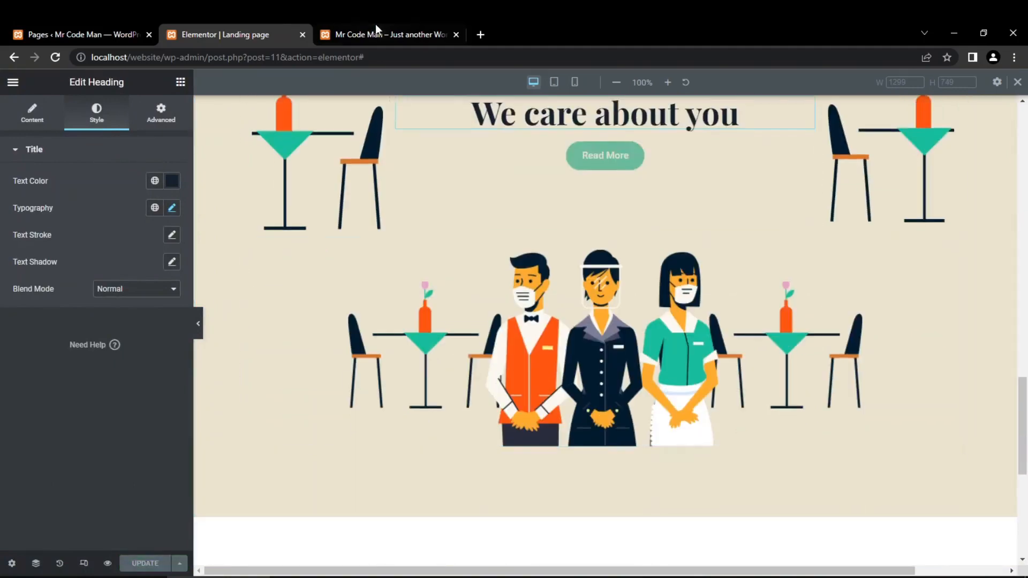
- Switch to the live website, reload it and examine the page down to the COVID-19 Protocol section
{"action": "left_click", "coordinate": [375, 27]}
{"action": "key", "text": "F5"}
{"action": "mouse_move", "coordinate": [379, 84]}
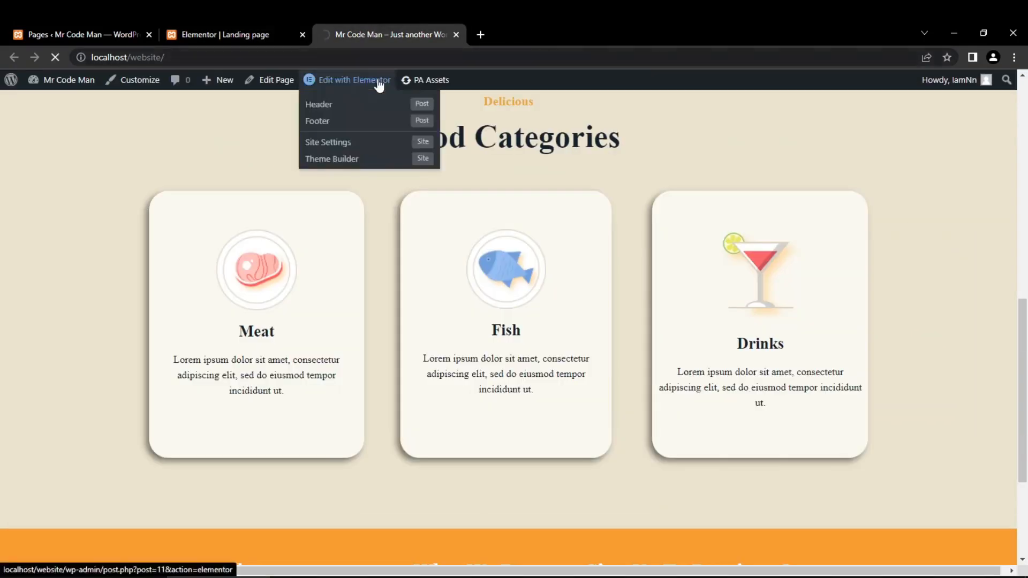
{"action": "scroll", "coordinate": [468, 362], "scroll_direction": "up", "scroll_amount": 10}
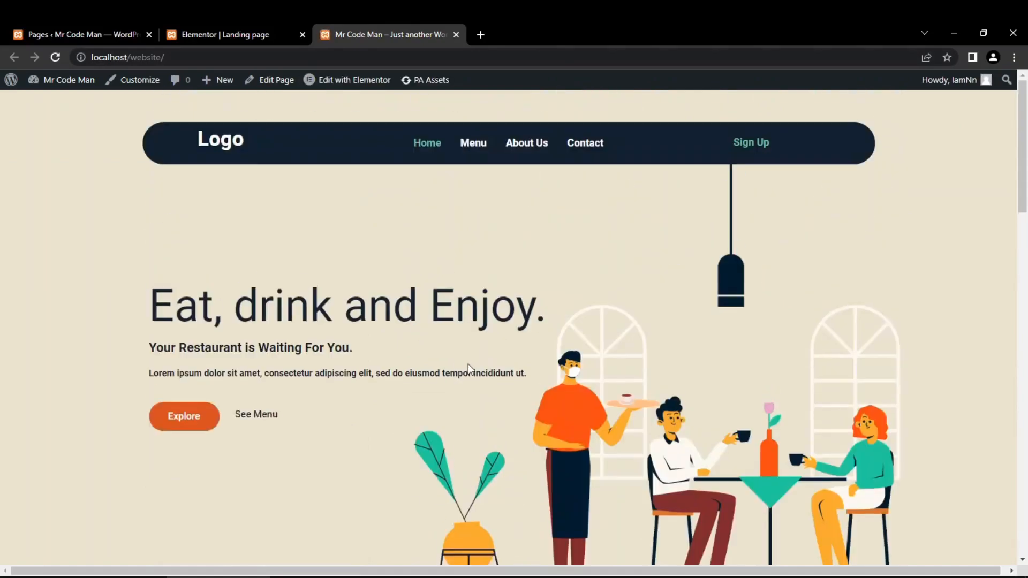
{"action": "scroll", "coordinate": [468, 364], "scroll_direction": "down", "scroll_amount": 15}
{"action": "scroll", "coordinate": [468, 363], "scroll_direction": "up", "scroll_amount": 15}
{"action": "scroll", "coordinate": [468, 363], "scroll_direction": "down", "scroll_amount": 15}
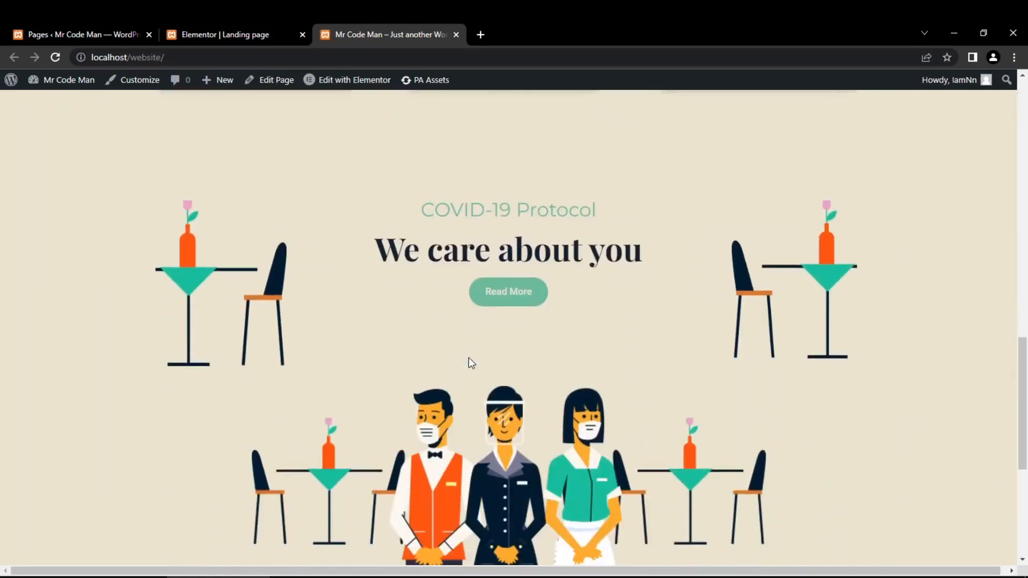
{"action": "scroll", "coordinate": [471, 363], "scroll_direction": "down", "scroll_amount": 5}
{"action": "scroll", "coordinate": [471, 363], "scroll_direction": "up", "scroll_amount": 5}
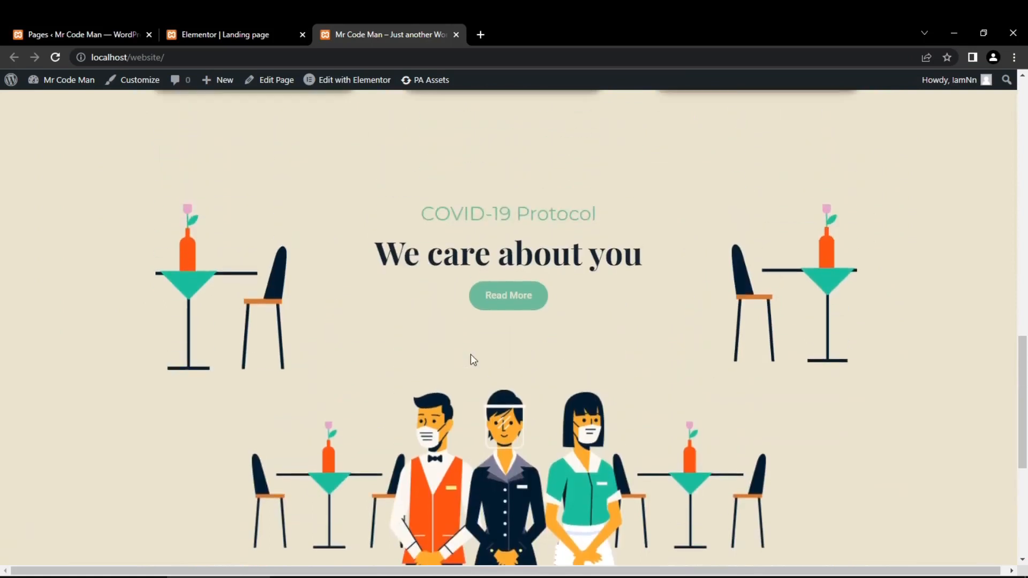